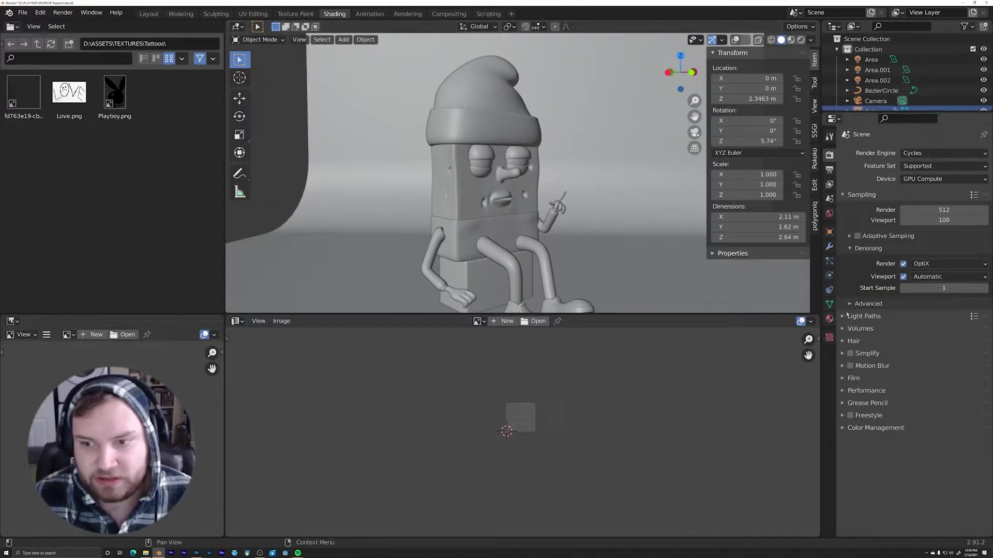
Step: Show the UV map list in the sponge head's mesh data, enlarge it, and add a second UV map
left_click(829, 304)
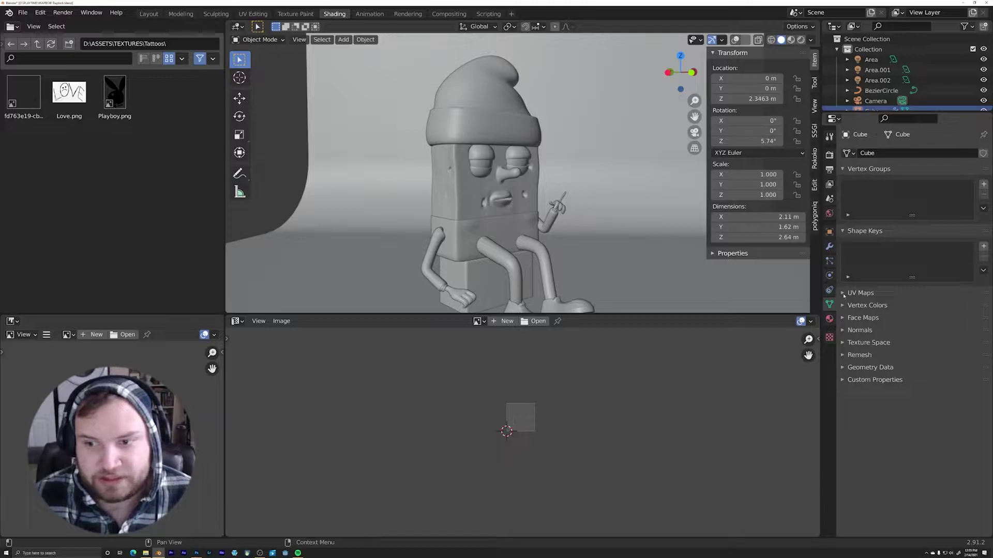
left_click(843, 293)
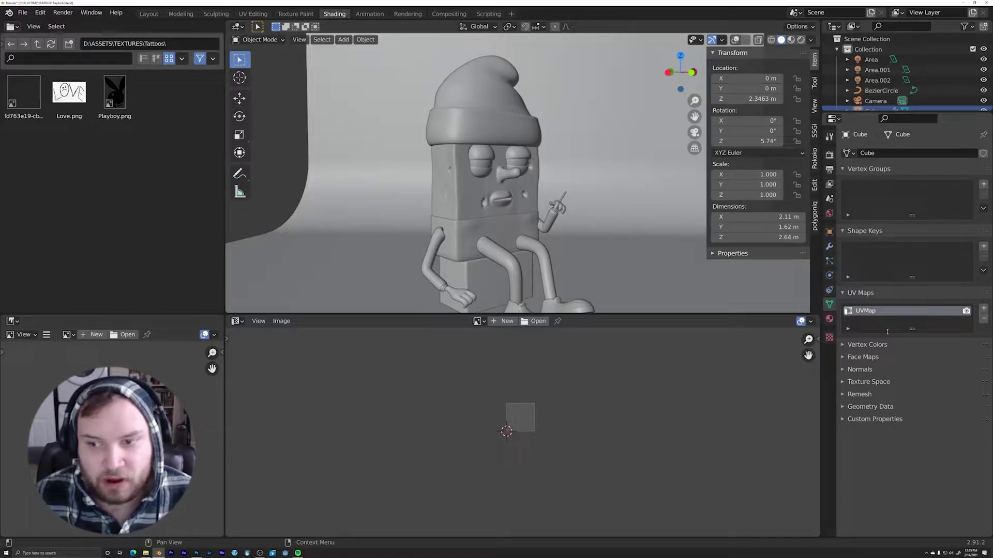
left_click_drag(887, 331, 879, 381)
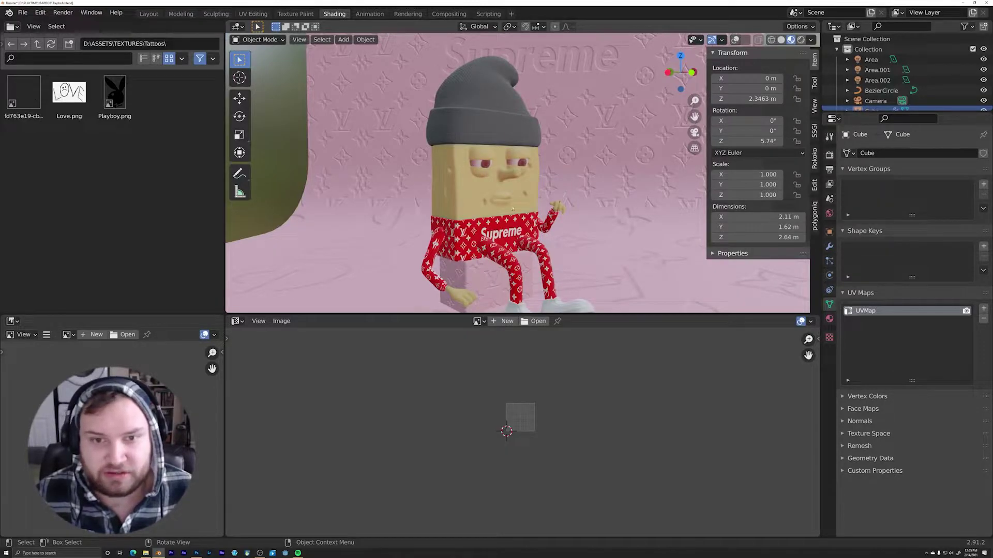
middle_click_drag(456, 189, 450, 165, "shift")
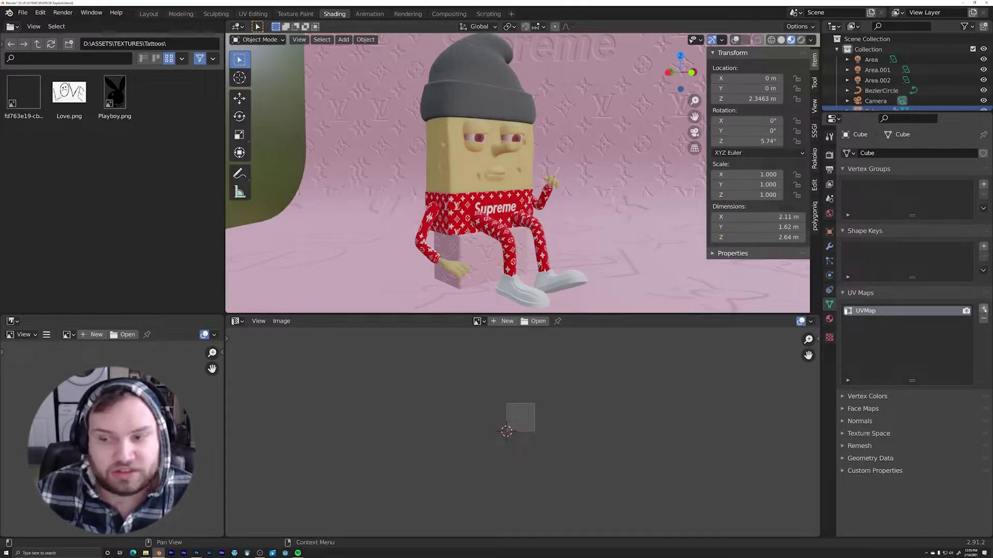
left_click(983, 311)
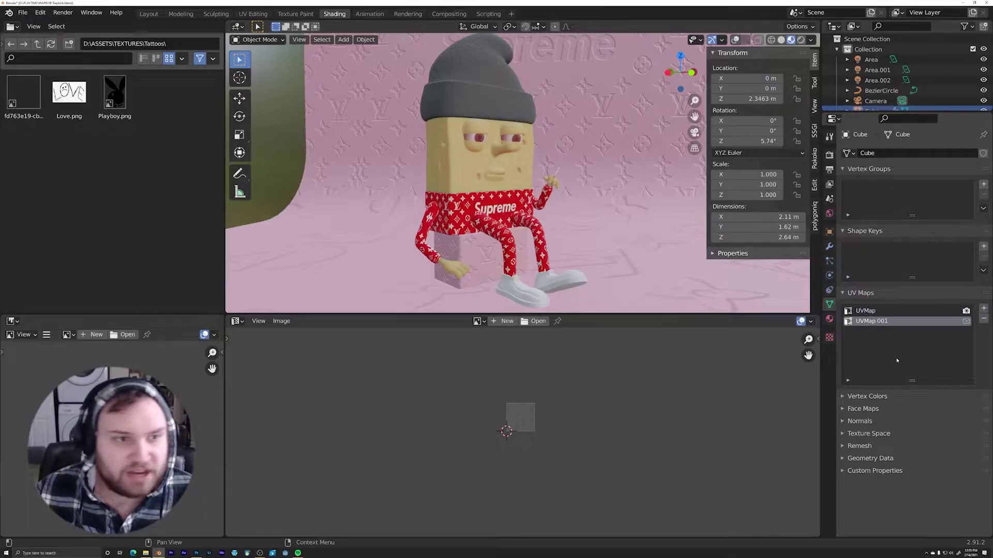
Step: Load the tattoo images Playboy.png, Love.png and the fd763e19 X-eyed smiley file one after another for viewing
left_click_drag(116, 112, 129, 398)
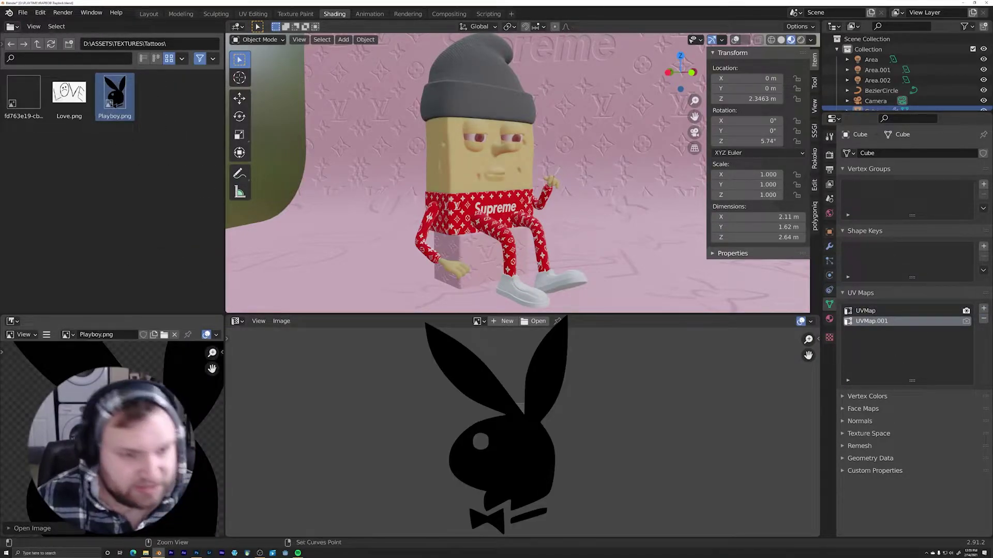
scroll(129, 398, "down", 4)
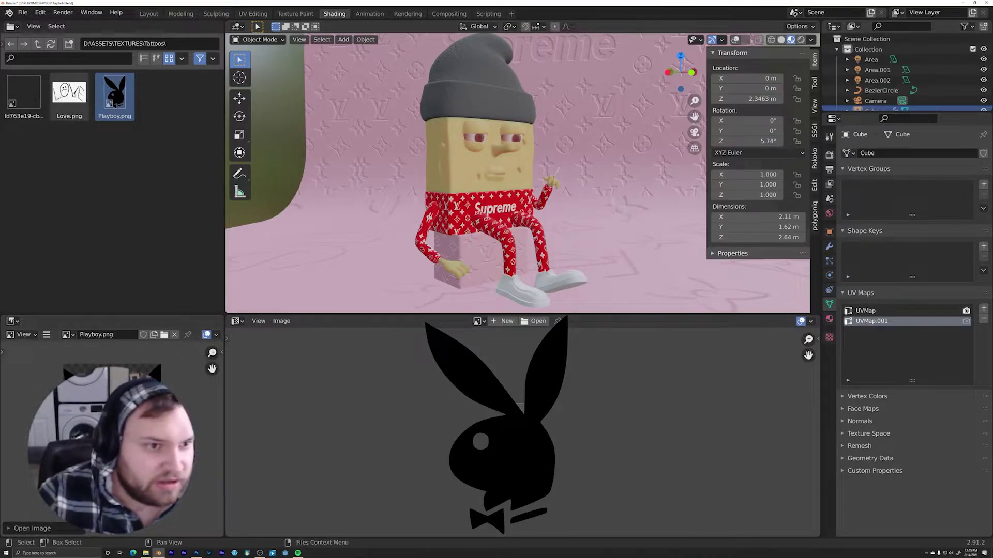
left_click_drag(69, 93, 178, 434)
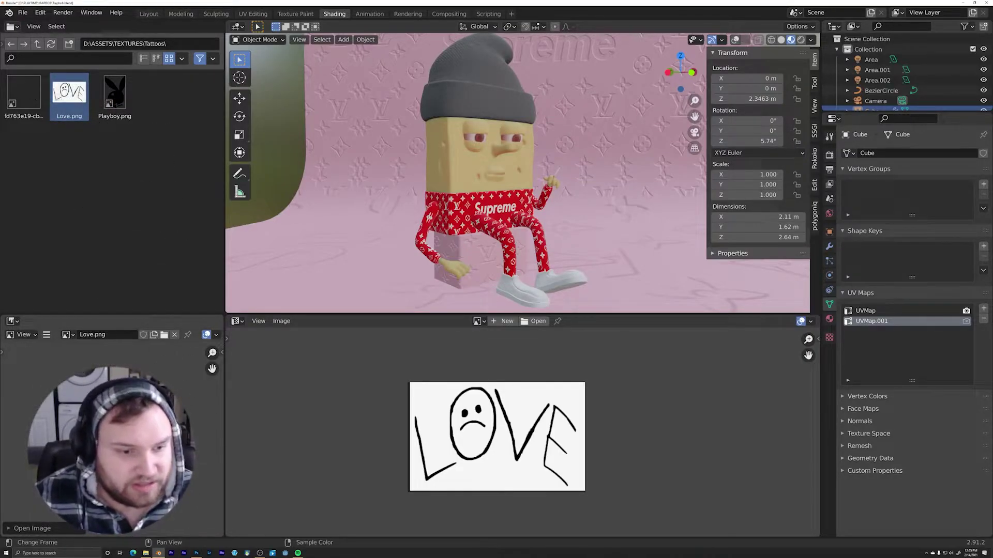
left_click_drag(23, 95, 206, 414)
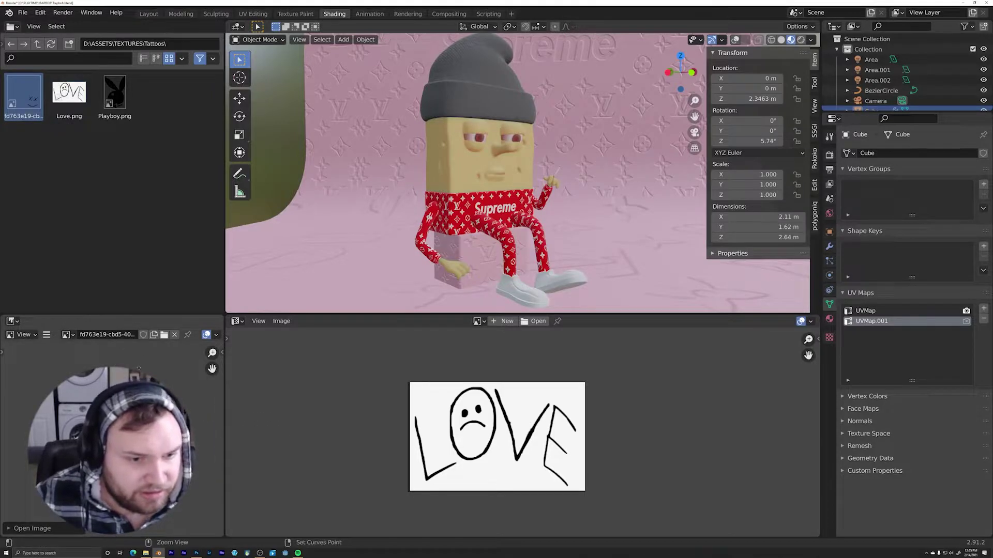
middle_click_drag(171, 440, 155, 481, "ctrl")
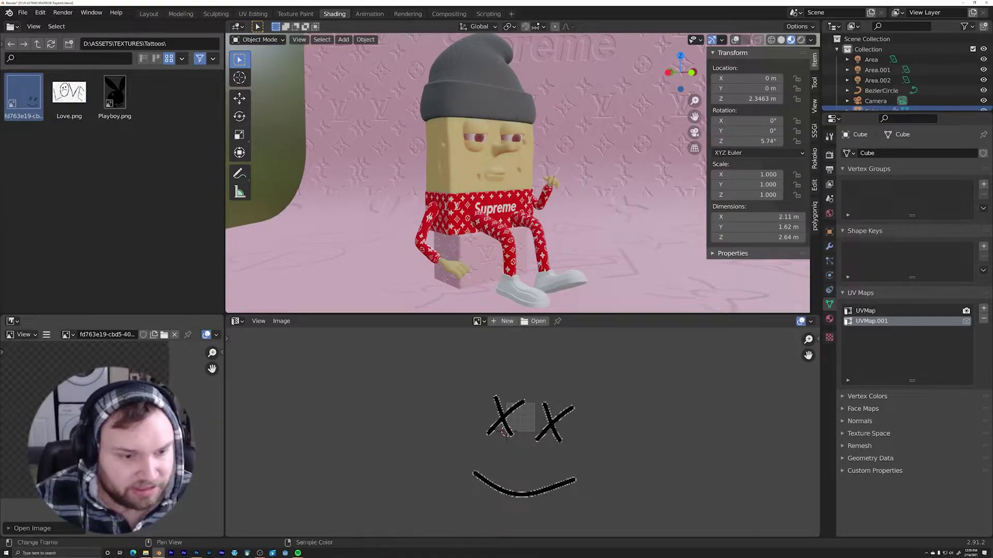
scroll(86, 439, "down", 1)
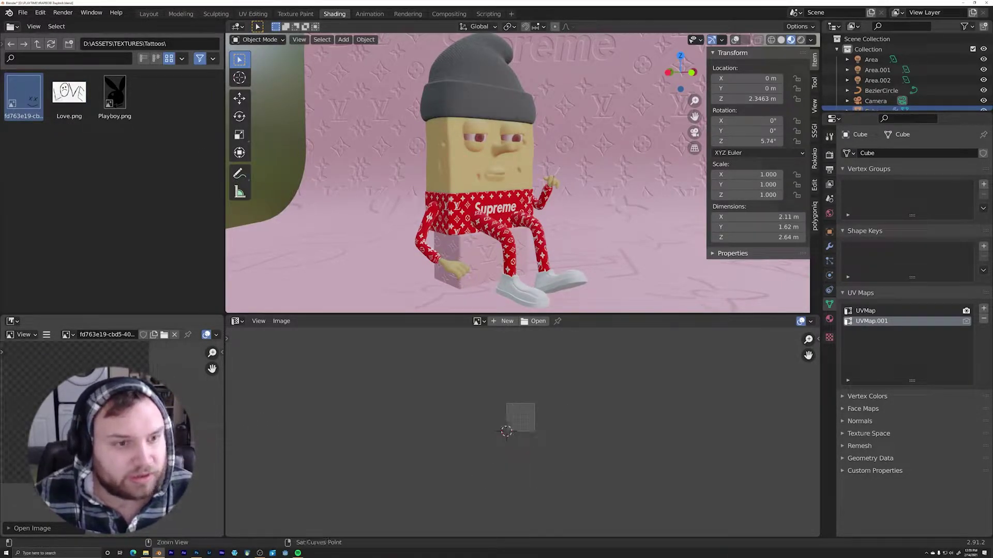
middle_click_drag(86, 440, 105, 450)
scroll(109, 455, "down", 1)
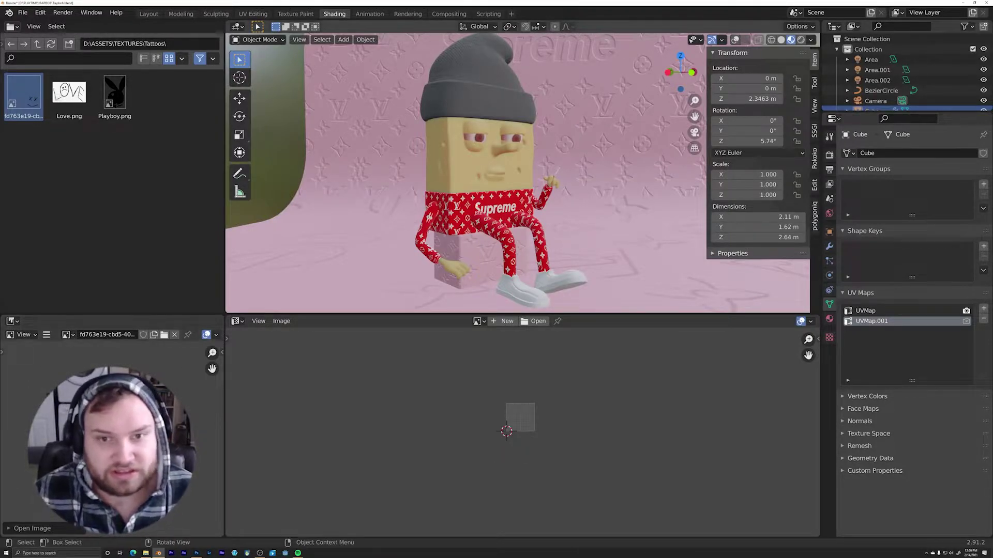
Step: Change the large lower editor to the Shader Editor and bring up the sponge head's Sponge material nodes
left_click(237, 323)
left_click(269, 407)
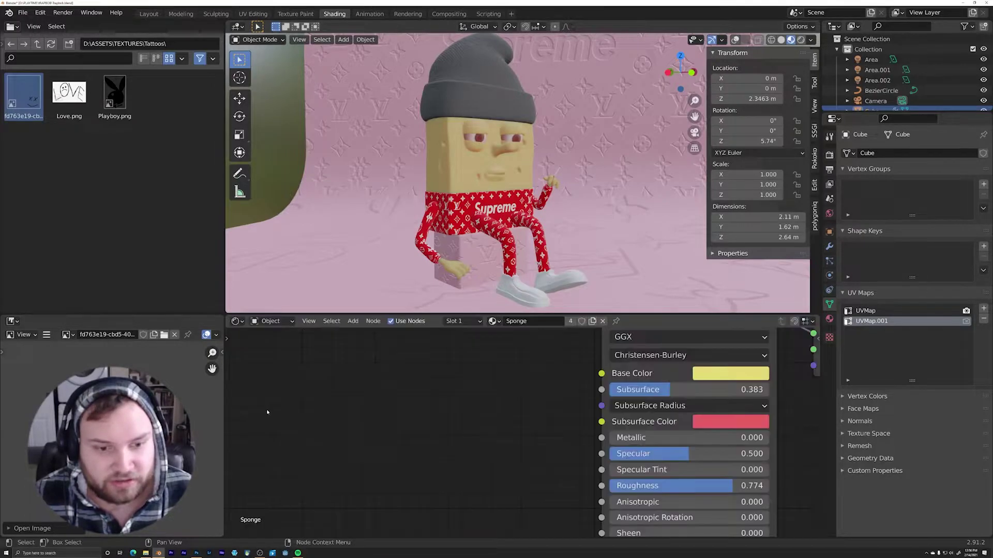
scroll(500, 379, "down", 5)
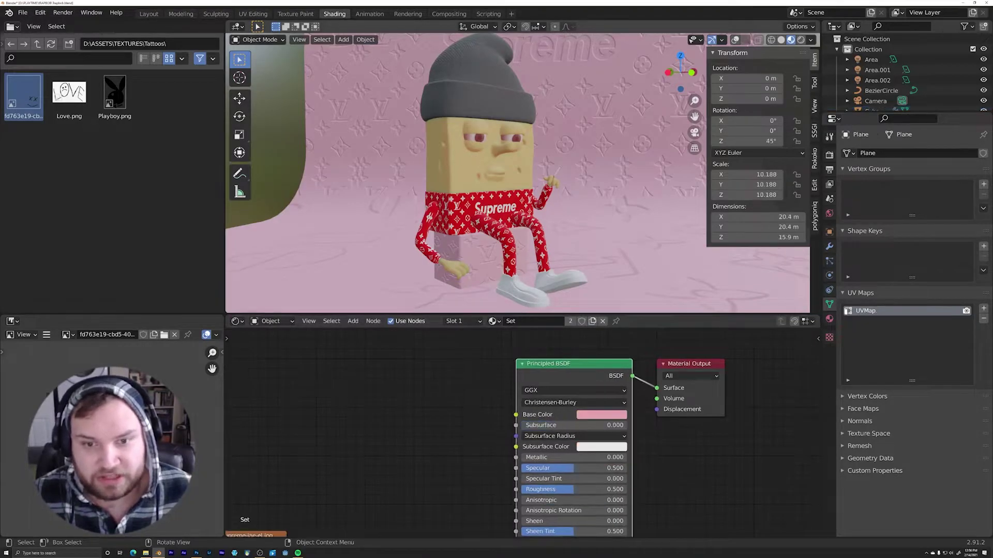
middle_click_drag(538, 390, 516, 375)
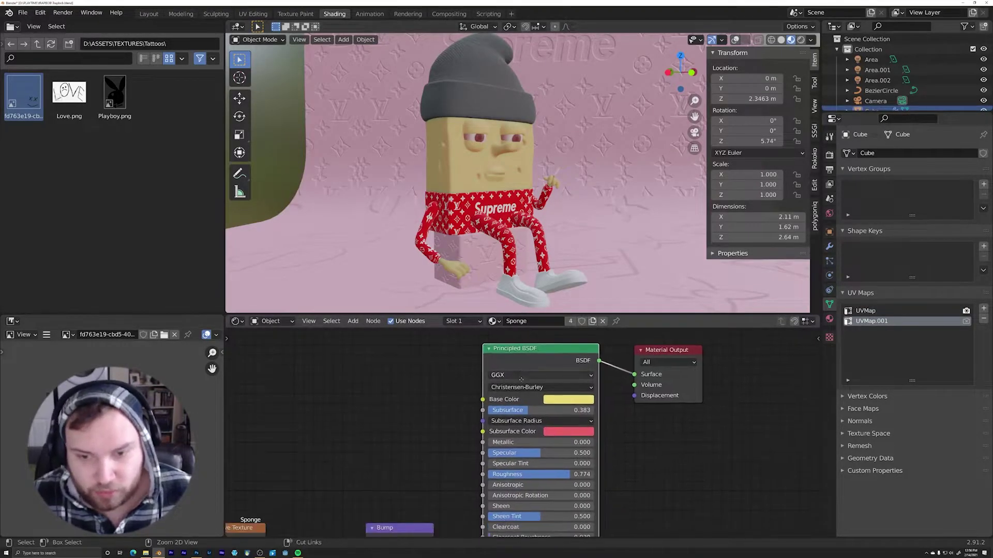
scroll(392, 373, "down", 2)
middle_click_drag(392, 374, 521, 408)
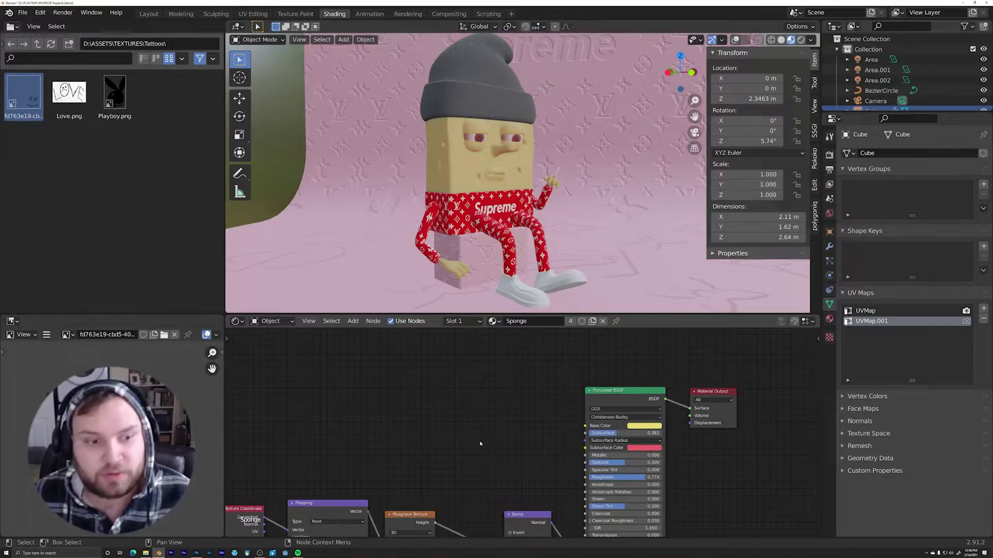
middle_click_drag(644, 418, 621, 385)
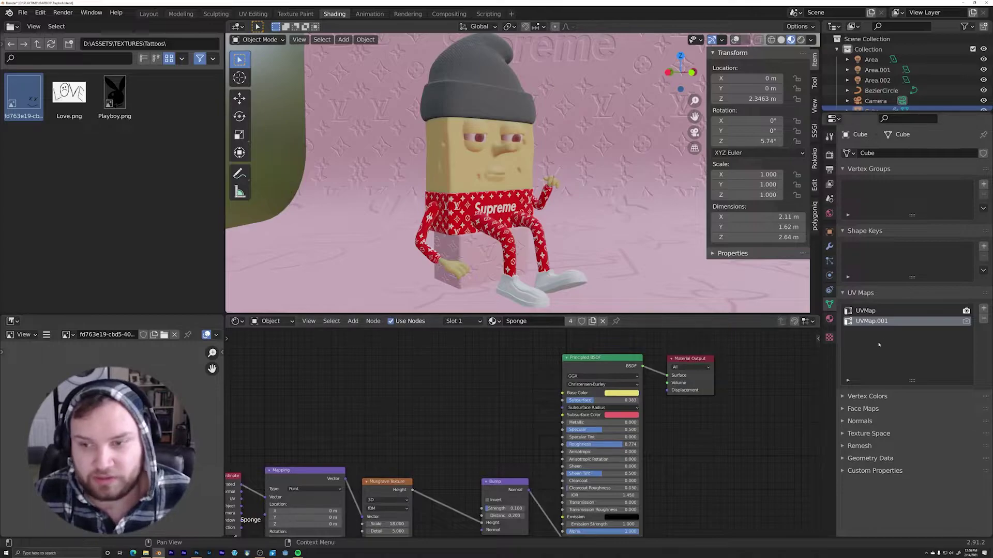
Step: Remove the sponge head's second UV map, add a fresh one, and name it "Tattoo 1"
left_click(983, 319)
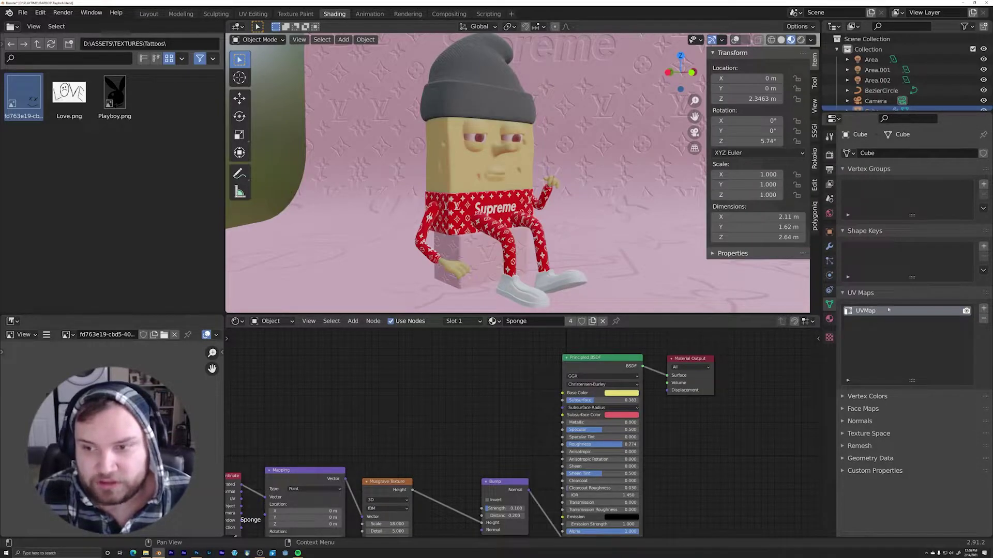
left_click(985, 309)
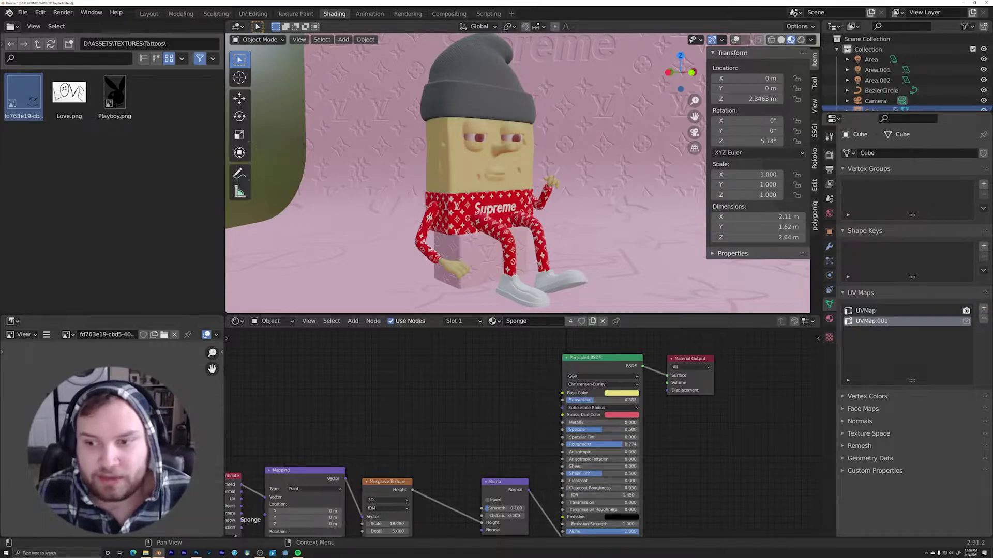
double_click(879, 322)
type("Pos")
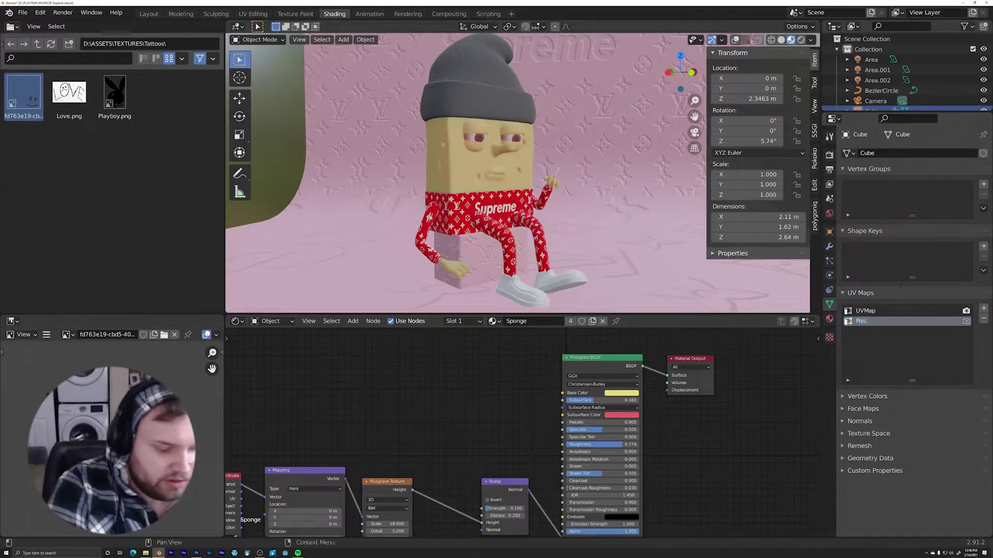
type("t Malone")
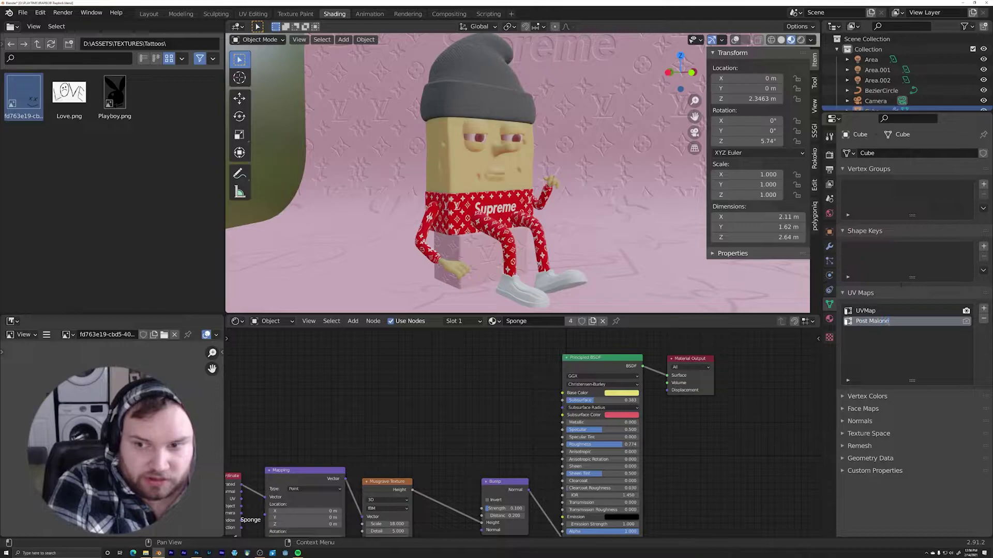
type(" Tattoo")
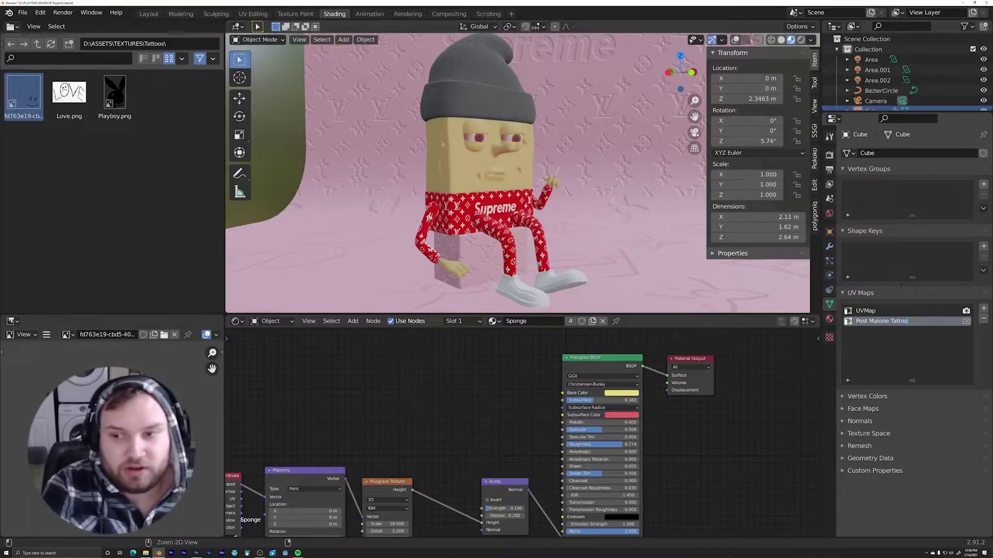
key("ctrl+a")
type("Tatto")
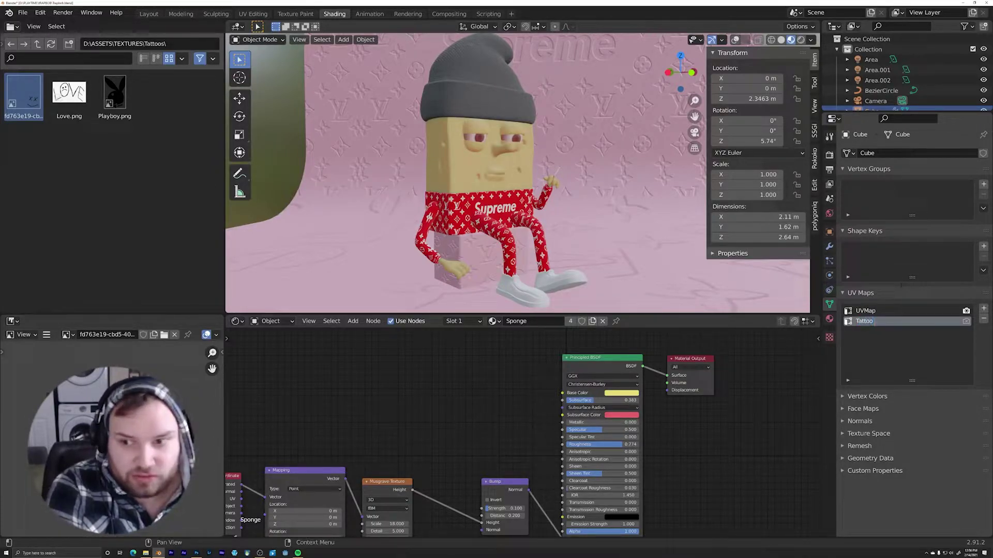
type("o 1")
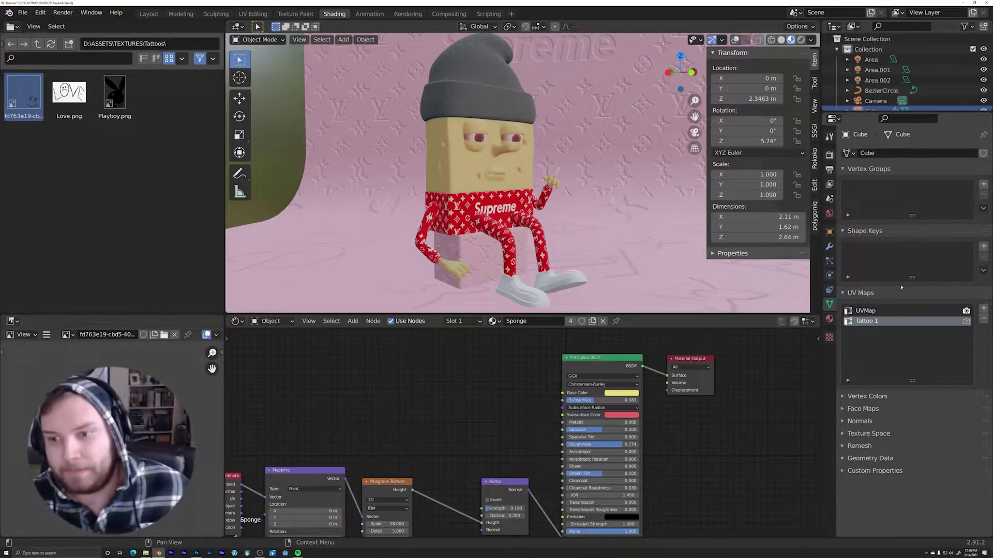
Step: Enter Edit Mode on the sponge head and turn on the viewport overlays to show its mesh up close
middle_click_drag(443, 378, 478, 392)
scroll(497, 382, "up", 1)
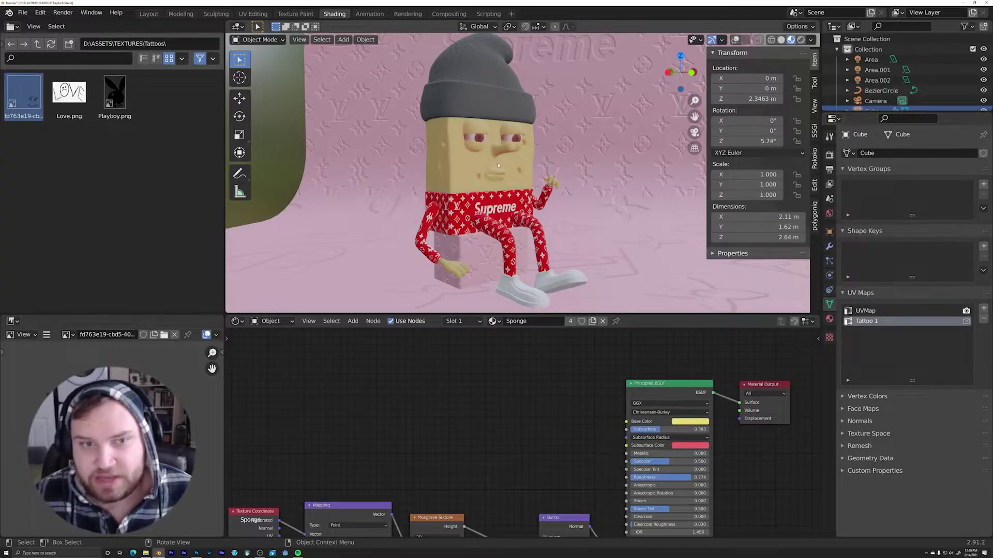
left_click(516, 170)
left_click(515, 169)
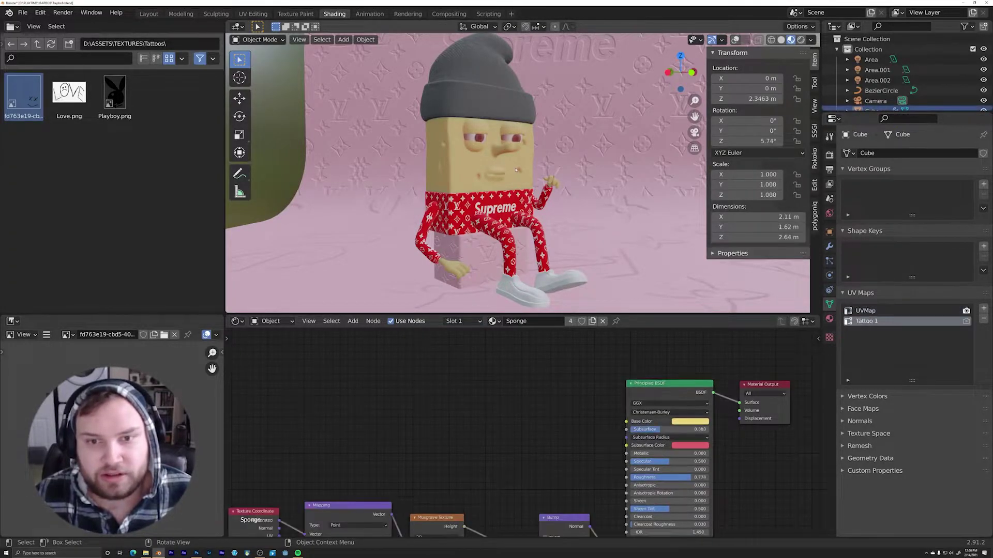
key("Tab")
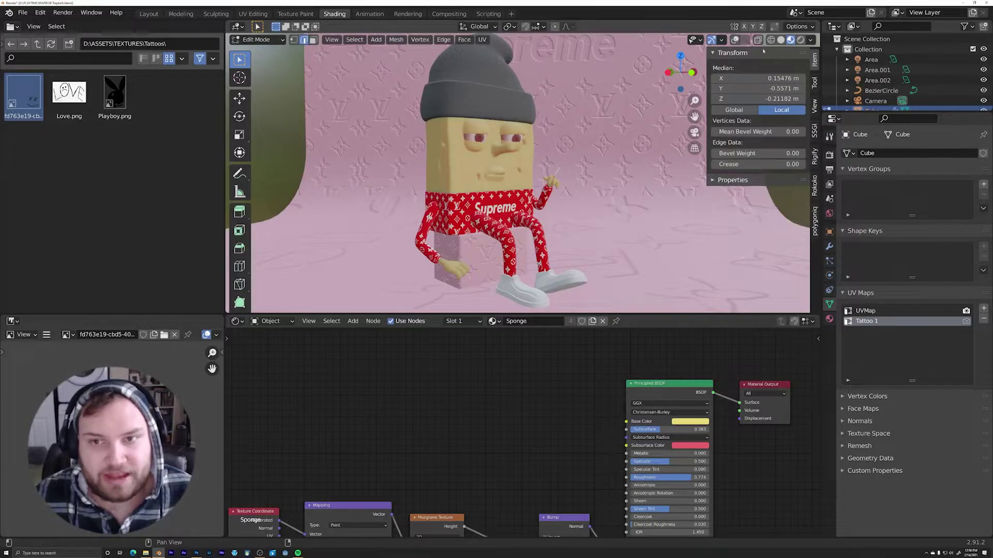
left_click(734, 40)
scroll(641, 184, "up", 5)
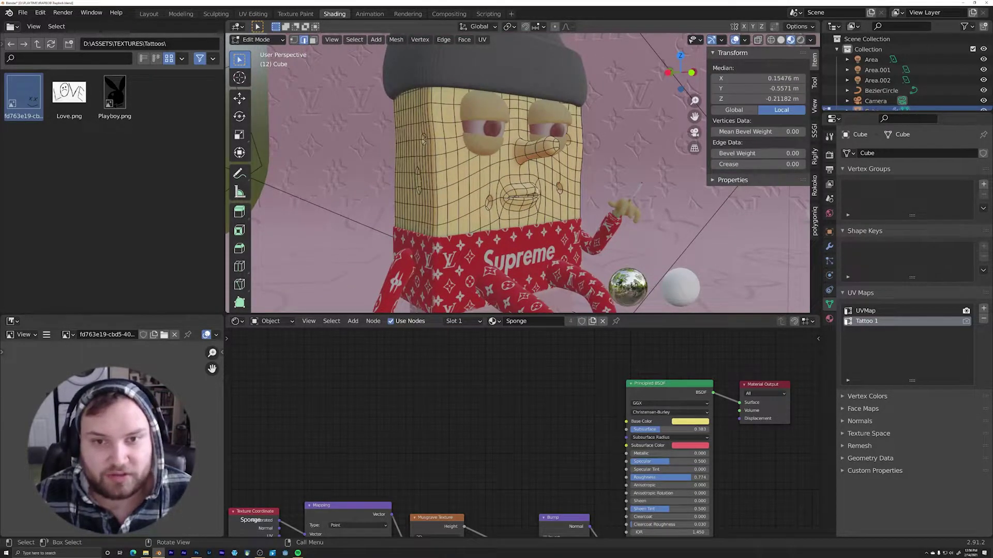
Step: Select the whole sponge head mesh and unwrap it onto the Tattoo 1 UV map with Project from View
key("a")
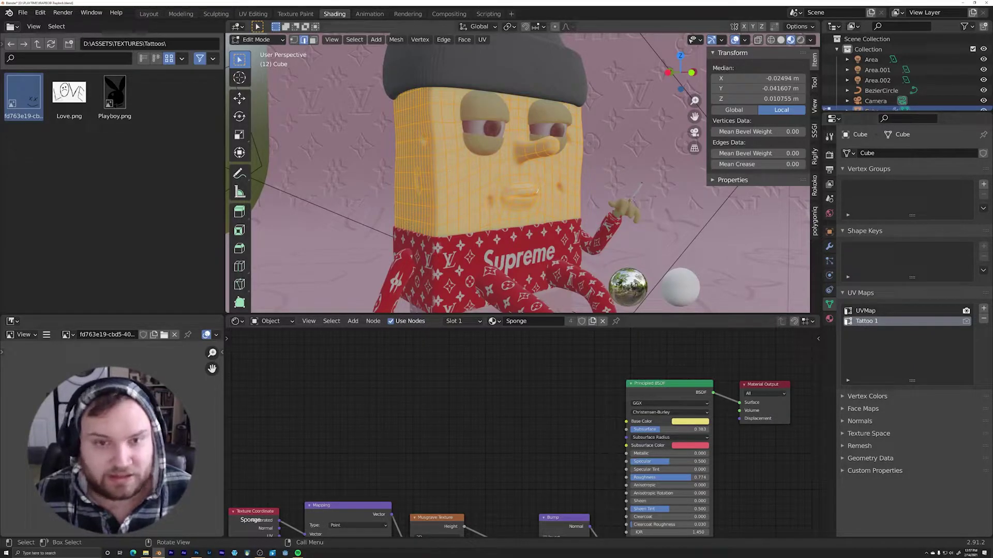
key("u")
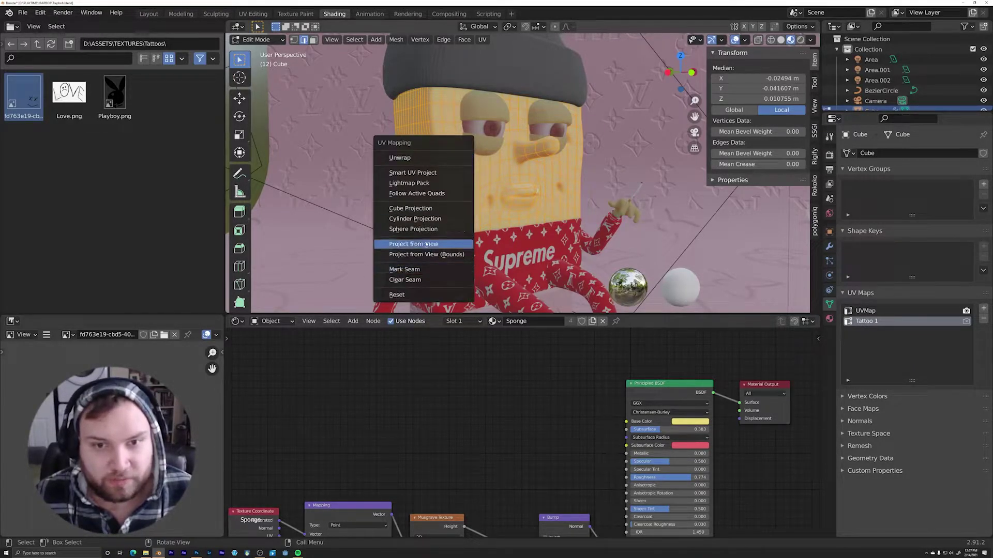
left_click(440, 242)
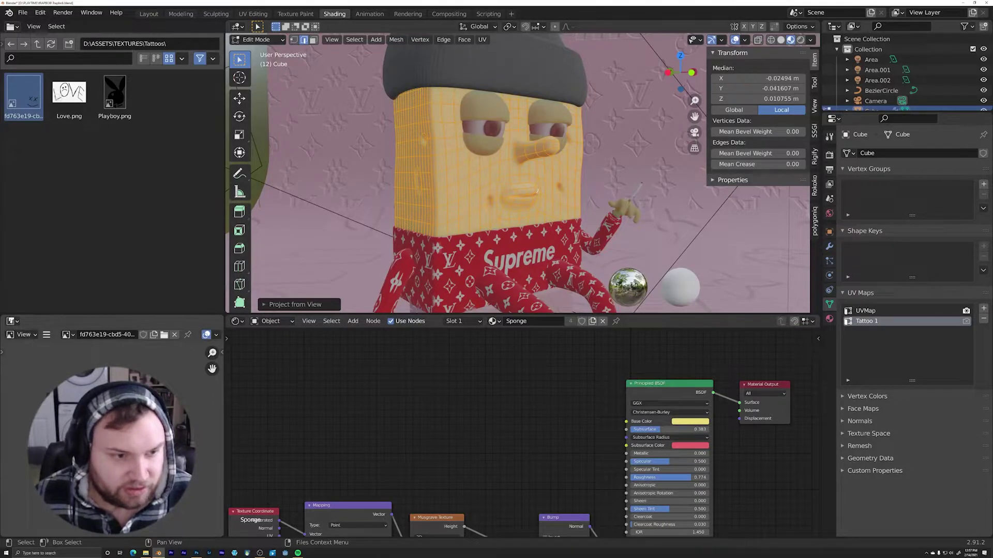
Step: Split the Shader Editor area into two side-by-side areas and change one of them to the UV Editor
left_click(11, 321)
left_click_drag(227, 316, 524, 339)
left_click(236, 321)
left_click(262, 372)
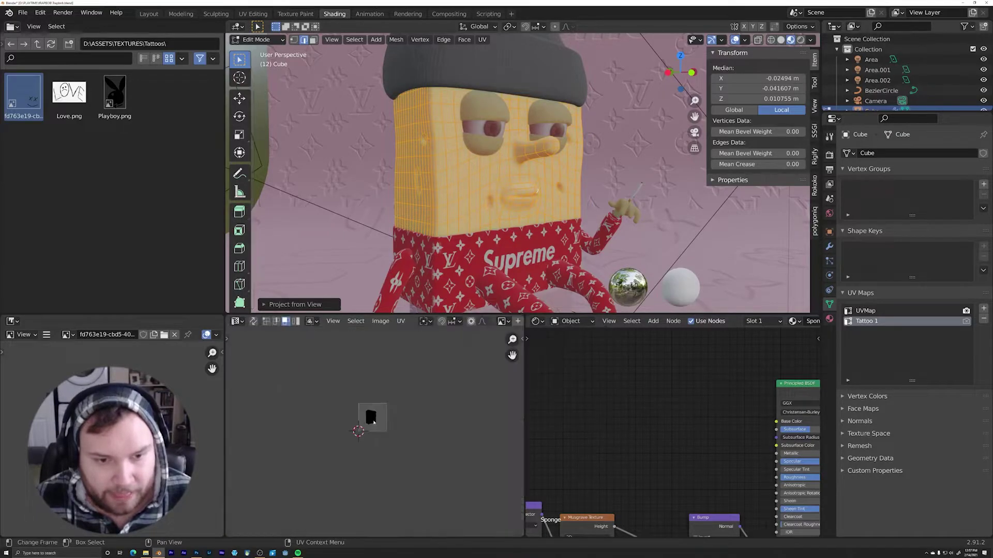
Step: Select all of the sponge head's projected UVs and move them closer to the left edge of the UV grid
scroll(378, 418, "up", 4)
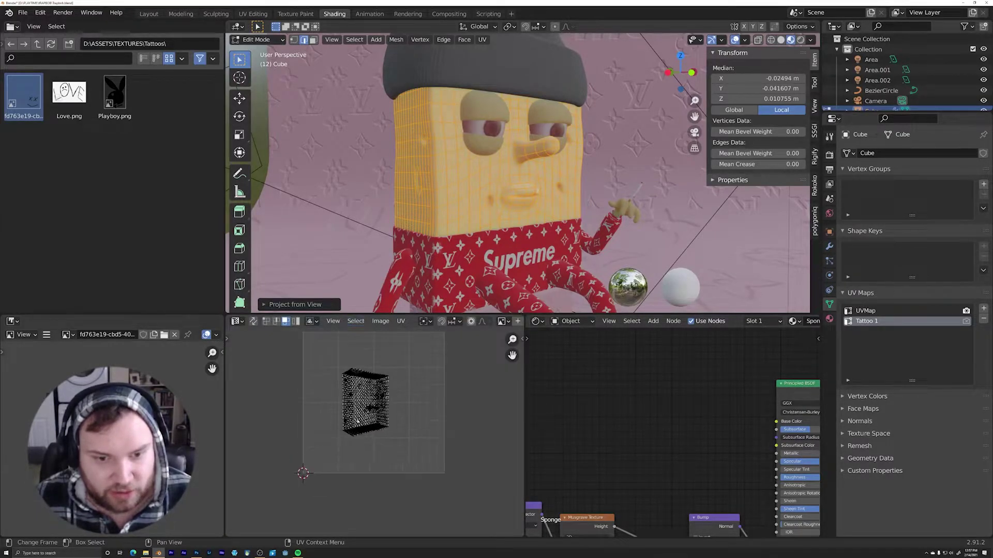
key("a")
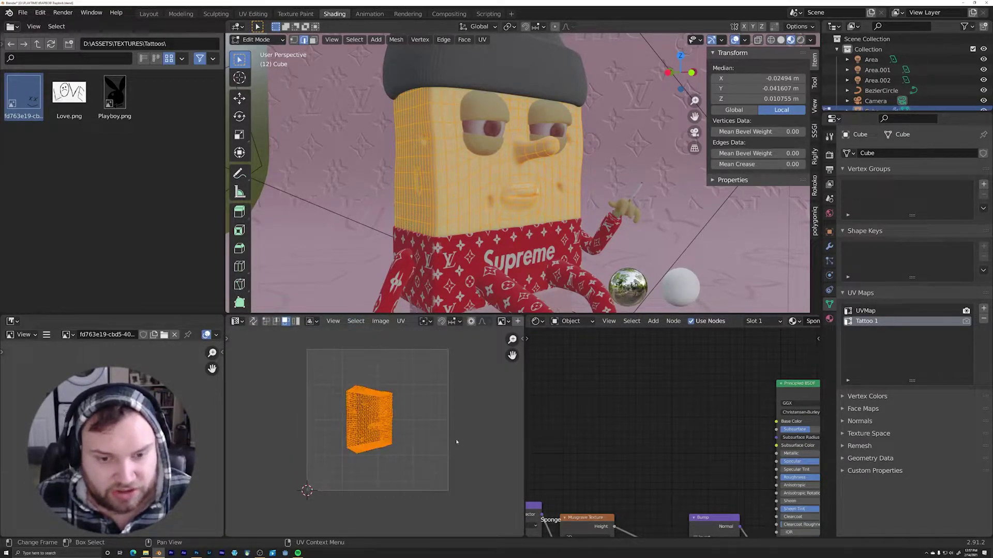
key("g")
left_click(441, 386)
Step: Display the Playboy.png image behind the sponge head's UVs in the UV Editor
left_click(501, 321)
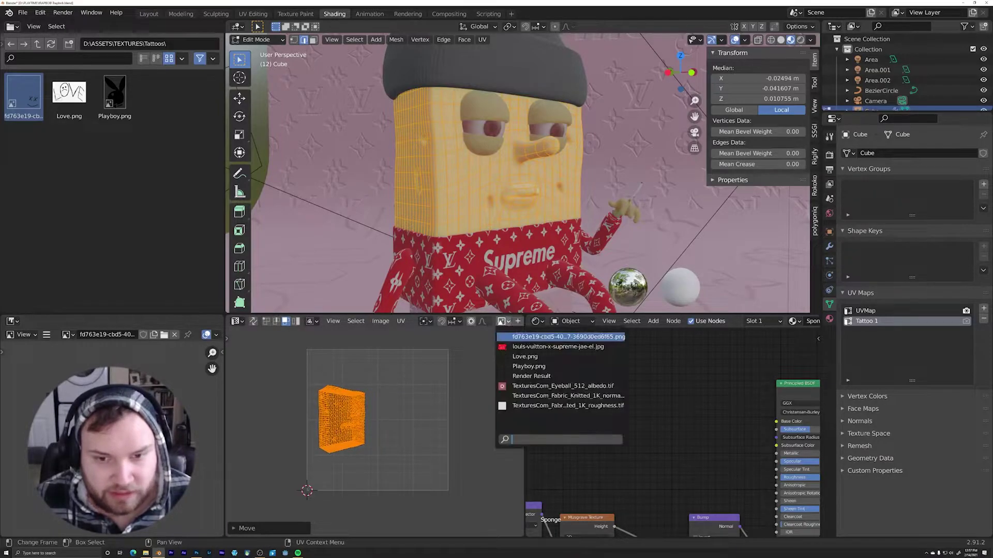
left_click(529, 366)
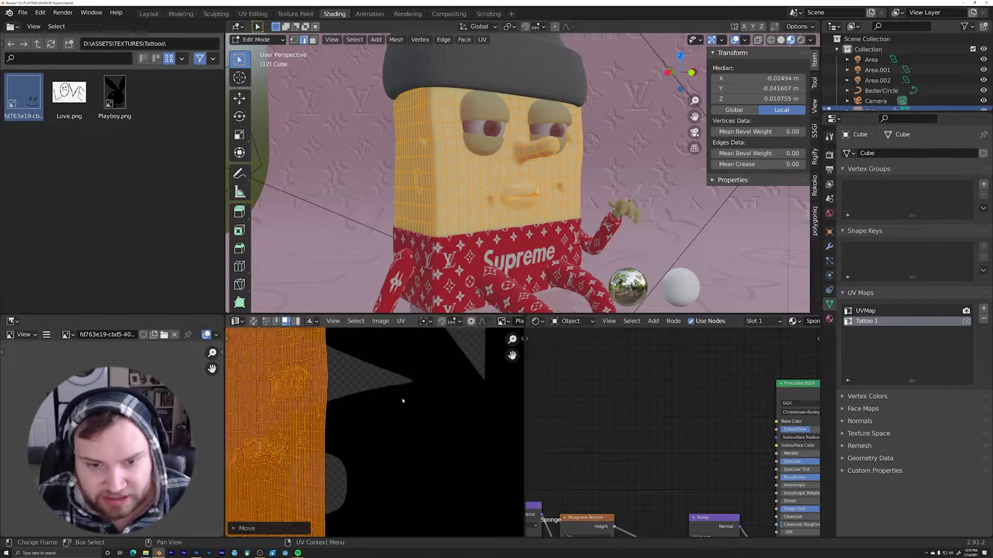
scroll(375, 434, "down", 3)
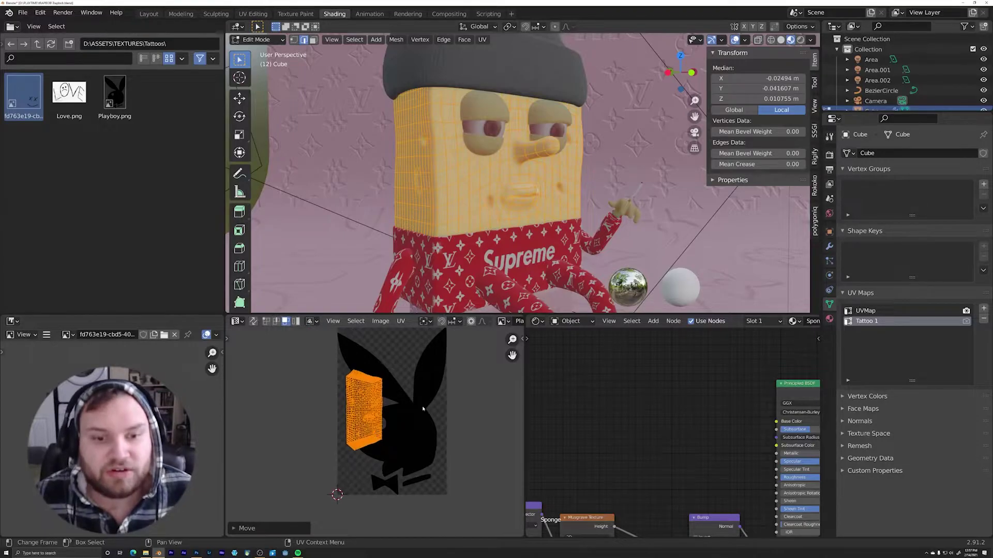
Step: Shrink the sponge head's UVs and move them into the image's empty lower-left corner, clear of the bunny artwork
key("s")
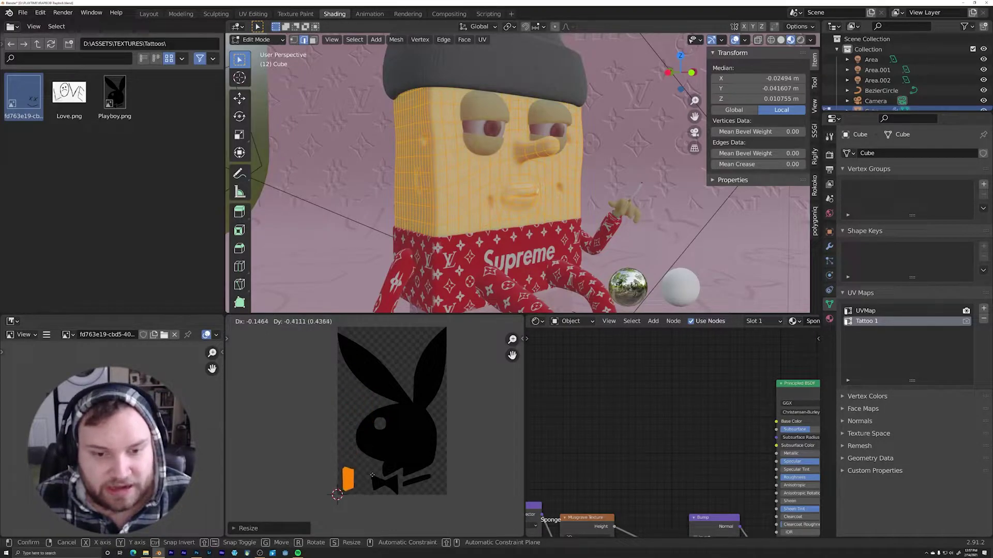
left_click(373, 479)
scroll(370, 455, "up", 4)
middle_click_drag(296, 496, 316, 425)
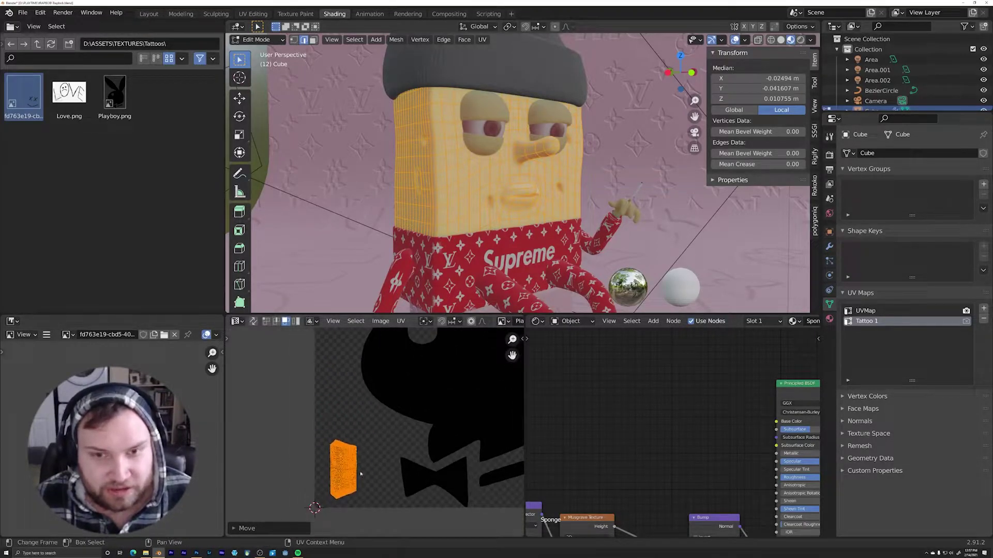
Step: Add a MixRGB node to the Sponge material in the free space before the Principled BSDF
middle_click_drag(622, 423, 631, 425)
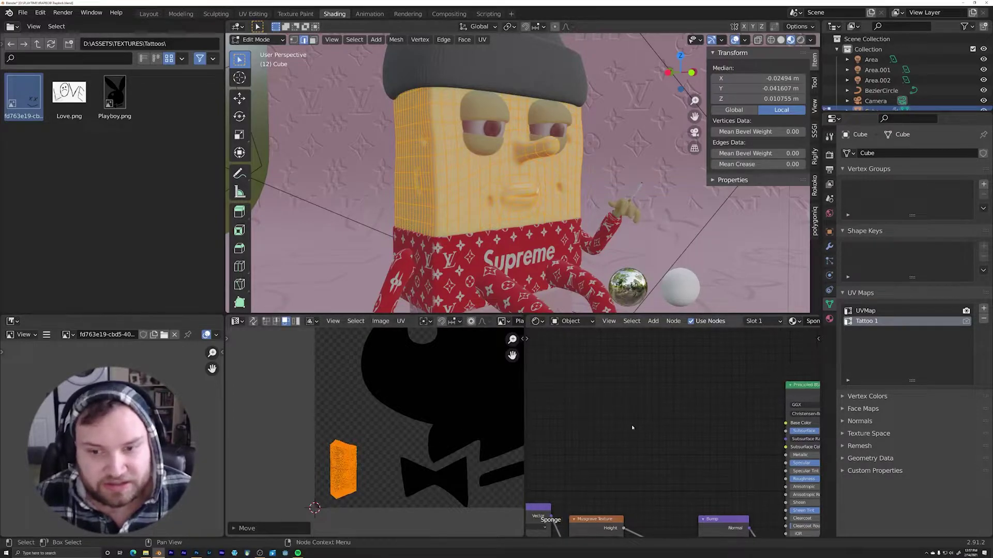
scroll(637, 400, "down", 1)
scroll(635, 398, "down", 1)
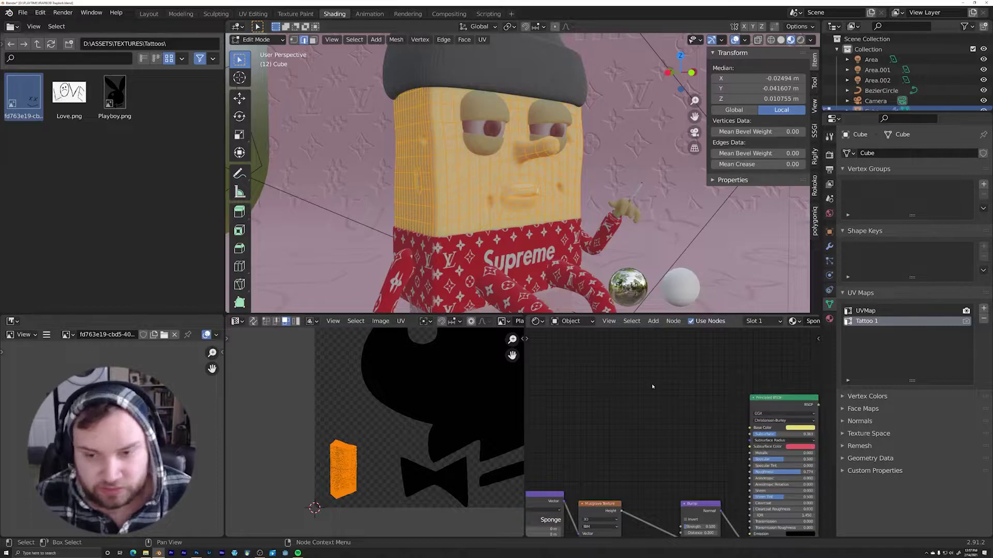
key("shift+a")
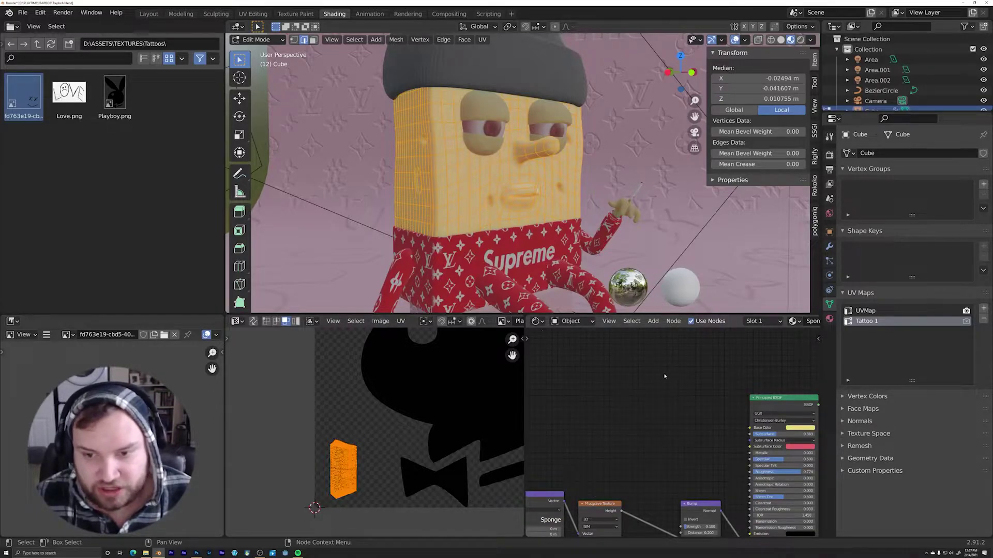
key("shift+a")
left_click(661, 382)
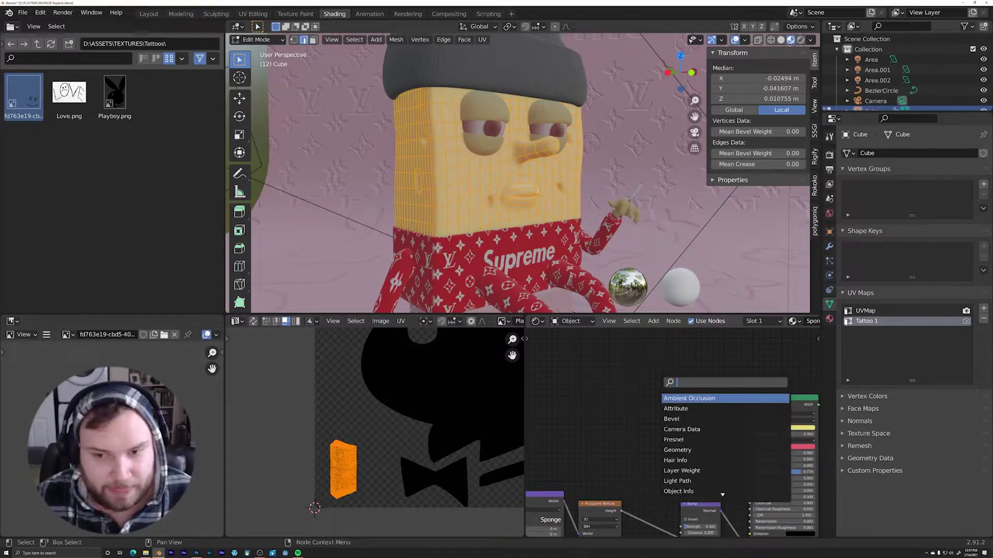
type("mix")
key("Return")
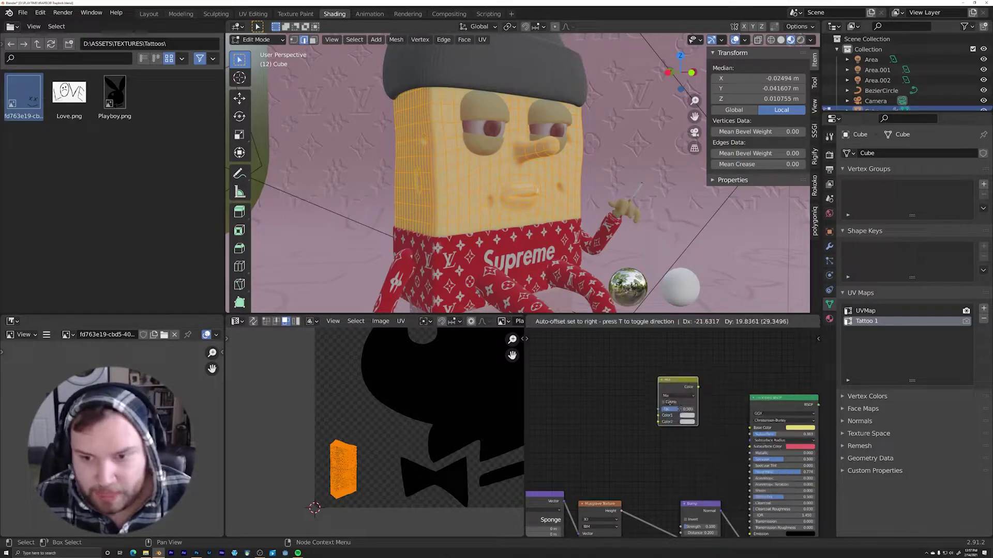
left_click(689, 420)
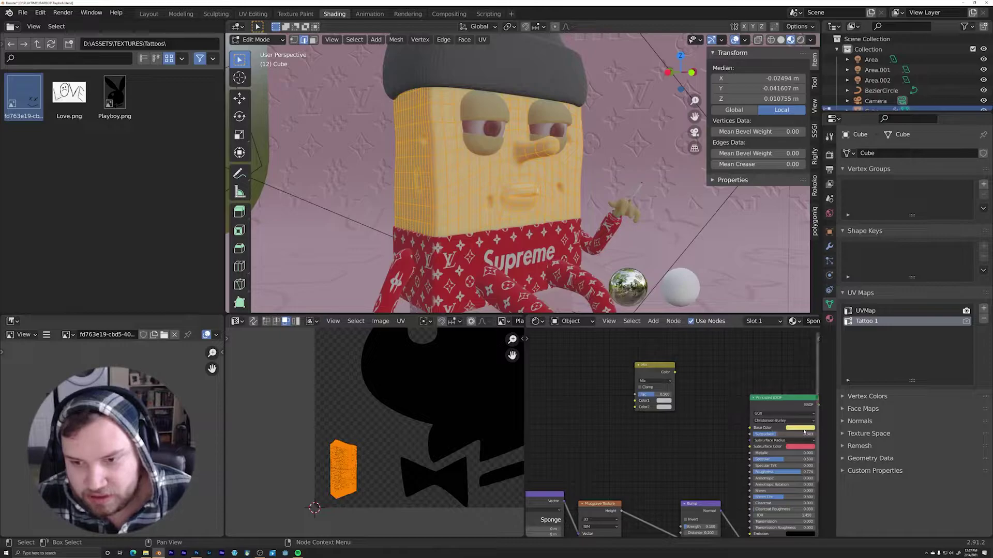
Step: Copy the Principled BSDF's yellow Base Color to the Mix node's Color1 and set Color2 to black
left_click_drag(801, 428, 667, 403)
left_click(668, 408)
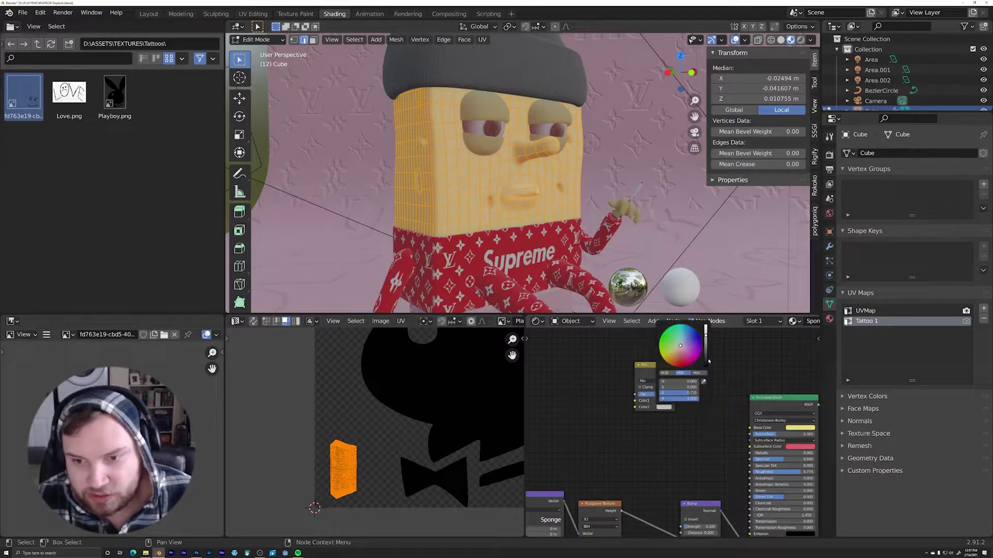
left_click_drag(706, 361, 705, 366)
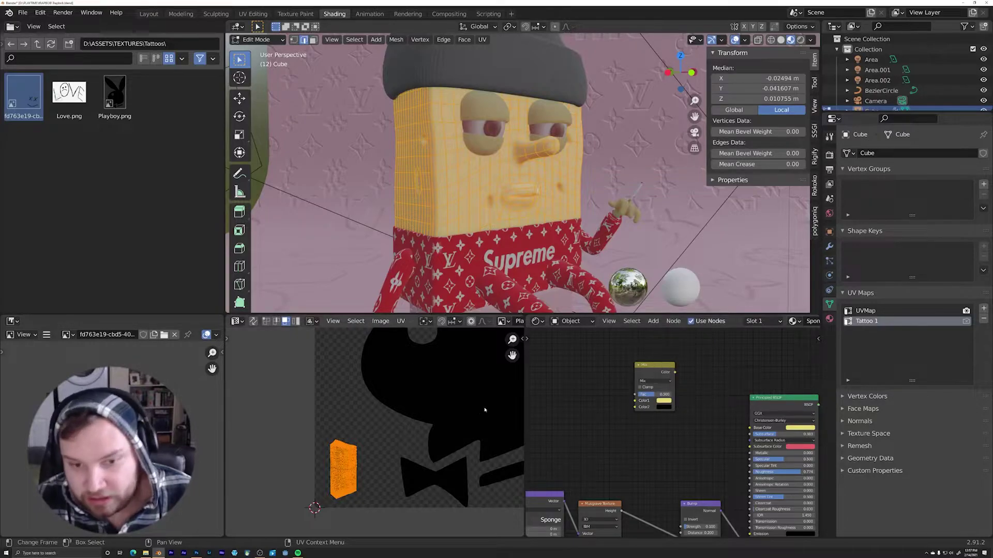
middle_click_drag(637, 444, 638, 455)
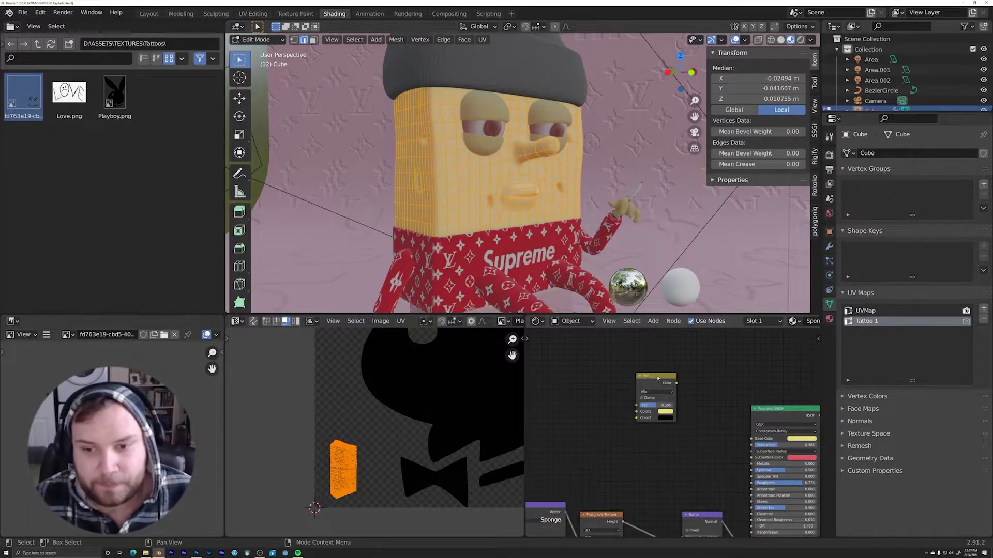
Step: Add an Image Texture node before the Mix node and load Playboy.png into it
left_click_drag(657, 376, 654, 388)
scroll(585, 417, "down", 3)
middle_click_drag(585, 417, 628, 416)
left_click(613, 408)
scroll(613, 401, "up", 2)
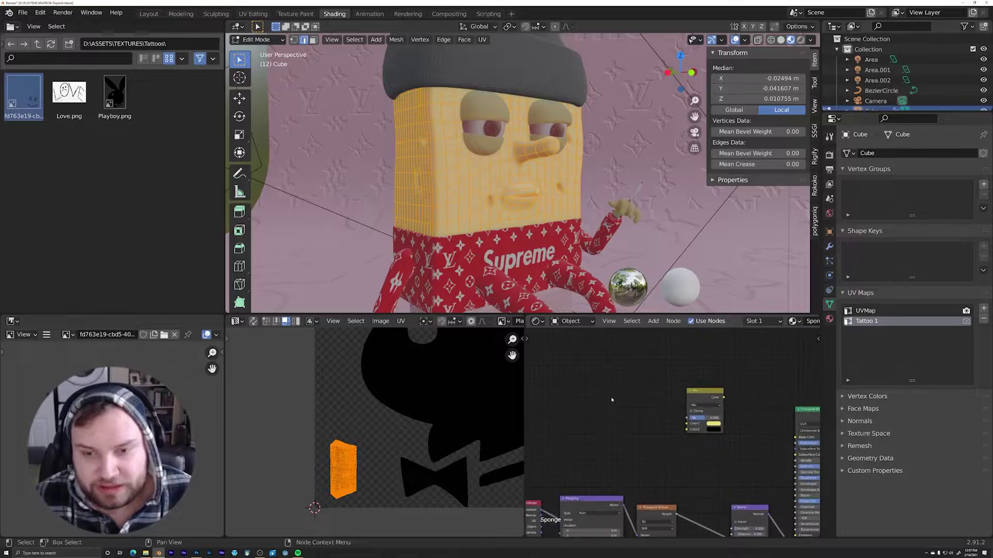
key("shift+a")
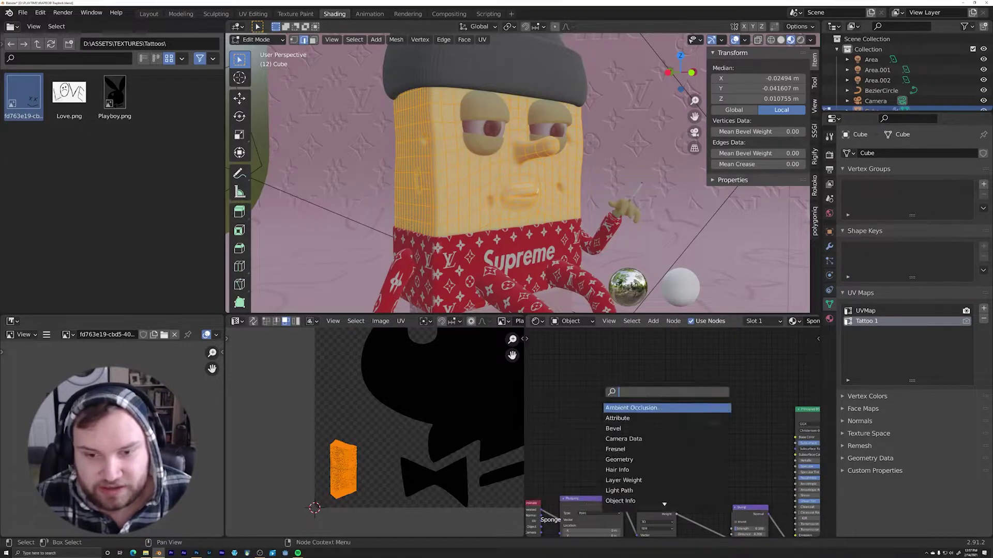
type("im")
key("Return")
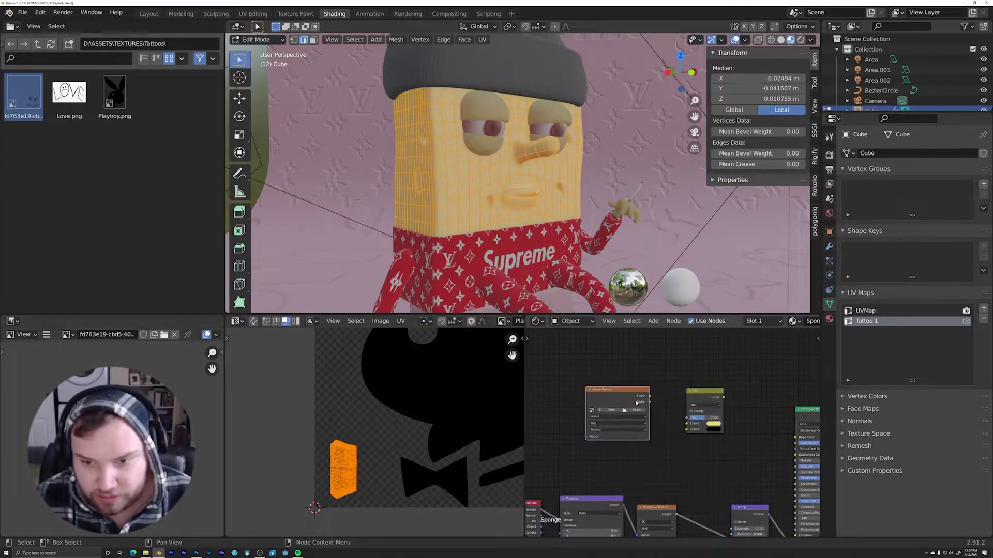
left_click(615, 396)
left_click(590, 408)
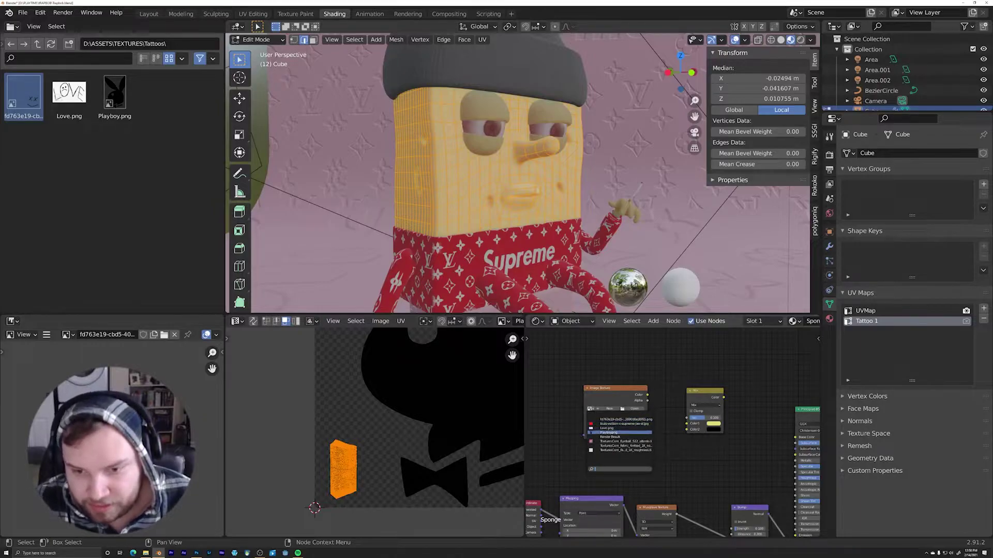
left_click(618, 432)
scroll(615, 429, "up", 2)
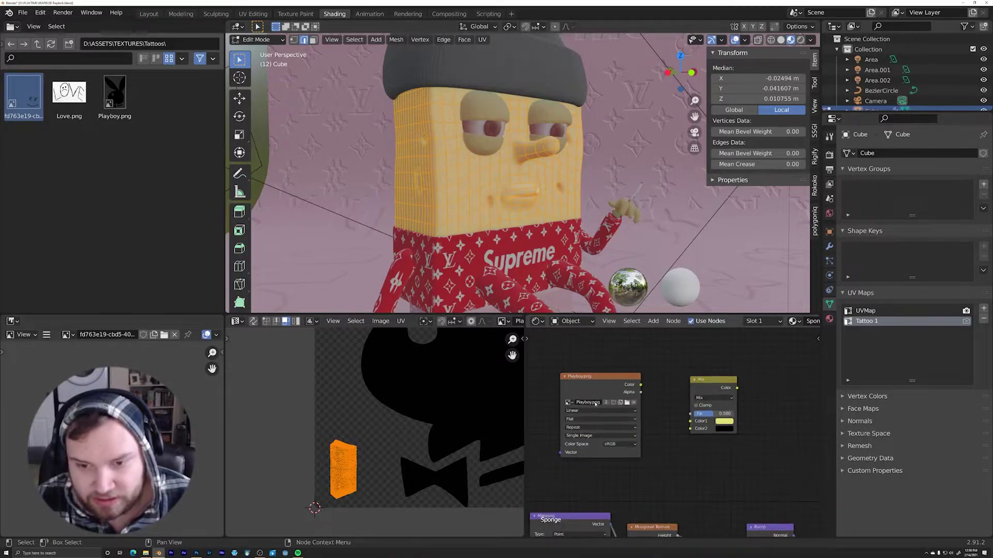
left_click_drag(592, 379, 584, 387)
Step: Connect the Playboy.png node's Alpha to the Mix node's Fac, and the Mix Color output to the Principled BSDF's Base Color
scroll(413, 390, "down", 3)
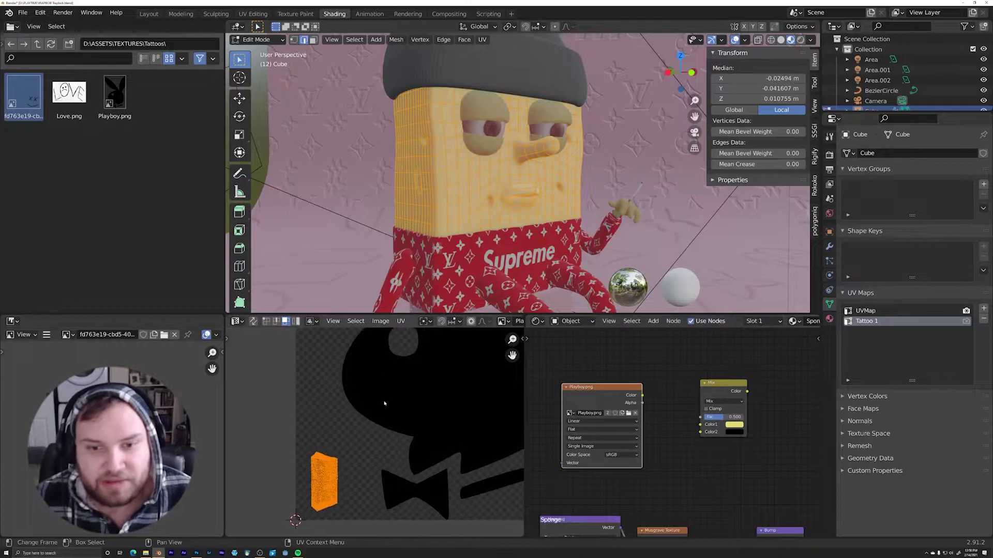
middle_click_drag(413, 390, 386, 425)
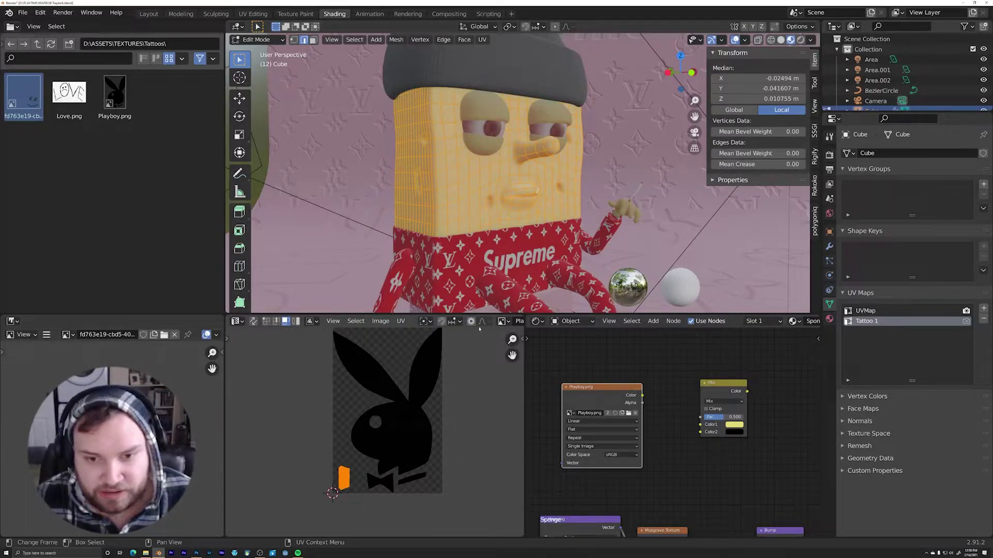
scroll(630, 407, "up", 1)
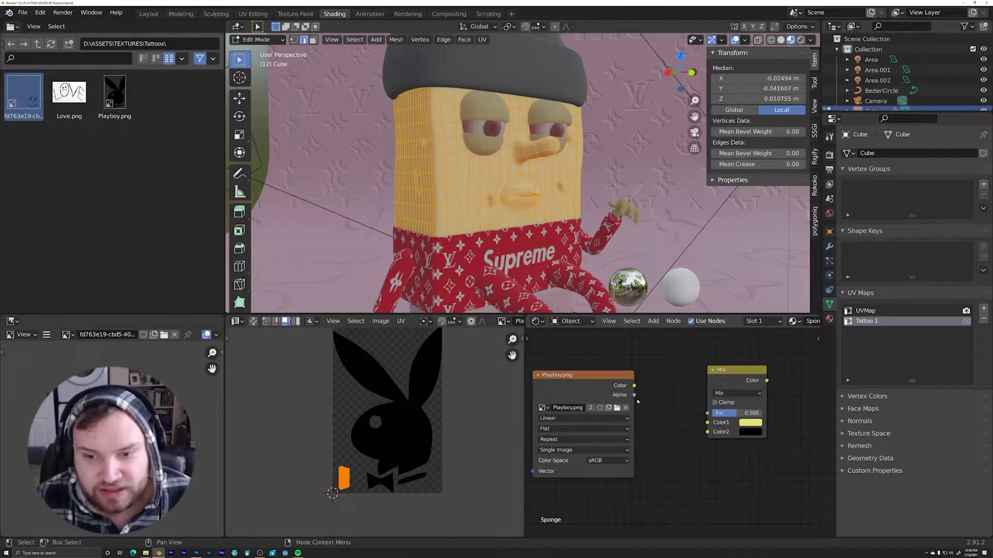
left_click_drag(634, 395, 707, 412)
middle_click_drag(711, 455, 602, 446)
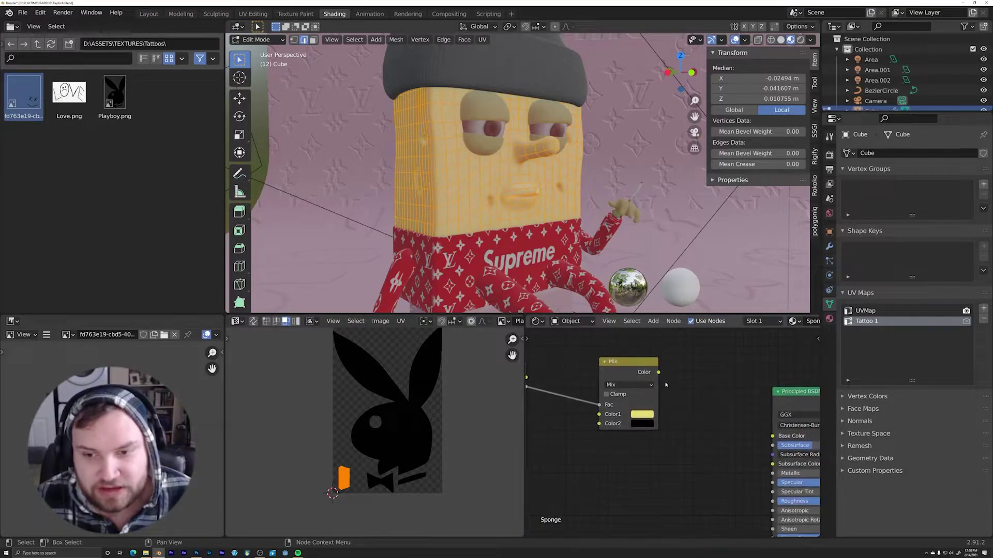
mouse_move(704, 410)
middle_mouse_down()
mouse_move(684, 402)
mouse_move(709, 401)
middle_mouse_up()
scroll(657, 434, "down", 1)
middle_click_drag(574, 434, 602, 449)
left_click_drag(672, 399, 765, 449)
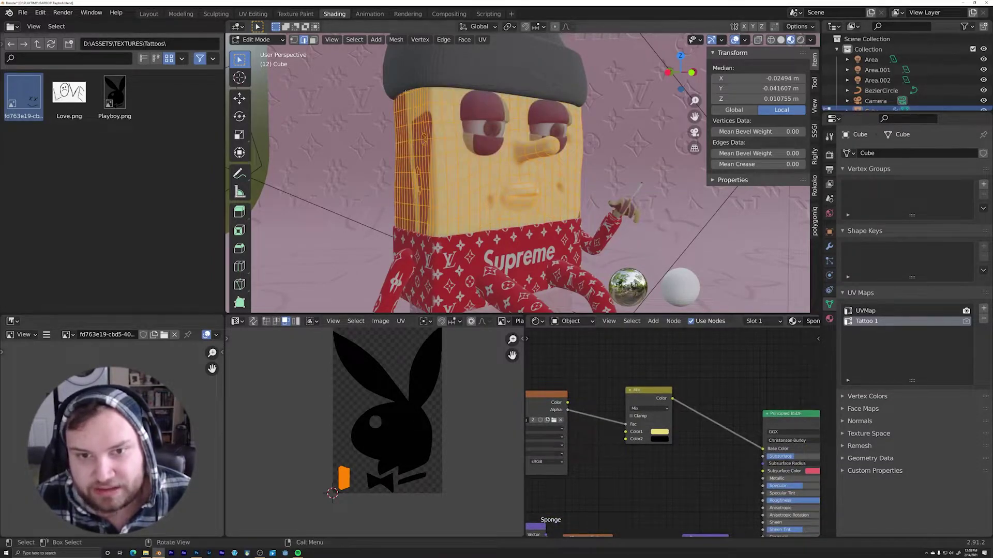
Step: Add a UV Map node set to Tattoo 1 and connect its UV output to the Playboy.png node's Vector input
scroll(708, 424, "down", 2)
middle_click_drag(589, 427, 645, 424)
scroll(644, 423, "up", 1)
left_click(593, 408)
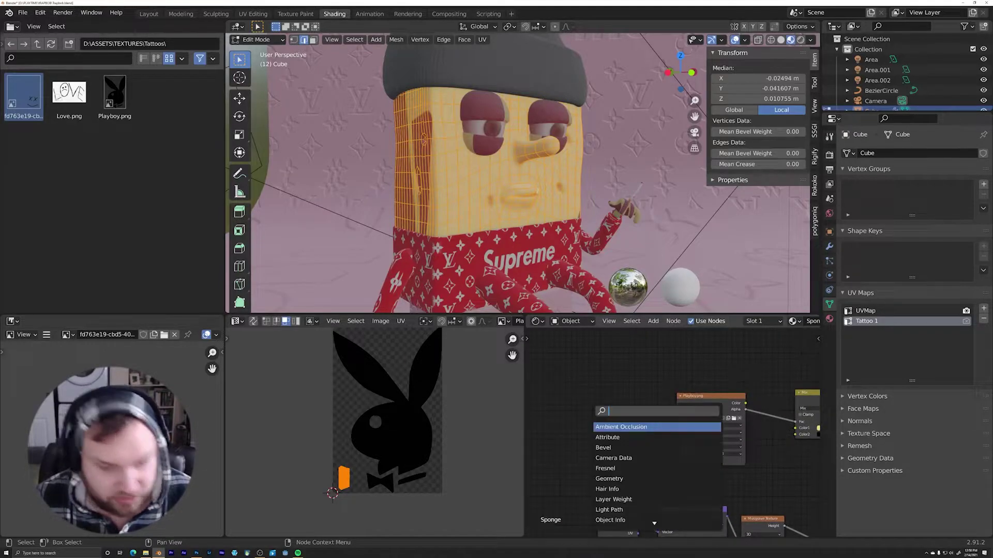
type("uv")
left_click(611, 426)
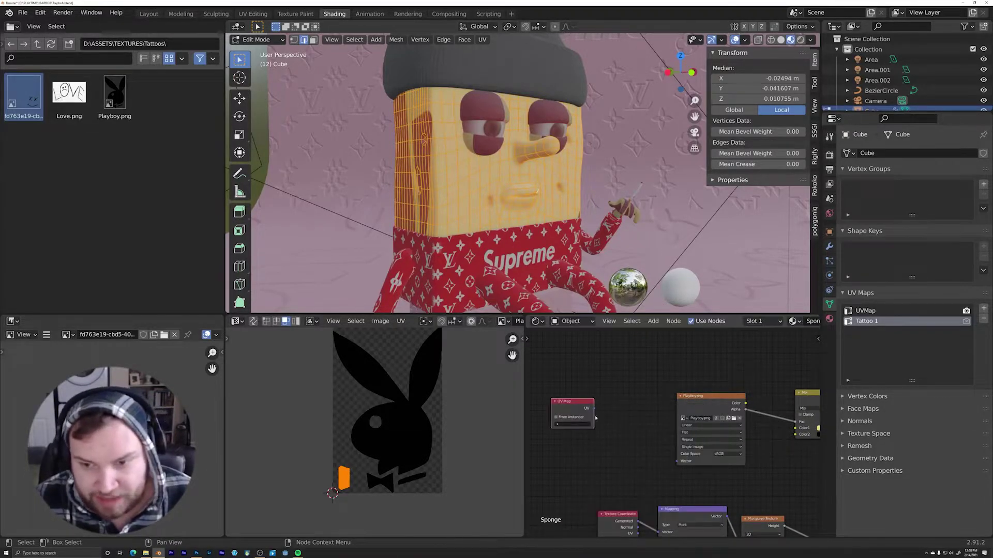
left_click(563, 425)
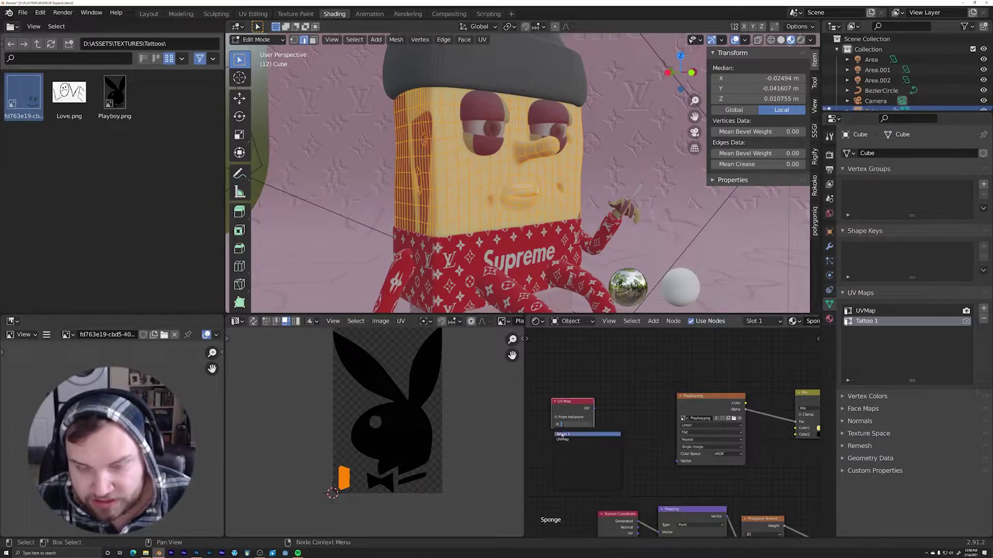
left_click(567, 438)
left_click_drag(594, 409, 677, 461)
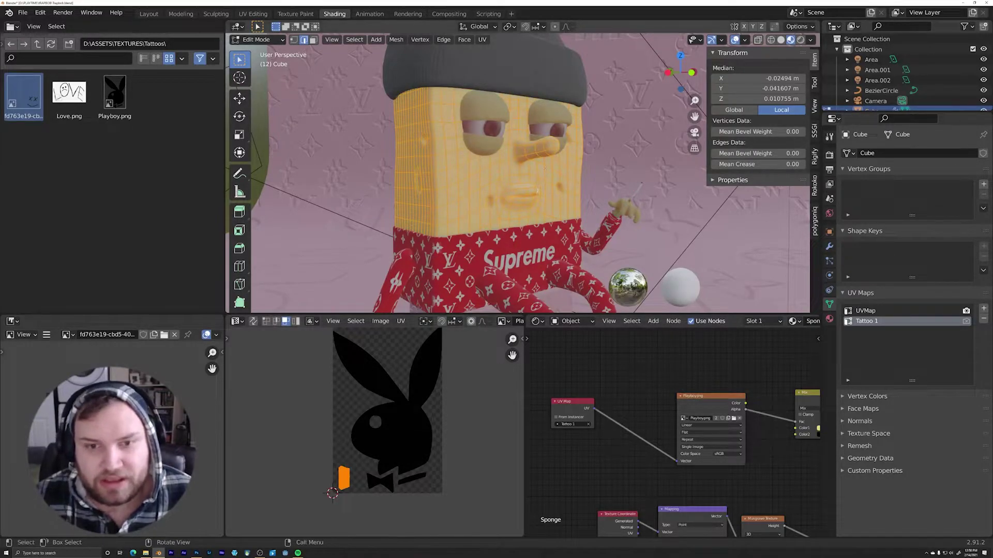
Step: Clear the mesh selection and select only a block of faces on the cheek below the character's left eye
scroll(548, 176, "up", 4)
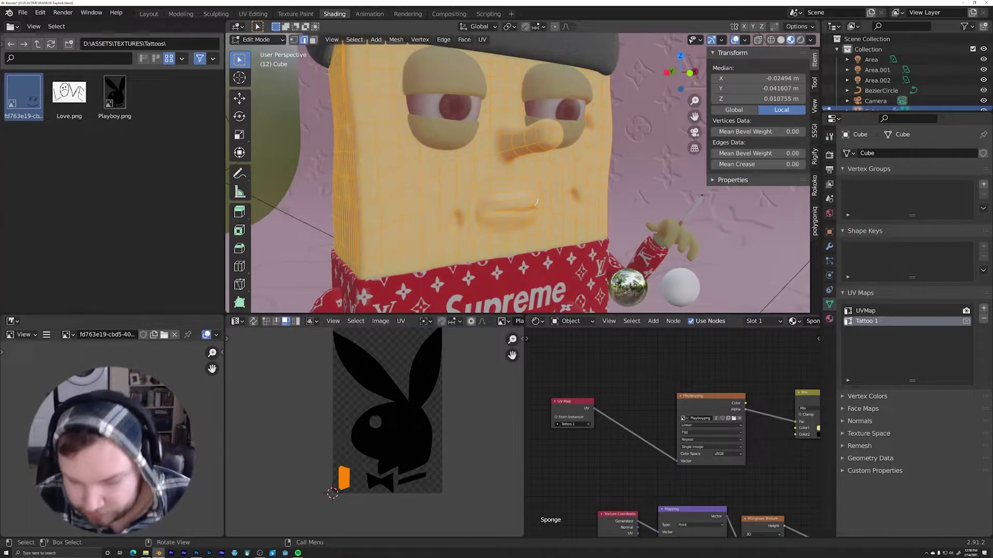
key("alt+a")
middle_click_drag(536, 203, 610, 179)
scroll(566, 174, "up", 5)
left_click(587, 147)
middle_click_drag(588, 147, 582, 195)
left_click(582, 194, "shift")
left_click(582, 199, "shift")
left_click(602, 212, "shift")
left_click(605, 186, "shift")
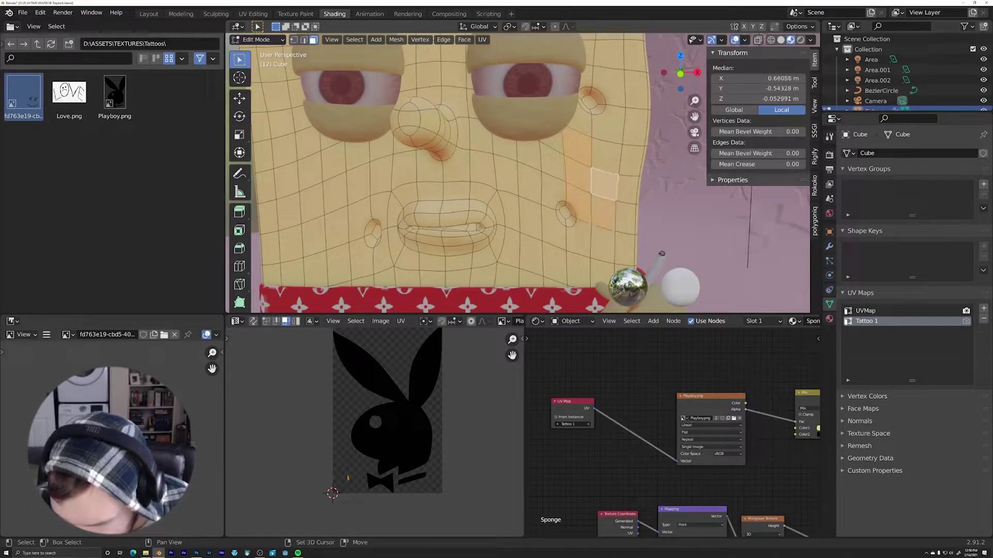
left_click(605, 158, "shift")
left_click(555, 144, "shift")
left_click(554, 163, "shift")
left_click(553, 190, "shift")
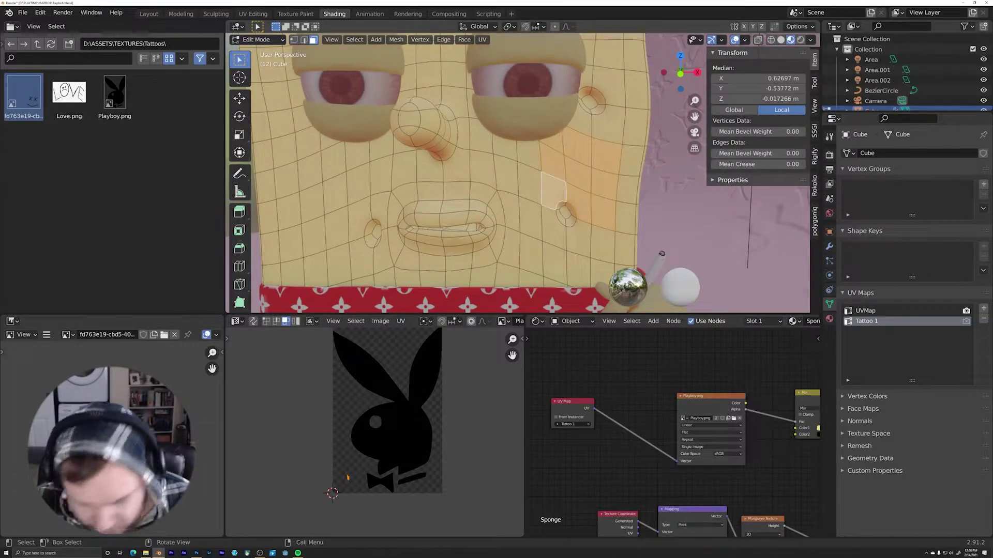
Step: Project the selected cheek faces from the current view into the Tattoo 1 UV map
middle_click_drag(622, 159, 607, 172, "shift")
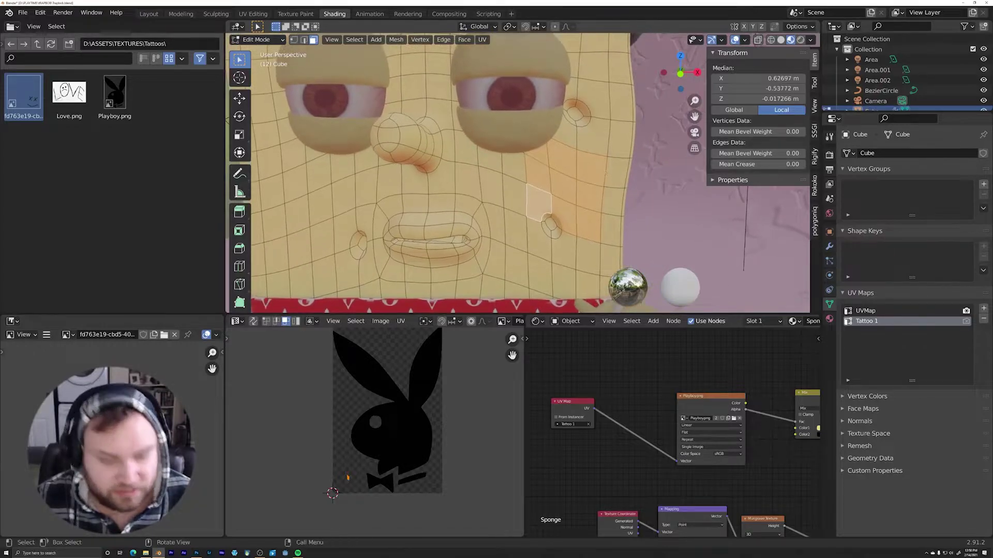
key("u")
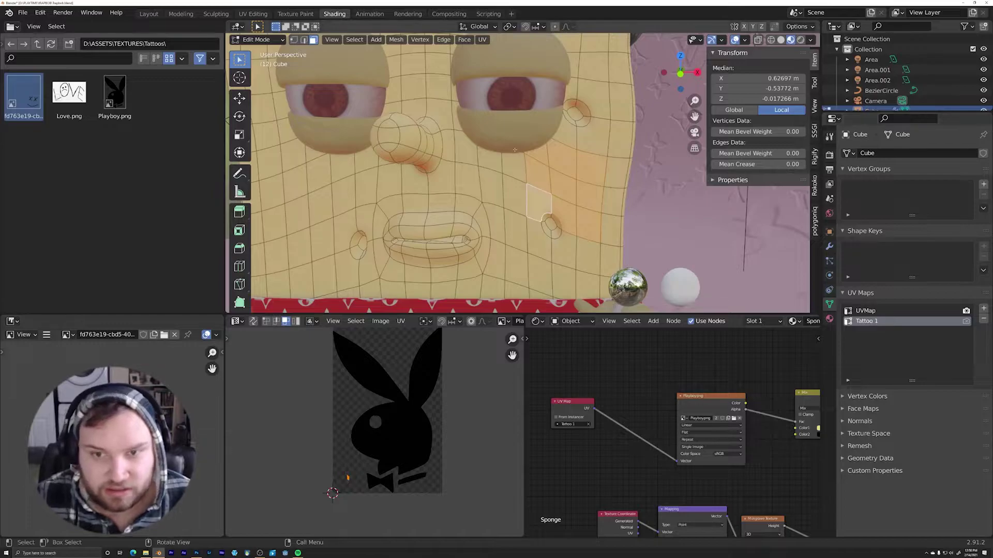
key("u")
left_click(533, 157)
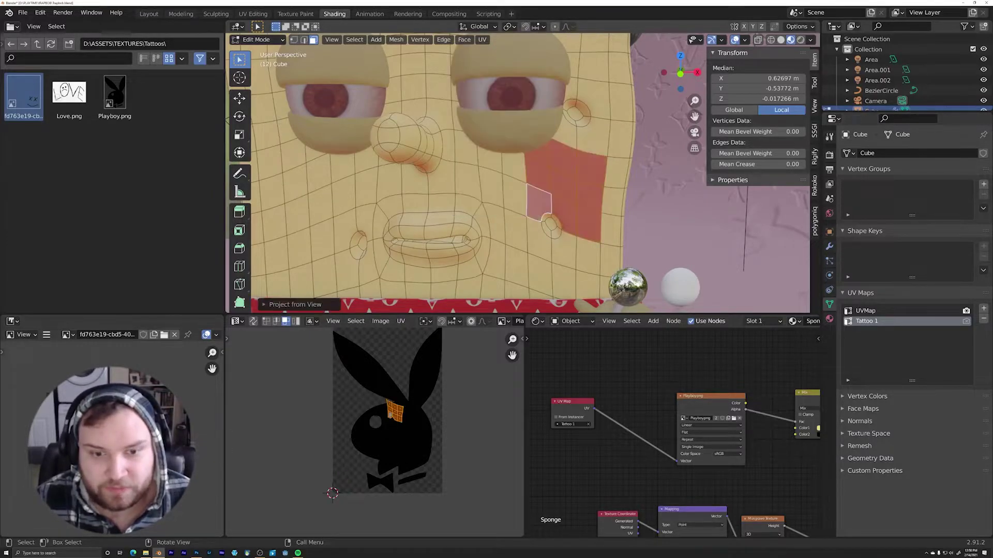
Step: Enlarge the projected cheek UVs beyond the Playboy image's borders and set the Playboy.png node's extension to Clip
key("s")
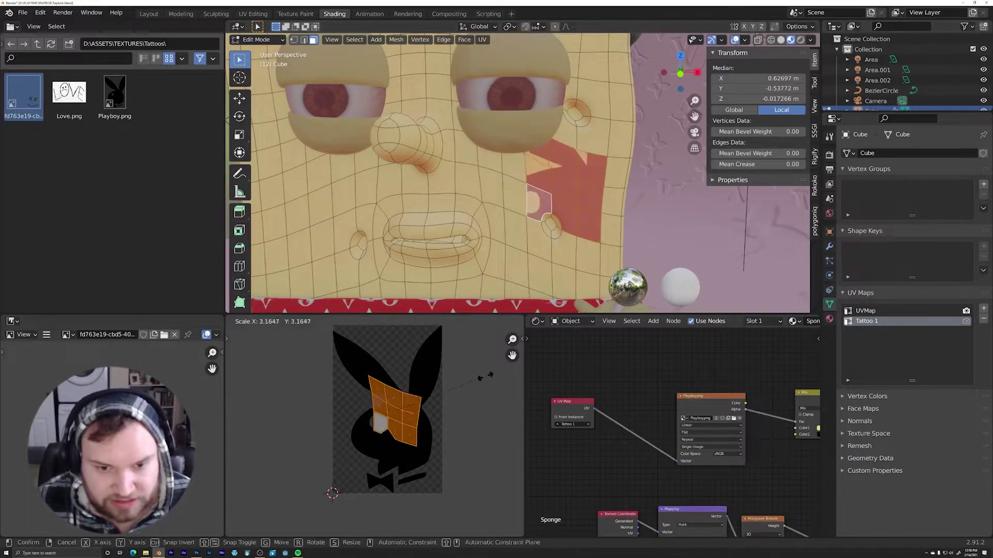
left_click(517, 408)
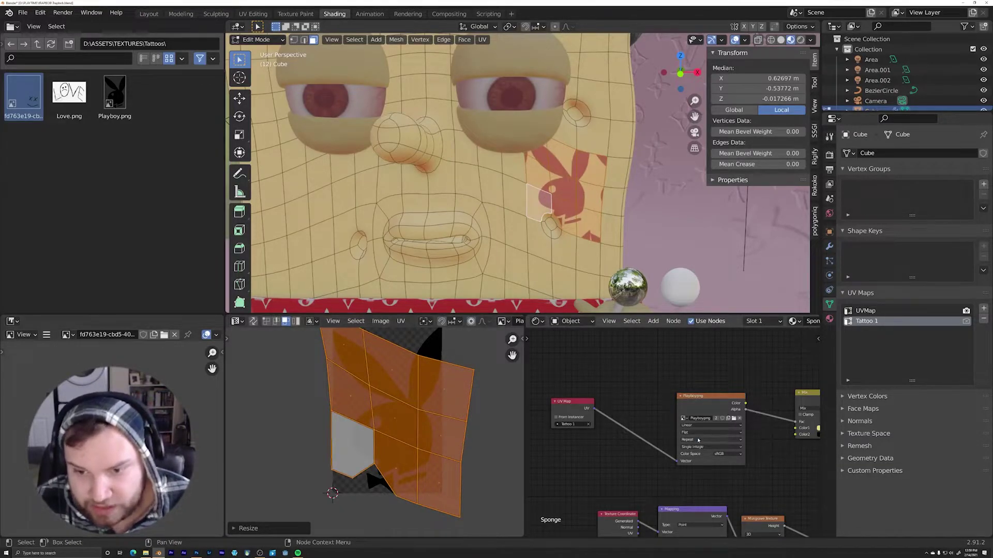
key("s")
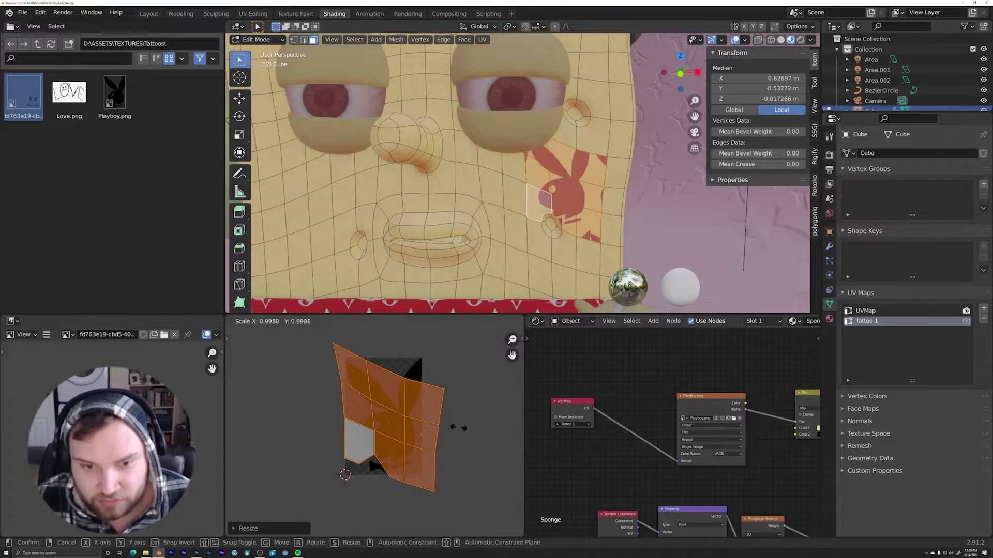
left_click(517, 405)
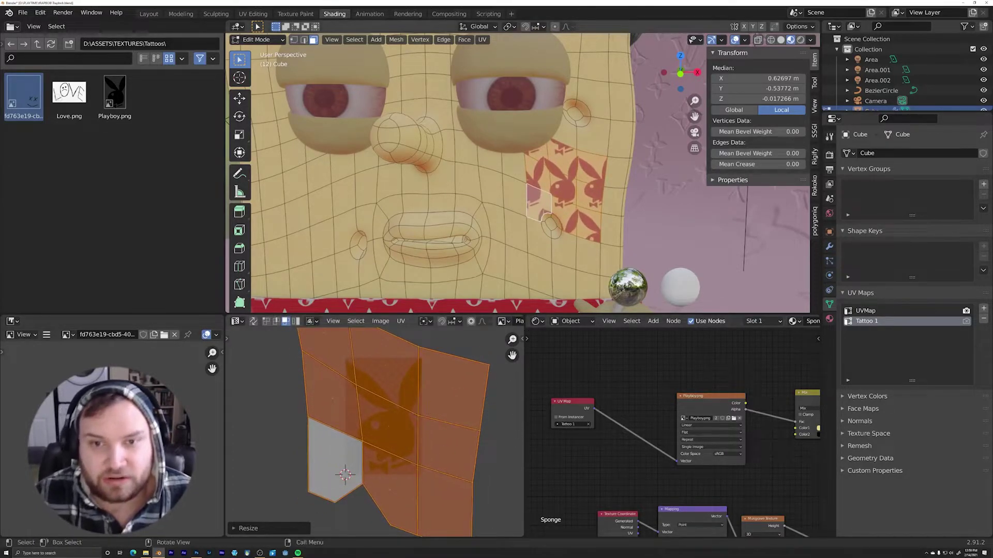
left_click(704, 439)
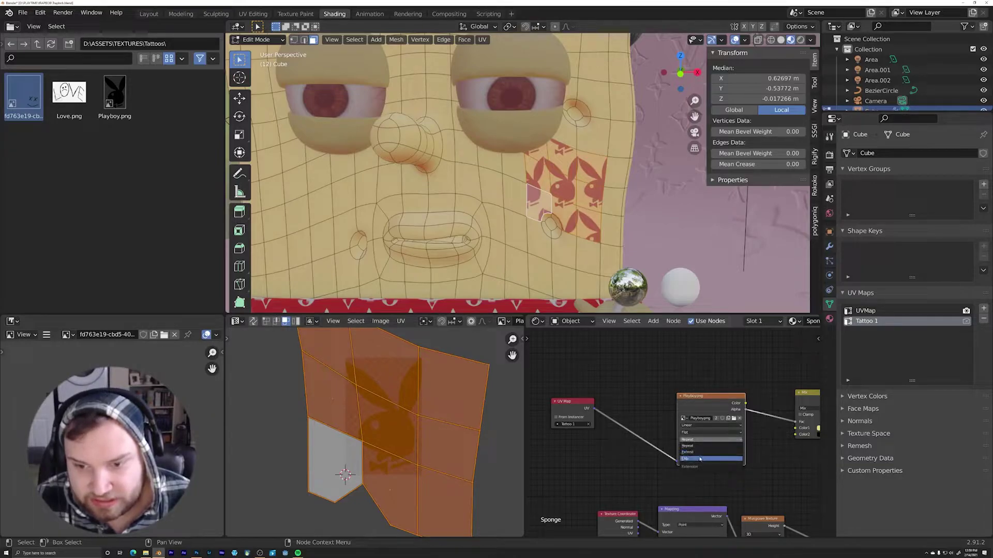
left_click(695, 458)
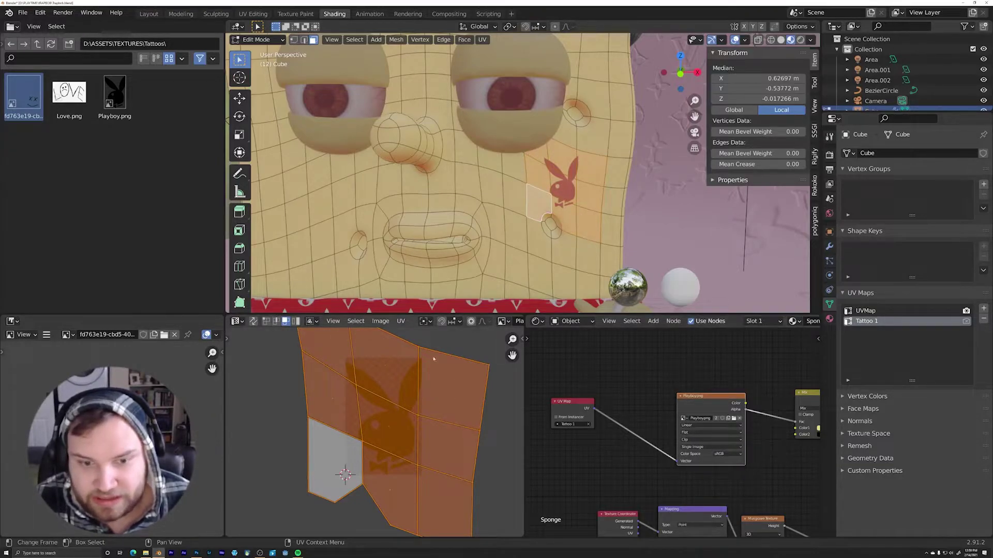
Step: Fine-tune the scale and position of the cheek UVs to place a single bunny tattoo below the character's left eye
scroll(423, 366, "down", 2)
key("s")
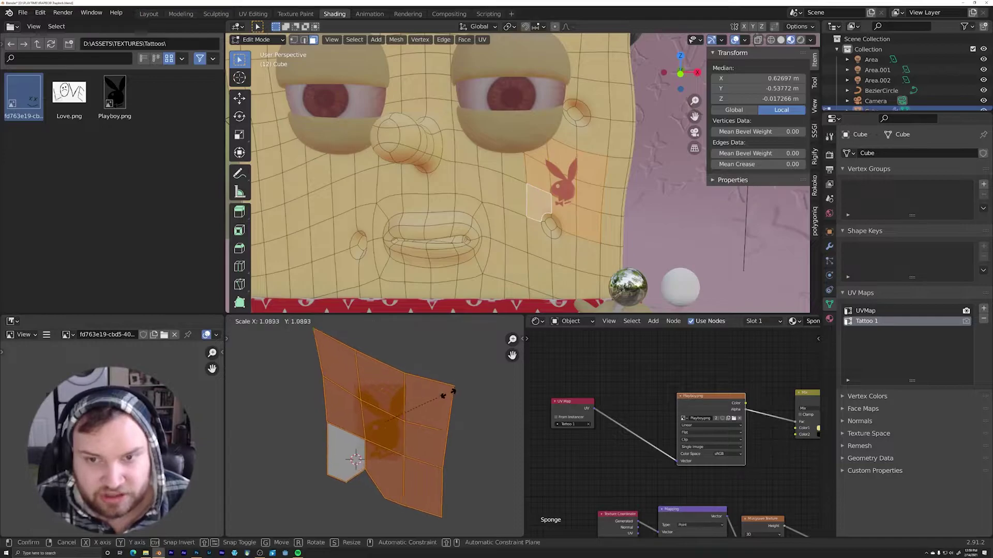
left_click(447, 396)
key("g")
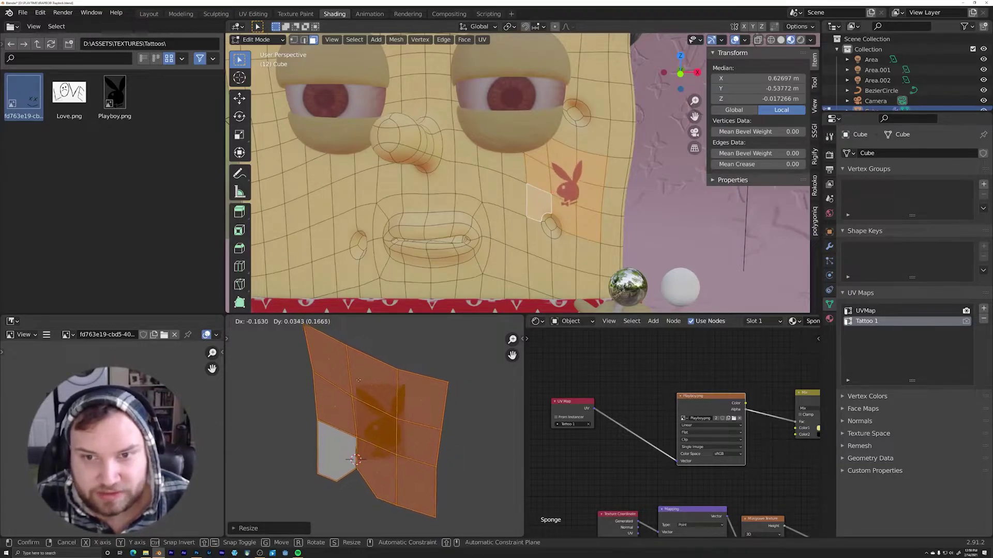
left_click(440, 408)
key("r")
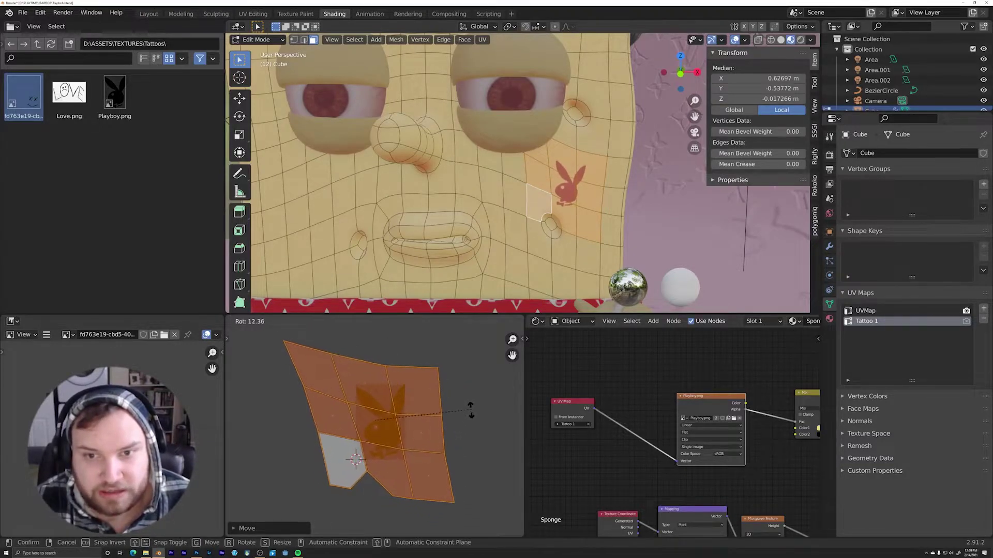
left_click(459, 412)
key("g")
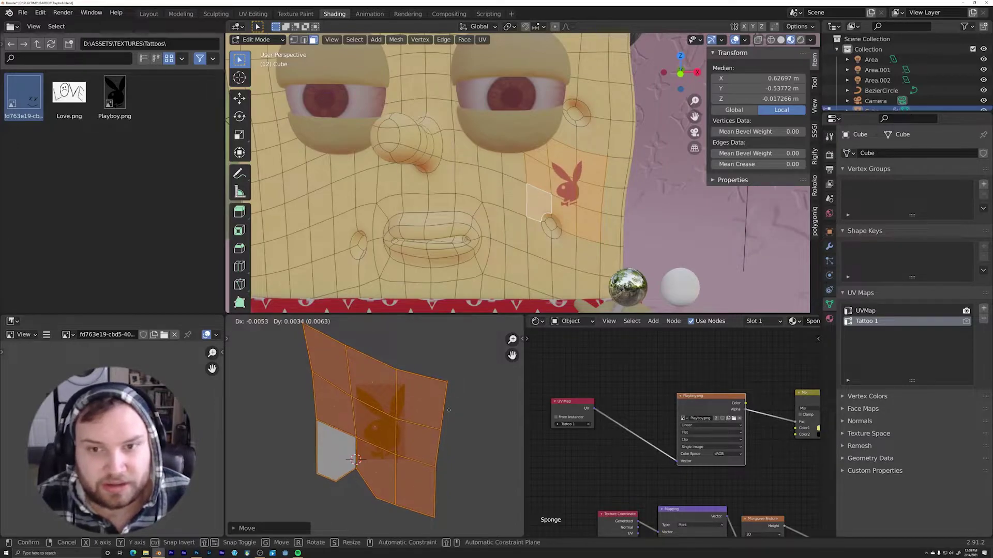
left_click(419, 396)
Step: Move the UV Map, Playboy.png and Mix nodes together up and away from the Principled BSDF, and return to Object Mode
scroll(465, 206, "down", 3)
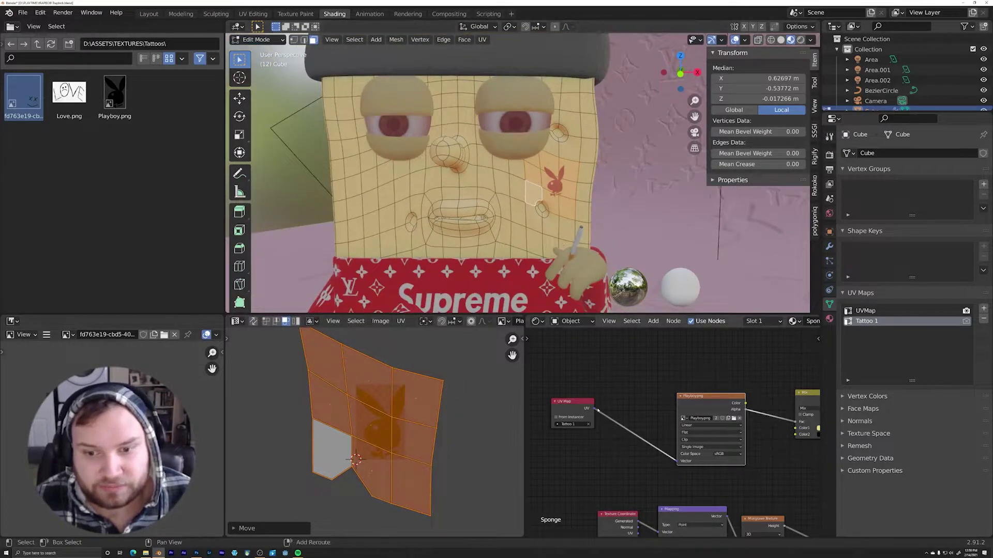
scroll(620, 436, "down", 3)
middle_click_drag(620, 436, 604, 434)
left_click_drag(595, 370, 735, 453)
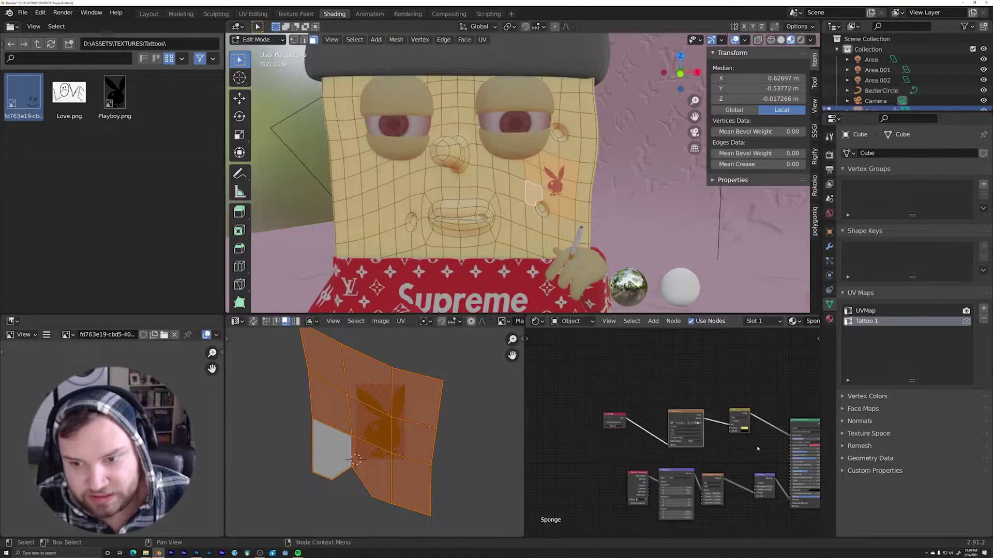
key("g")
left_click(739, 435)
key("Tab")
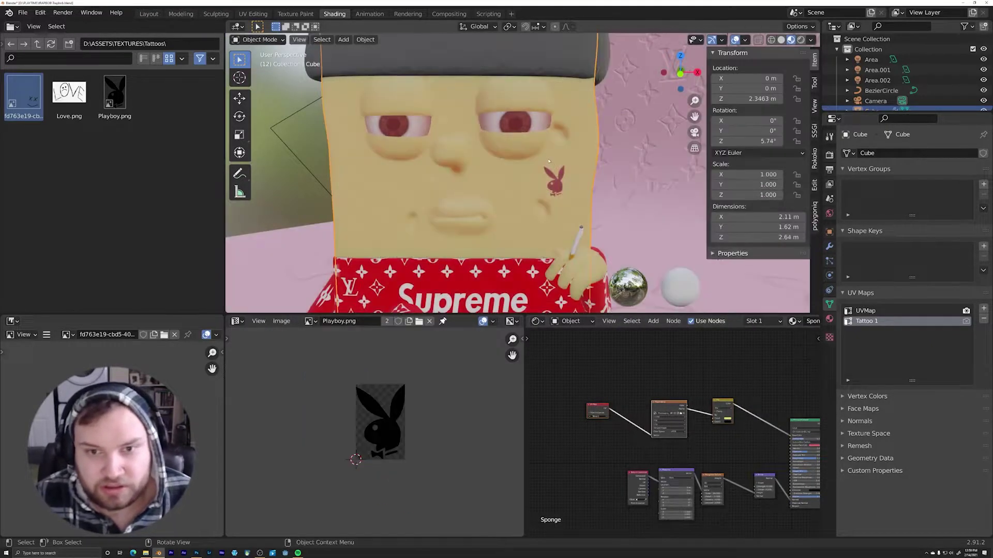
Step: Select the hand holding the cigarette and add a second UV map named Tattoo 1 to it
middle_click_drag(548, 155, 610, 156)
left_click(643, 188)
middle_click_drag(645, 187, 564, 163)
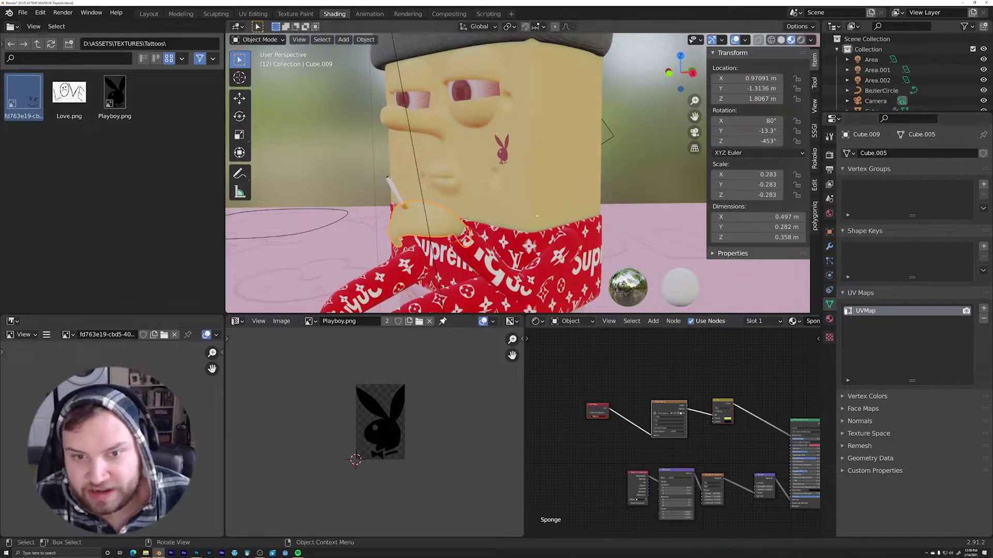
left_click(984, 308)
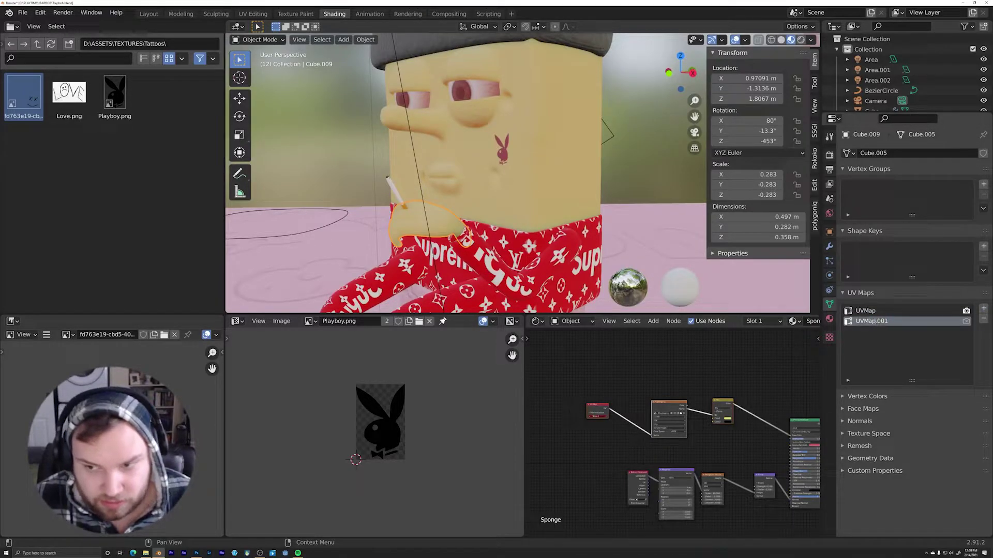
double_click(874, 321)
type("T")
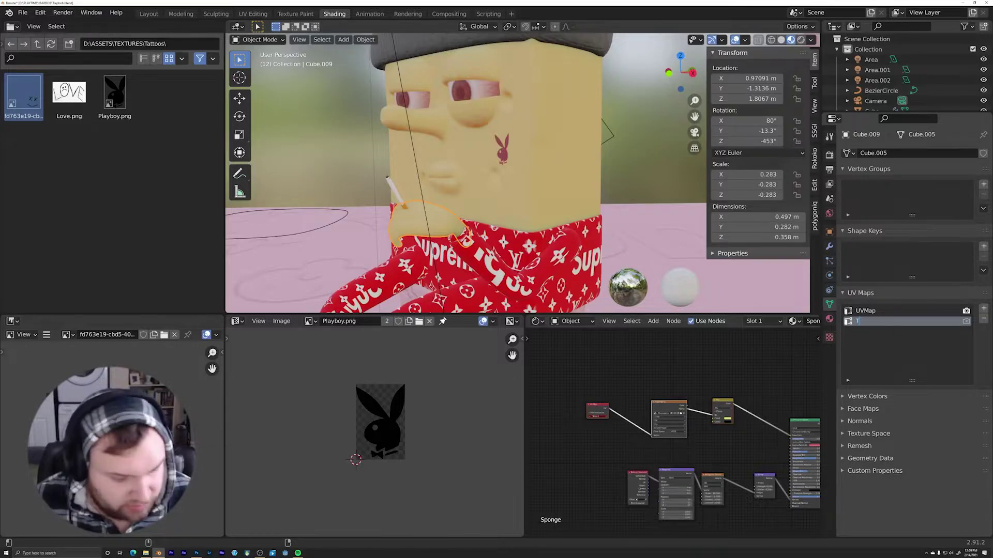
type("attoo 1")
key("Return")
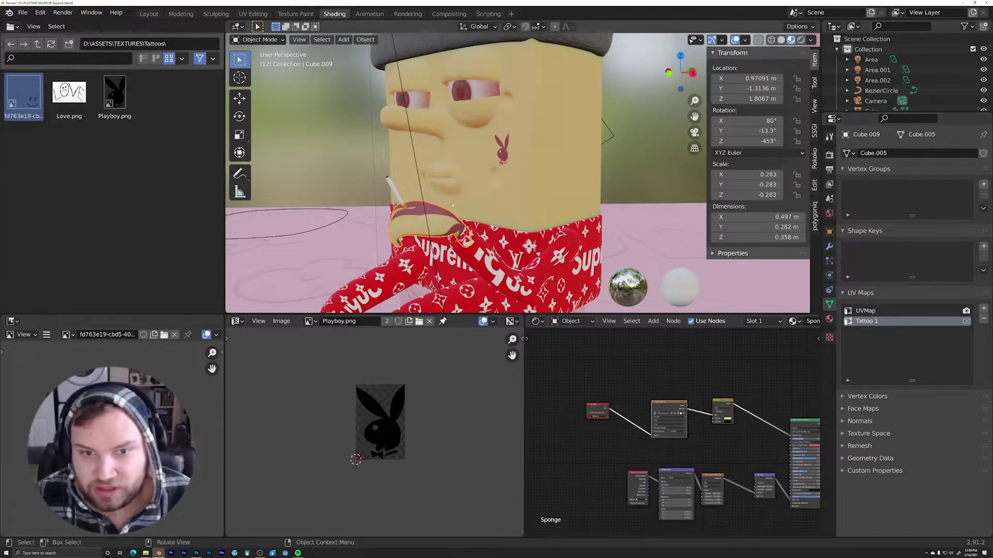
Step: Project all the hand's faces from view, then shrink and move their UVs onto a transparent area of the Playboy image
key("Tab")
middle_click_drag(457, 225, 625, 191)
key("a")
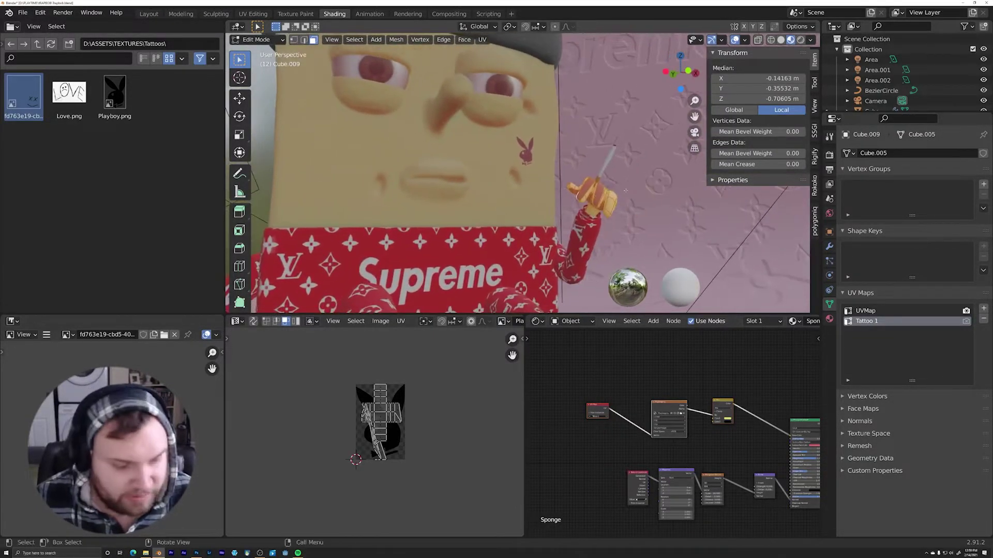
key("u")
left_click(625, 189)
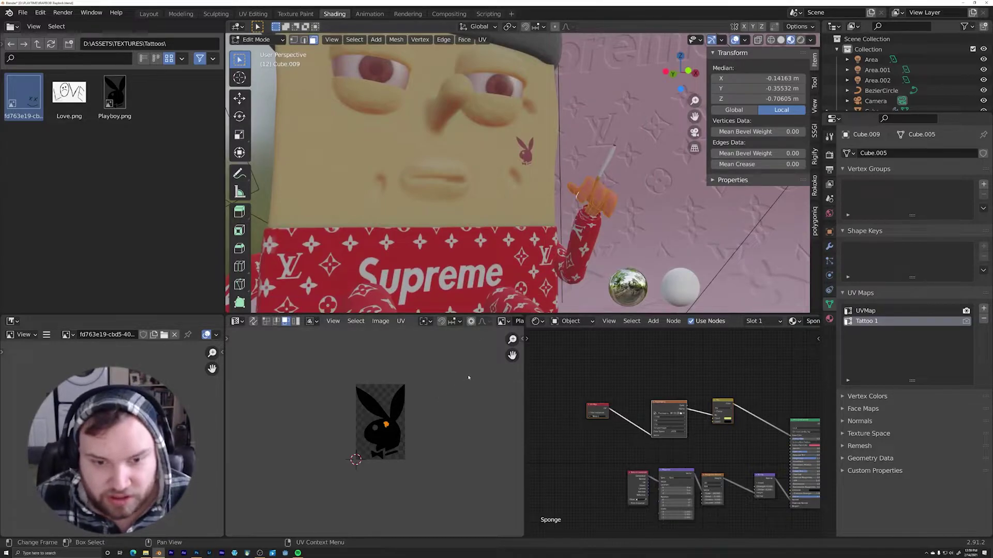
key("s")
left_click(440, 399)
key("g")
left_click(421, 393)
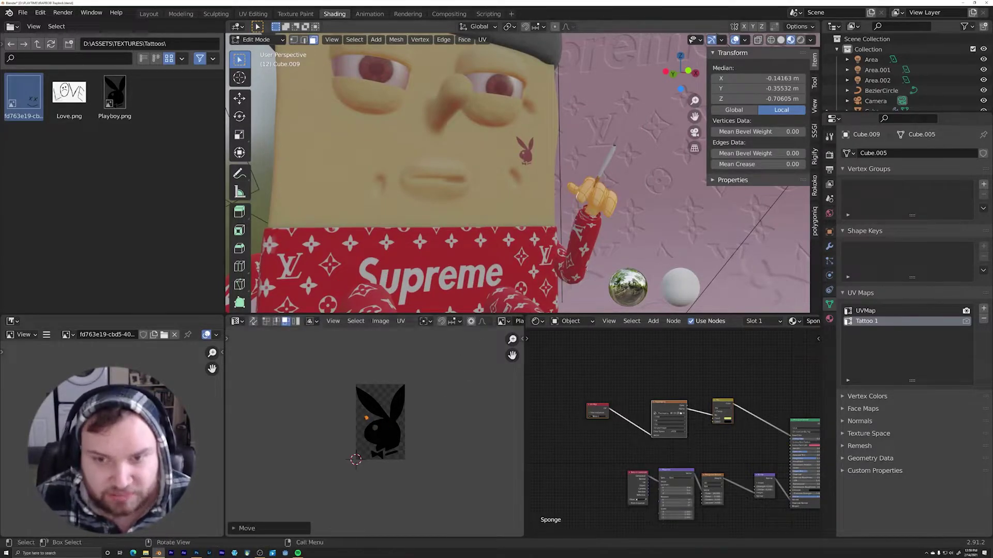
key("Tab")
Step: Select the eyelids object and add a second UV map named Tattoo 1 to it
middle_click_drag(525, 106, 494, 147)
left_click(506, 135)
key("Tab")
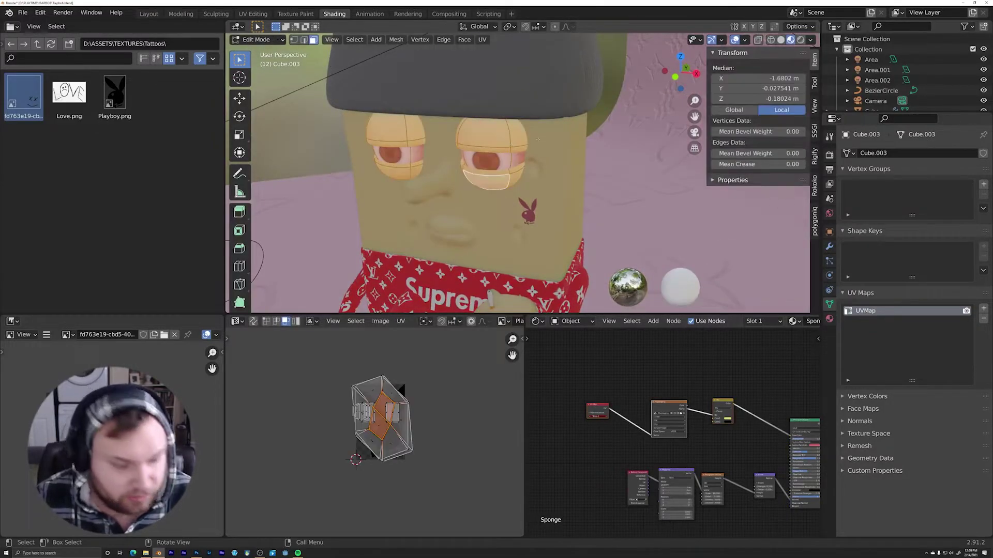
key("Tab")
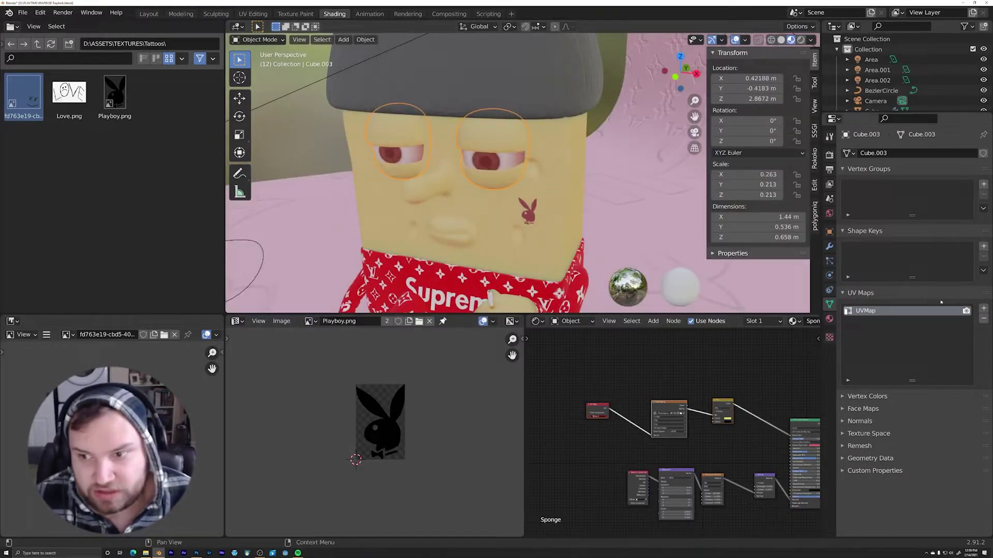
left_click(984, 308)
type("Ta")
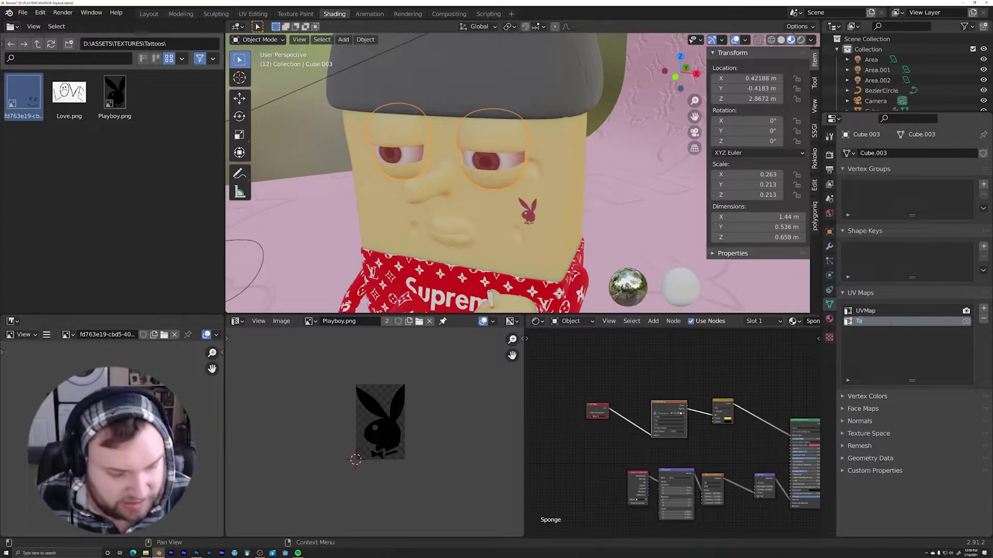
type("ttoo 1")
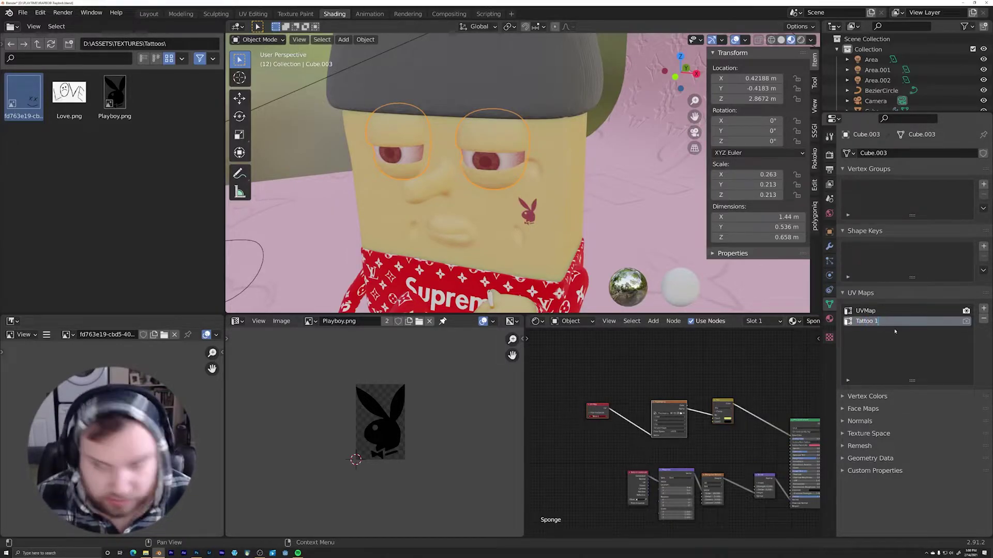
key("Return")
Step: Project the eyelid faces from view and move their UVs into the transparent gap between the bunny's ears
key("Tab")
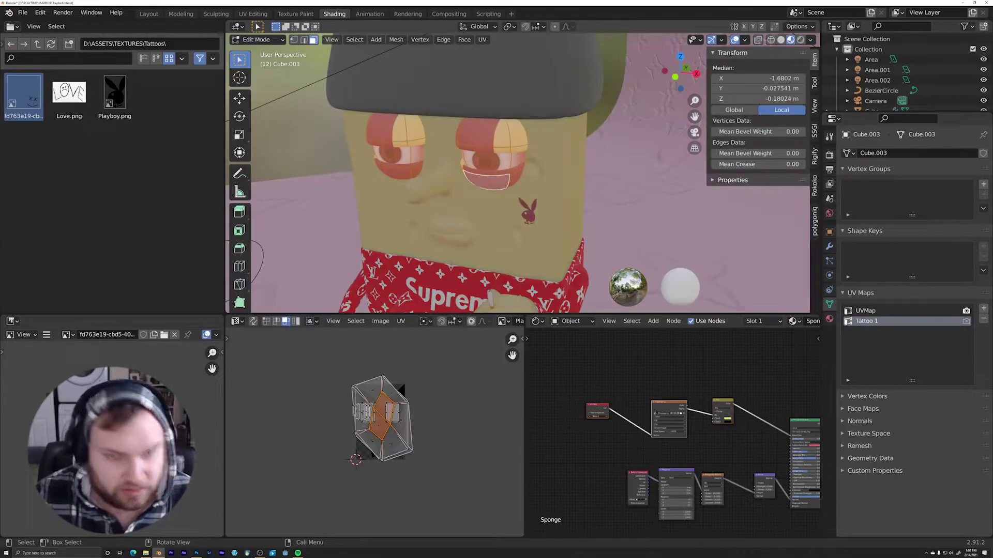
key("u")
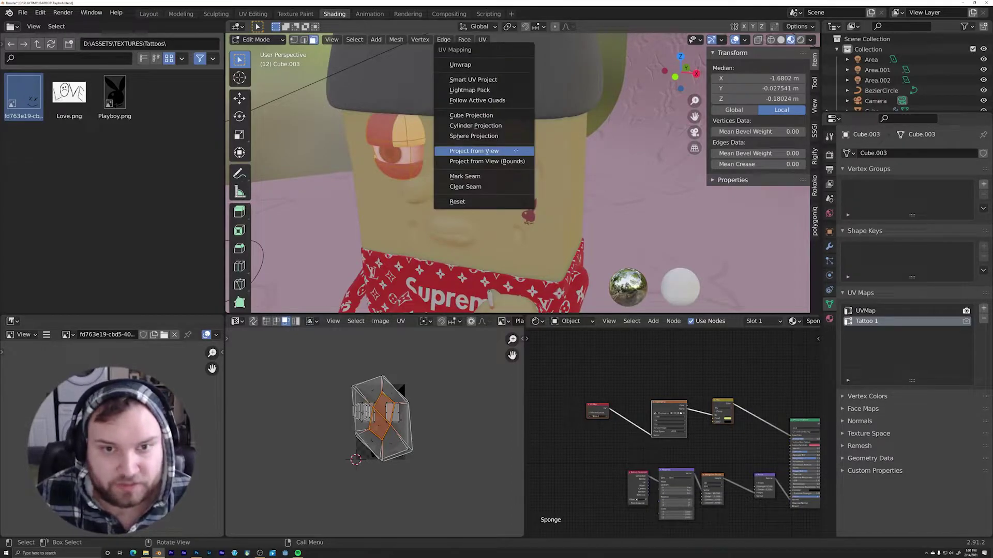
left_click(516, 151)
scroll(393, 414, "up", 2)
key("g")
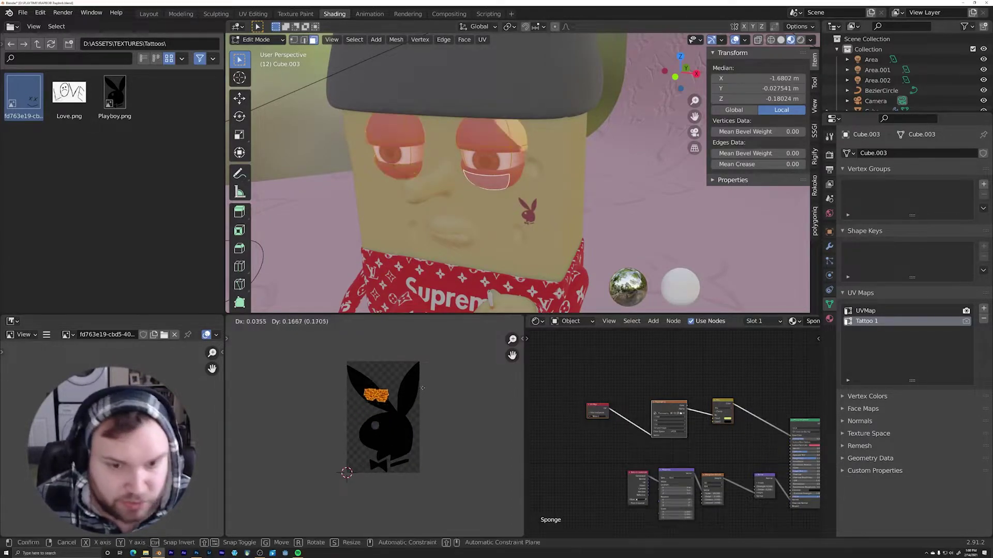
left_click(437, 362)
scroll(409, 346, "up", 2)
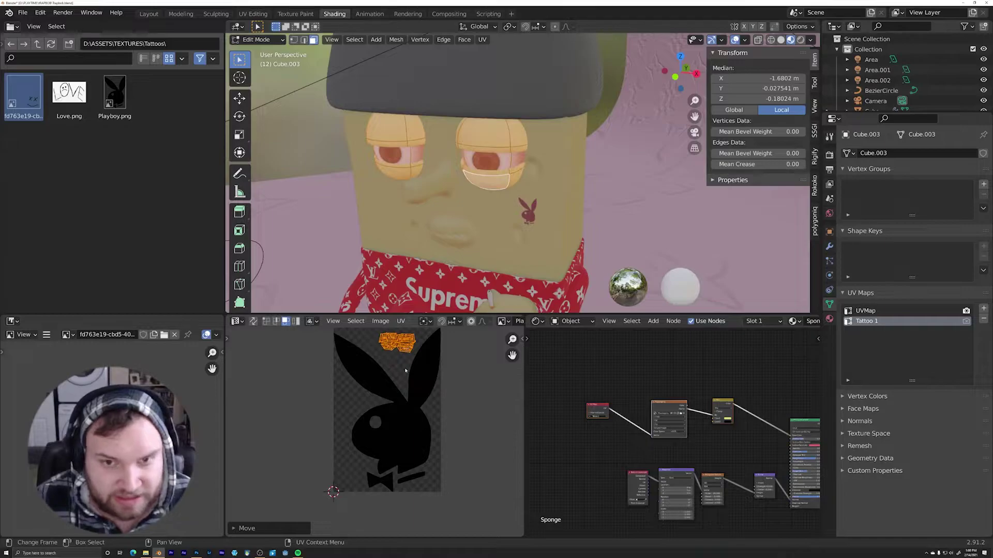
key("Tab")
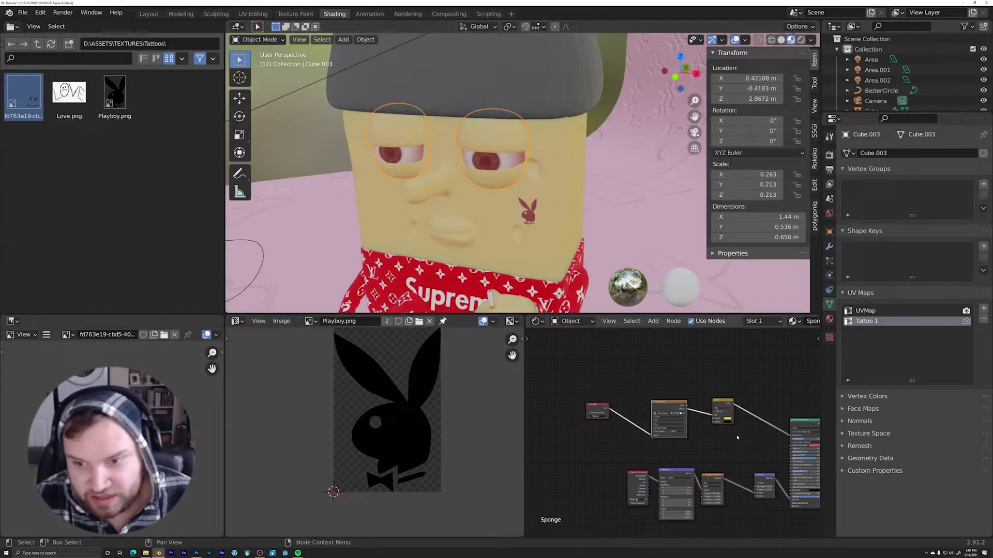
middle_click_drag(522, 243, 556, 217)
scroll(525, 239, "down", 3)
scroll(539, 223, "up", 2)
middle_click_drag(645, 394, 601, 389)
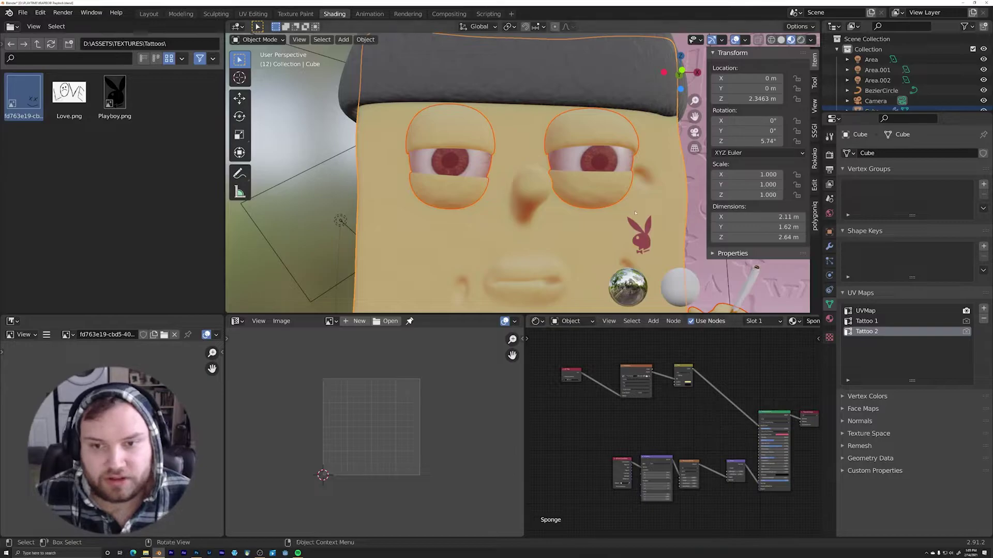
middle_click_drag(635, 216, 627, 186, "shift")
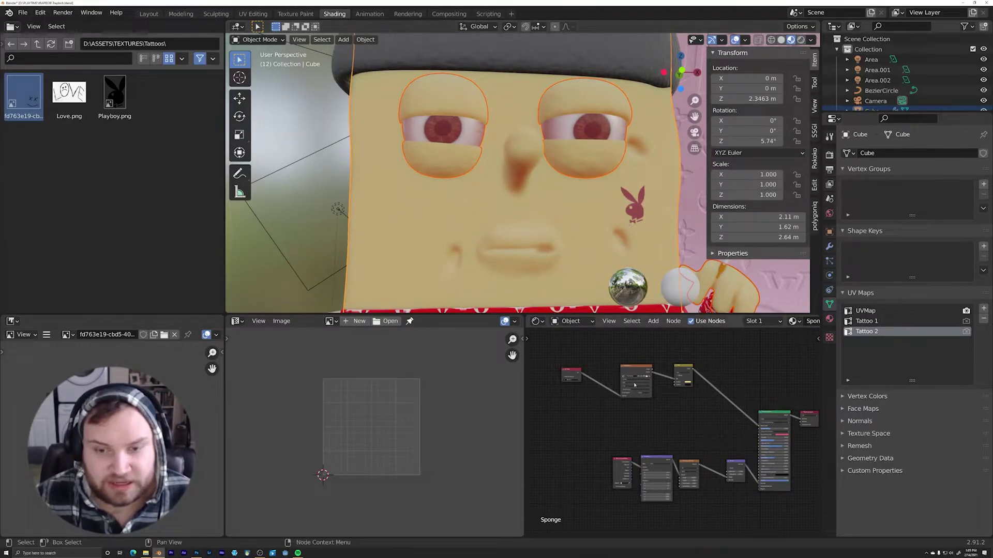
scroll(649, 405, "up", 2)
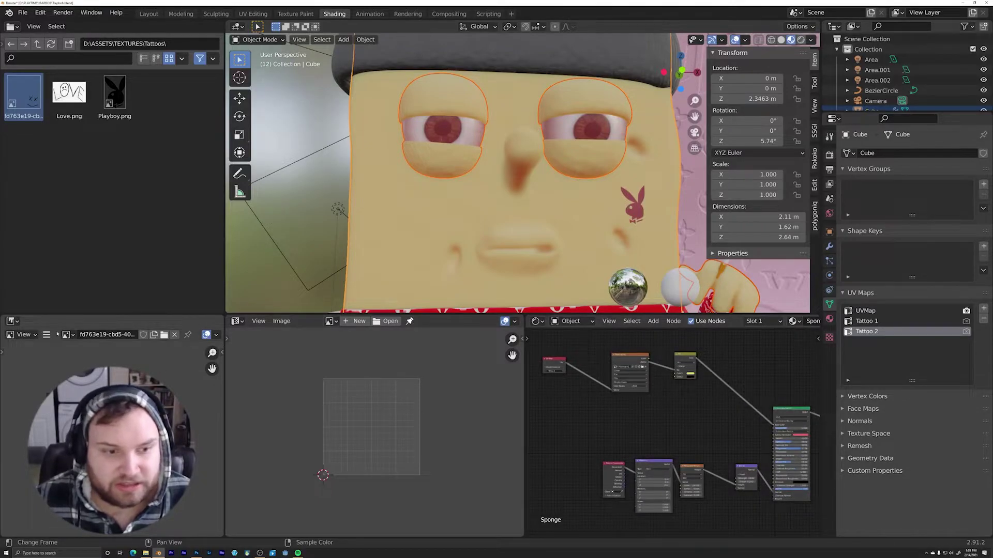
Step: Load Love.png into the image editor and inspect its lettering and background
left_click_drag(73, 96, 385, 420)
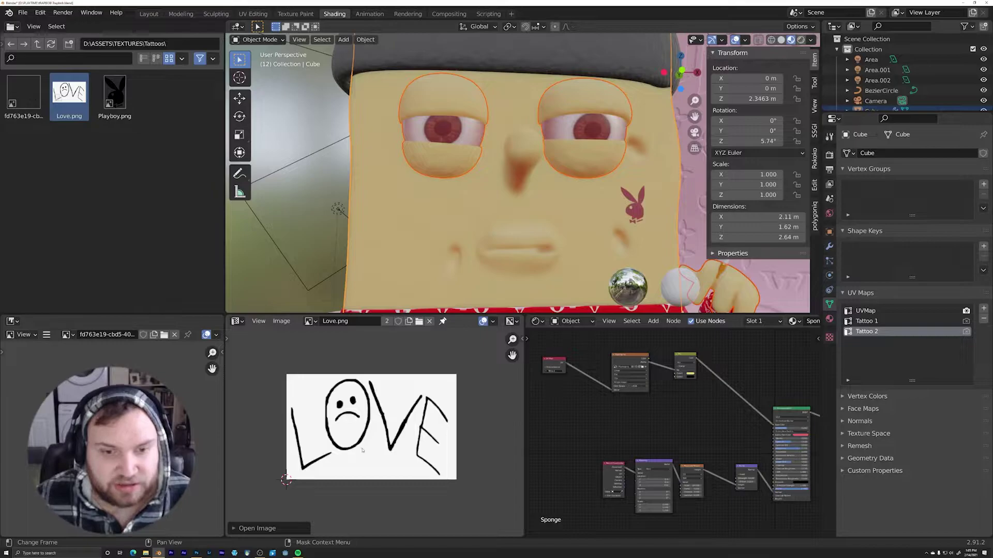
scroll(371, 445, "up", 2)
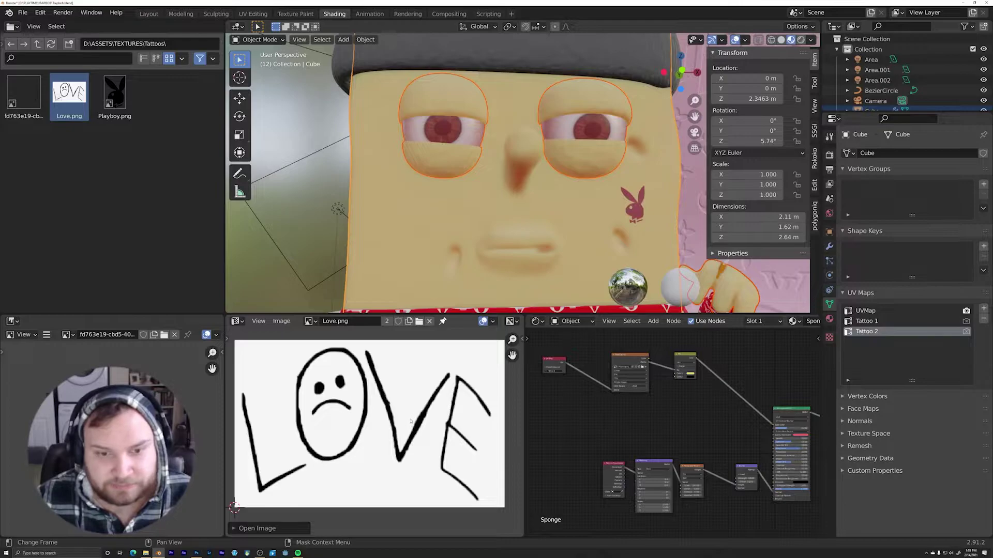
middle_click_drag(423, 423, 428, 429)
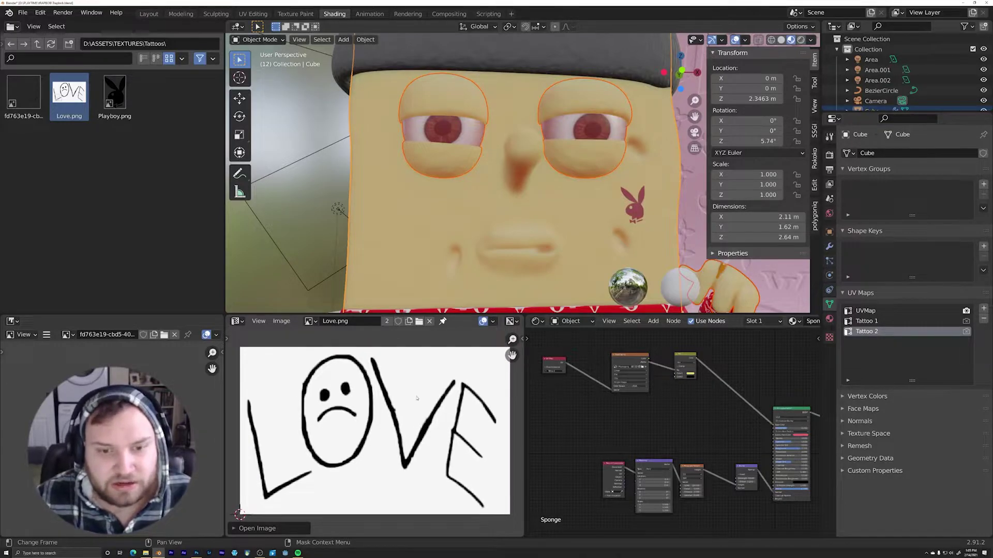
scroll(399, 397, "down", 3)
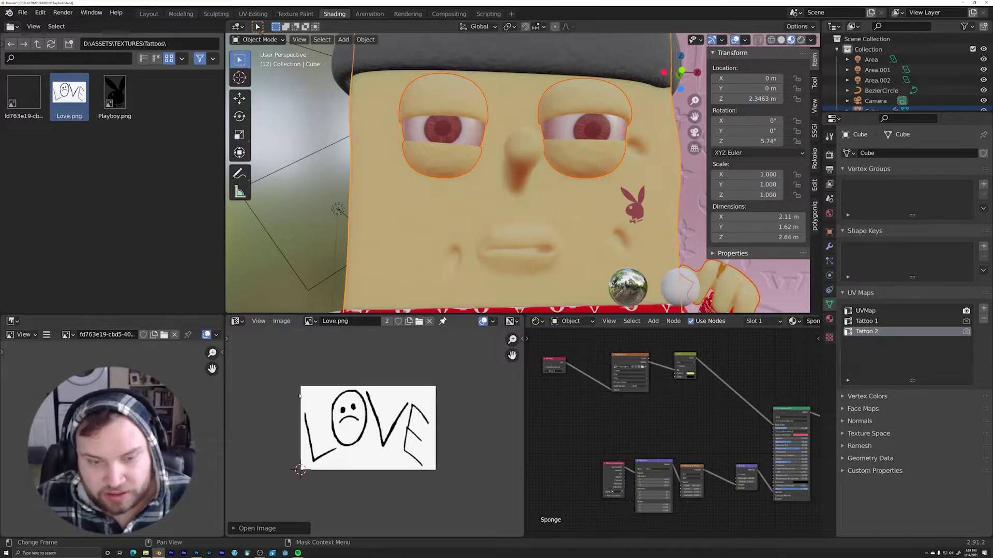
scroll(346, 458, "up", 1)
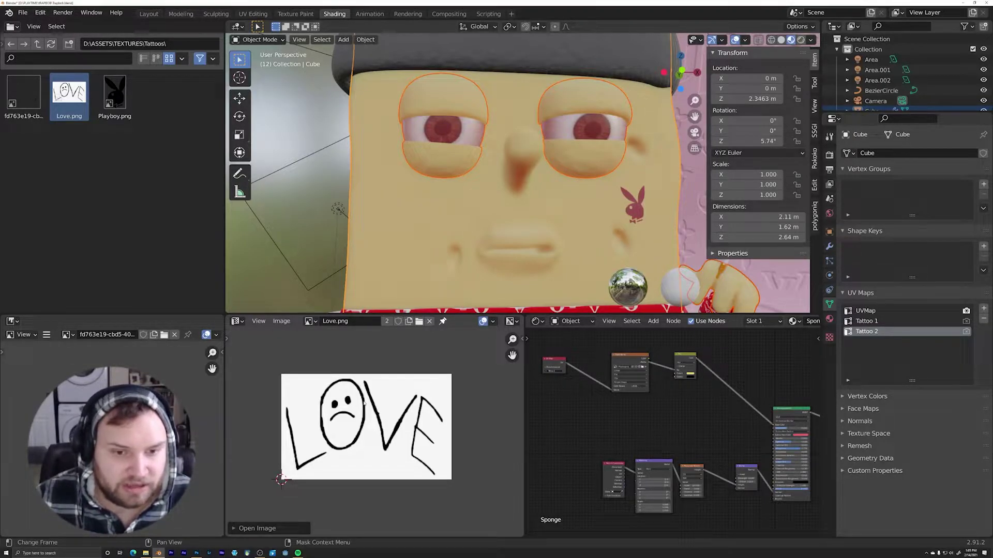
Step: Load the fd763e19 smiley image with crossed-out eyes from the Tattoos folder into the image editor
left_click(25, 95)
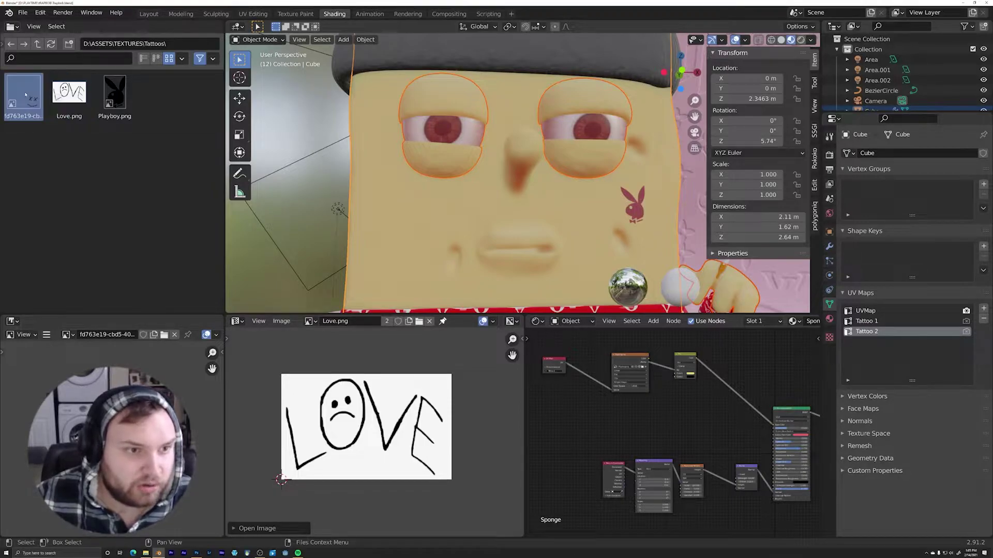
left_click_drag(28, 105, 318, 391)
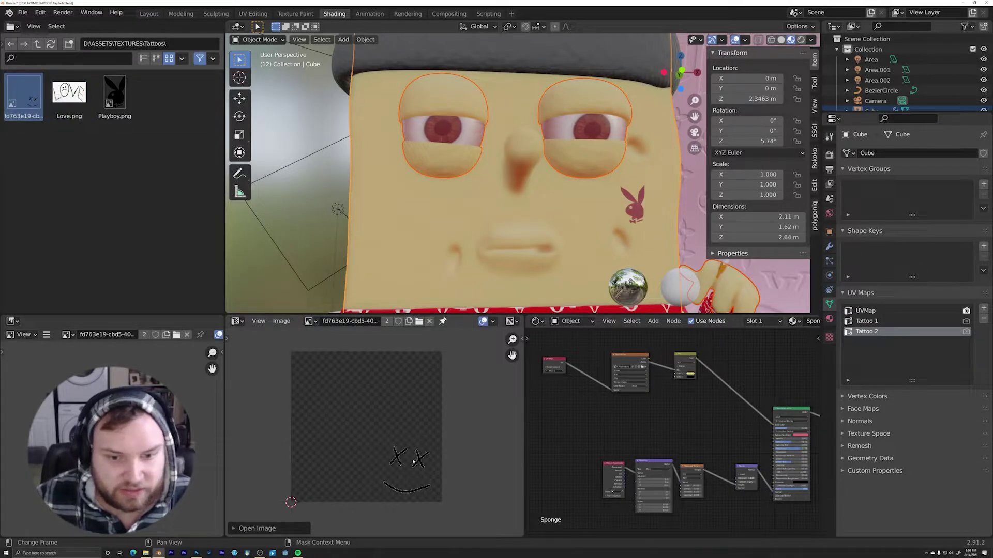
middle_click_drag(414, 461, 413, 429)
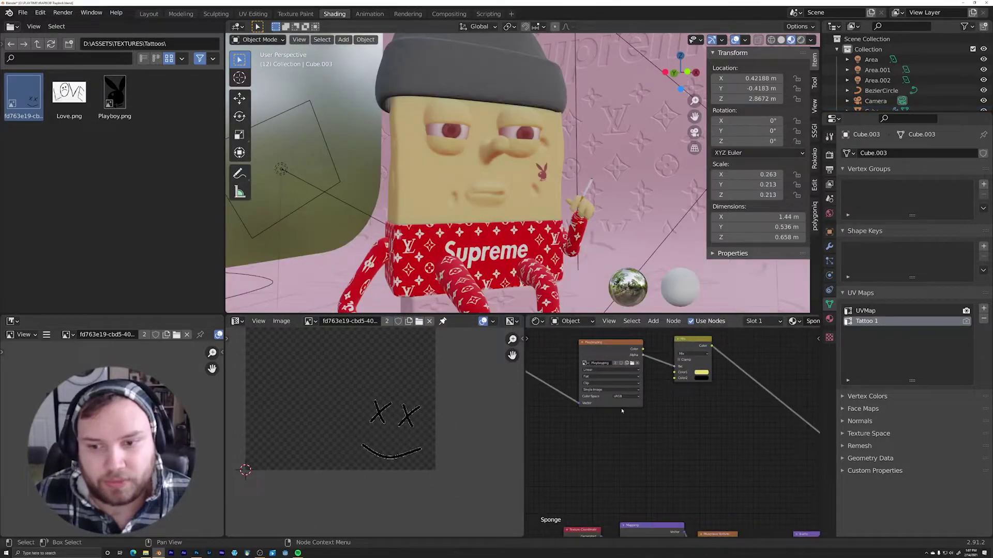
Step: Check the UV maps of the sponge body, hand and eyelids, and examine the Sponge material's tattoo texture and Mix nodes
scroll(621, 411, "down", 2)
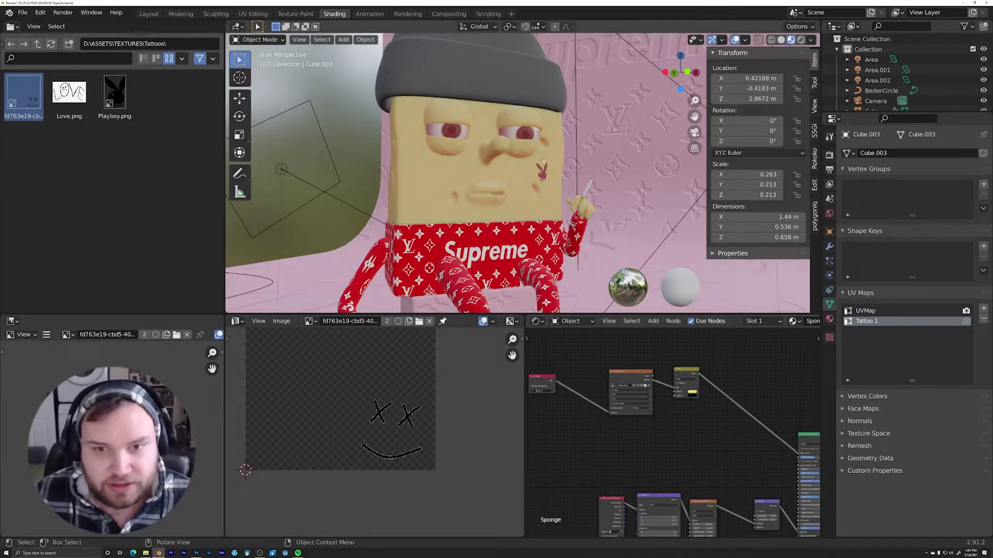
left_click(549, 177)
scroll(549, 177, "up", 2)
middle_click_drag(549, 178, 538, 179)
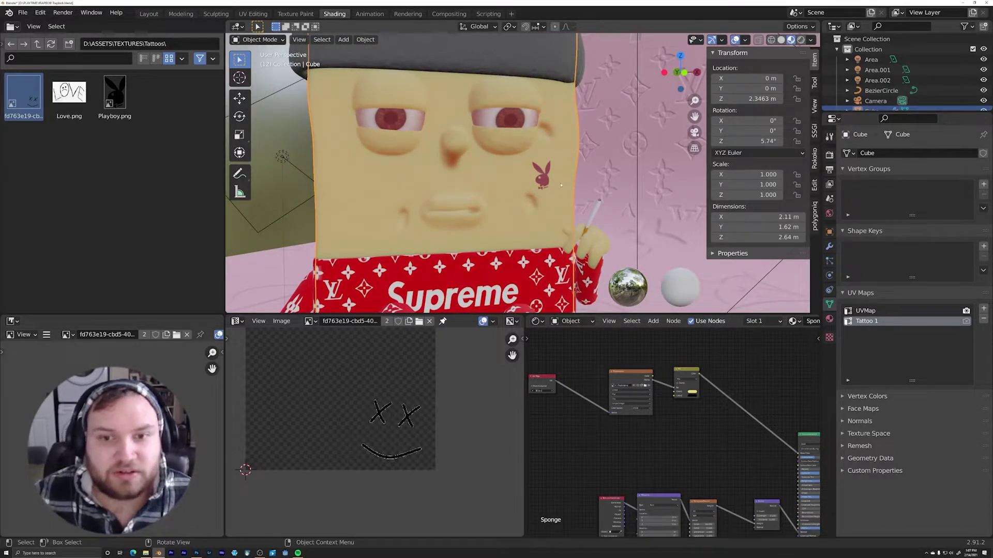
middle_click_drag(545, 201, 538, 189)
left_click(582, 214)
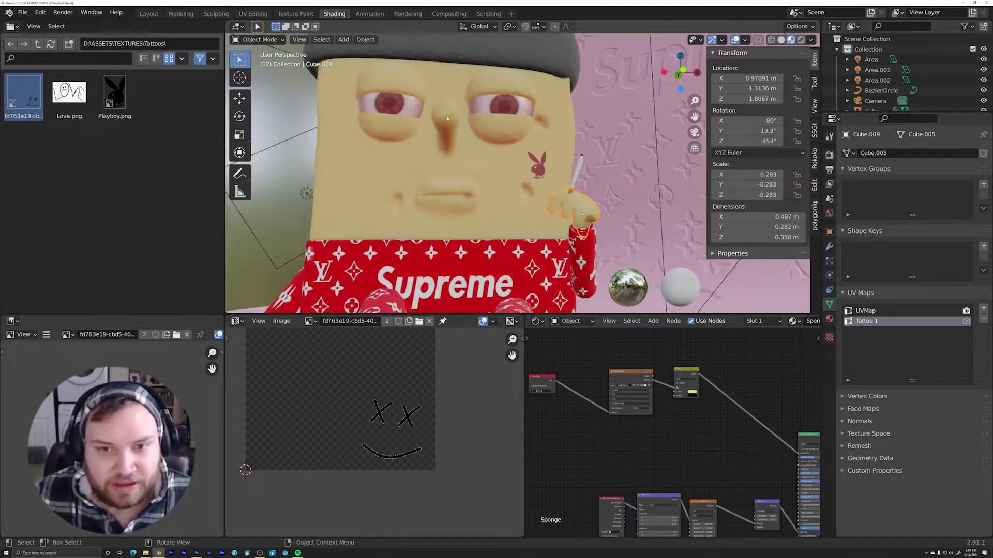
left_click(414, 84)
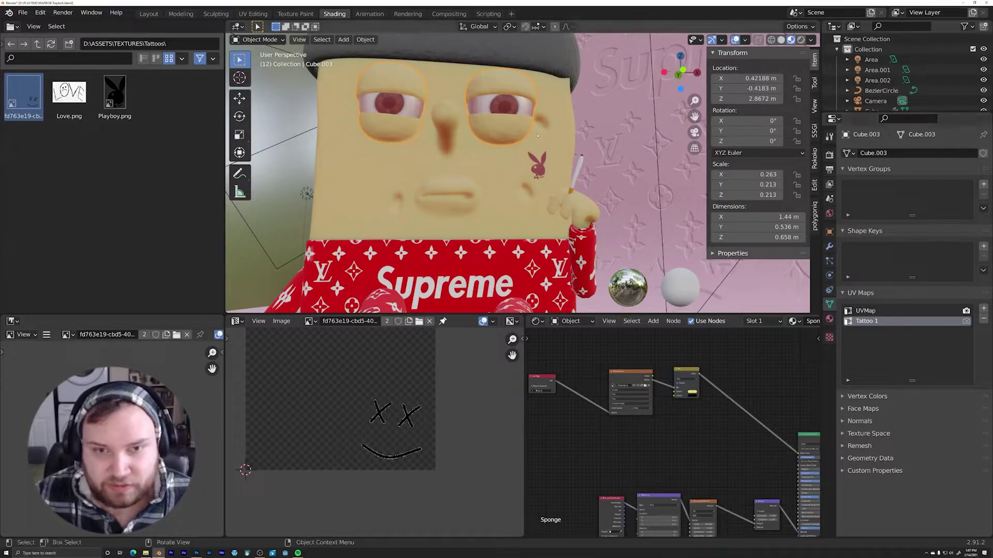
scroll(524, 148, "down", 1)
middle_click_drag(524, 148, 557, 160)
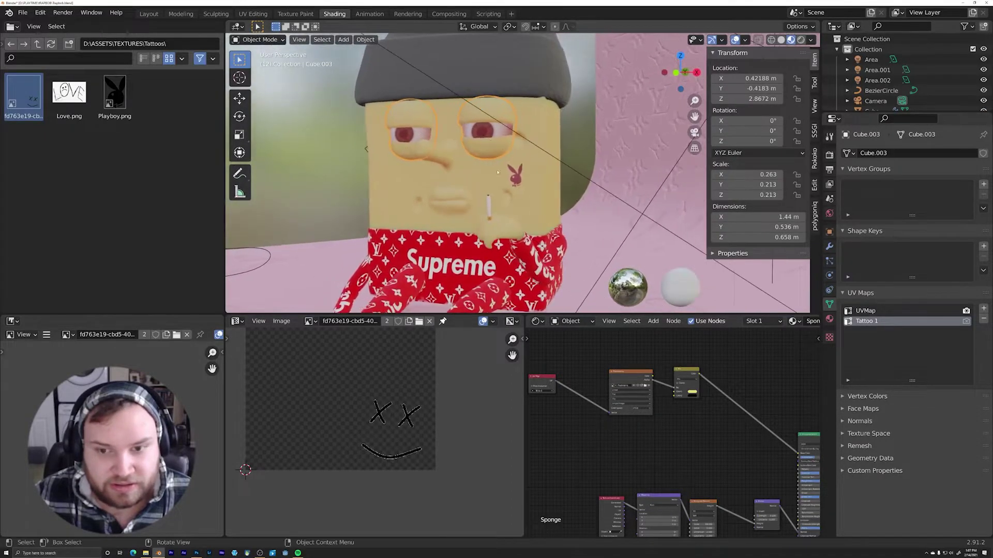
middle_click_drag(729, 401, 682, 401)
scroll(679, 403, "up", 3)
middle_click_drag(693, 368, 719, 378)
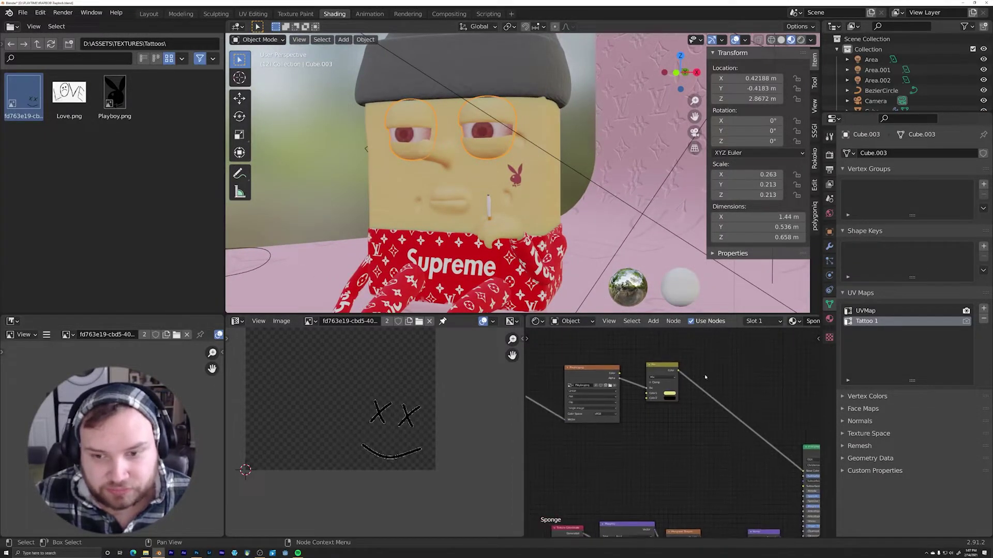
left_click(669, 369)
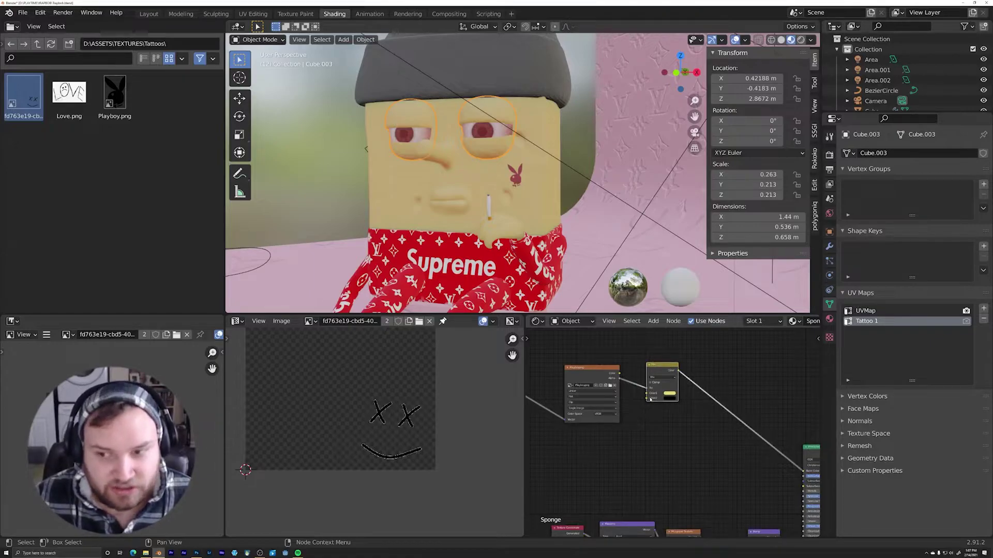
Step: Select the sponge body and add another UV map named Tattoo 2 to it
left_click(532, 206)
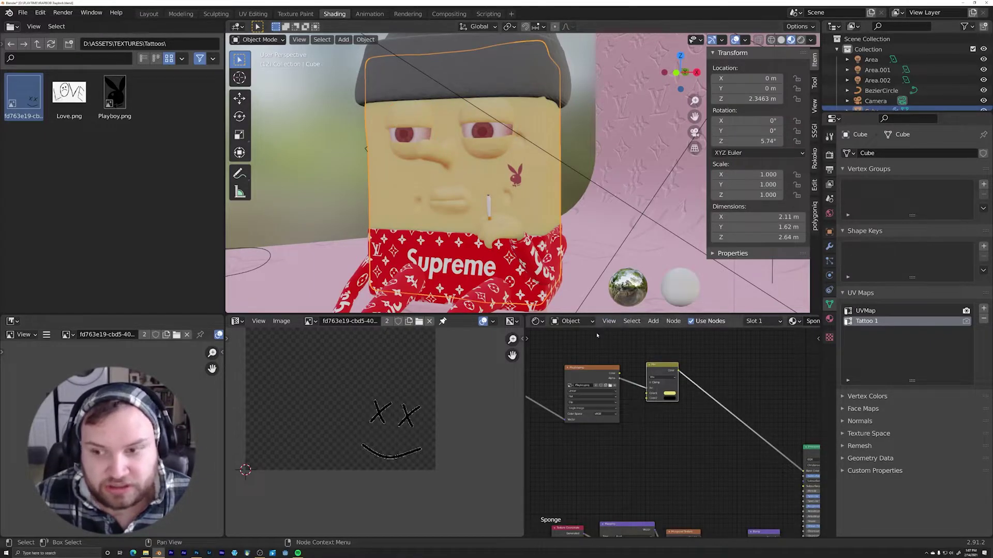
left_click(983, 309)
double_click(884, 331)
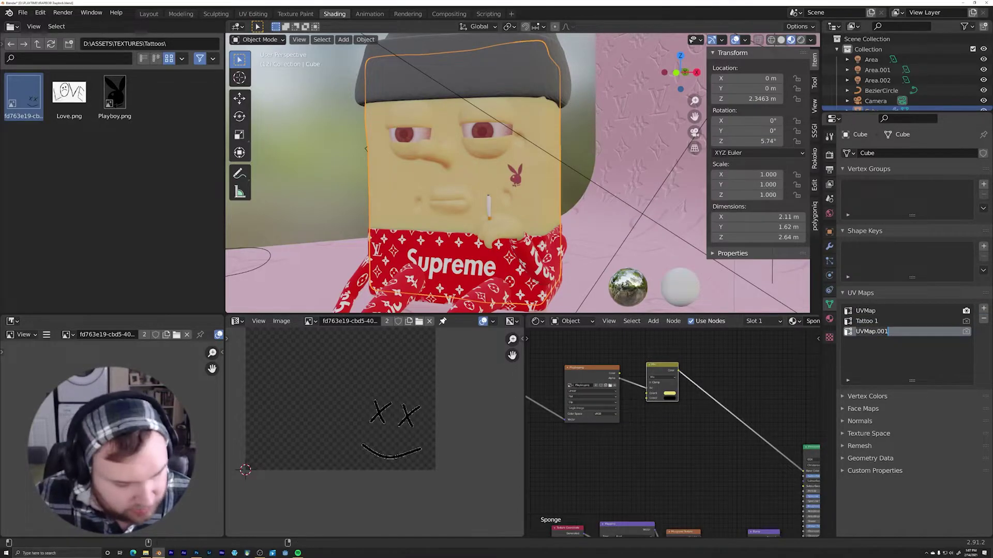
type("Tattoo 2")
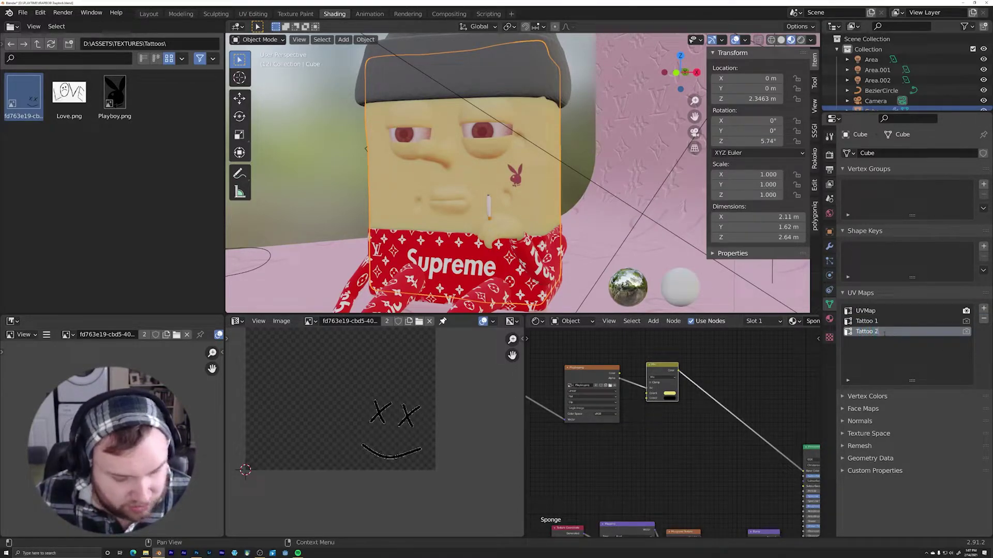
middle_click_drag(485, 164, 511, 167)
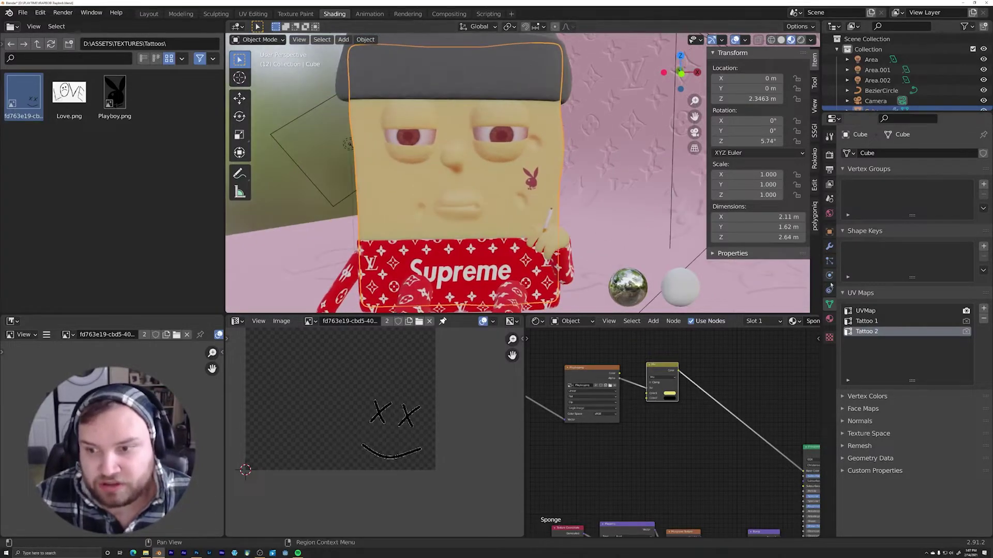
Step: Select the eyelids object and add a UV map named Tattoo 2 to it
left_click(418, 119)
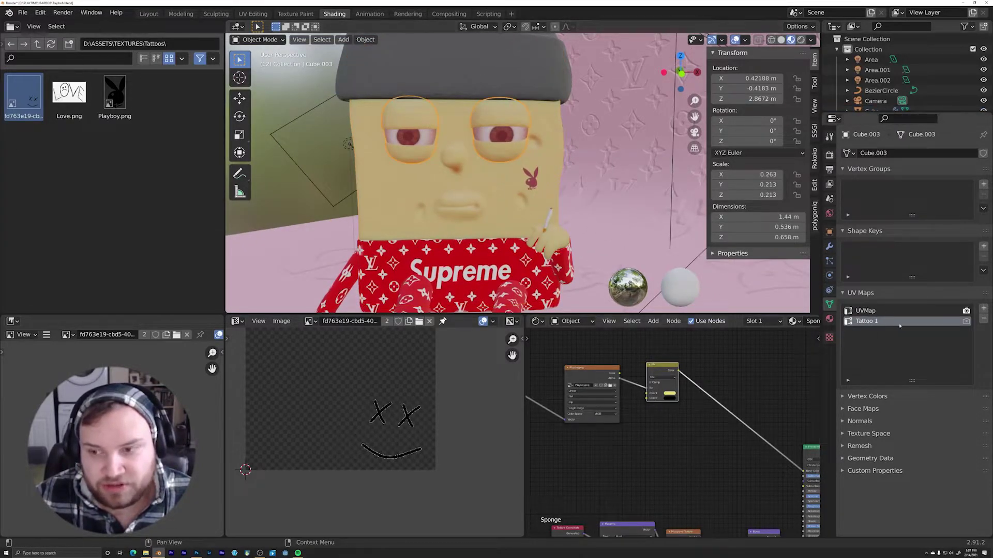
middle_click_drag(472, 180, 517, 178)
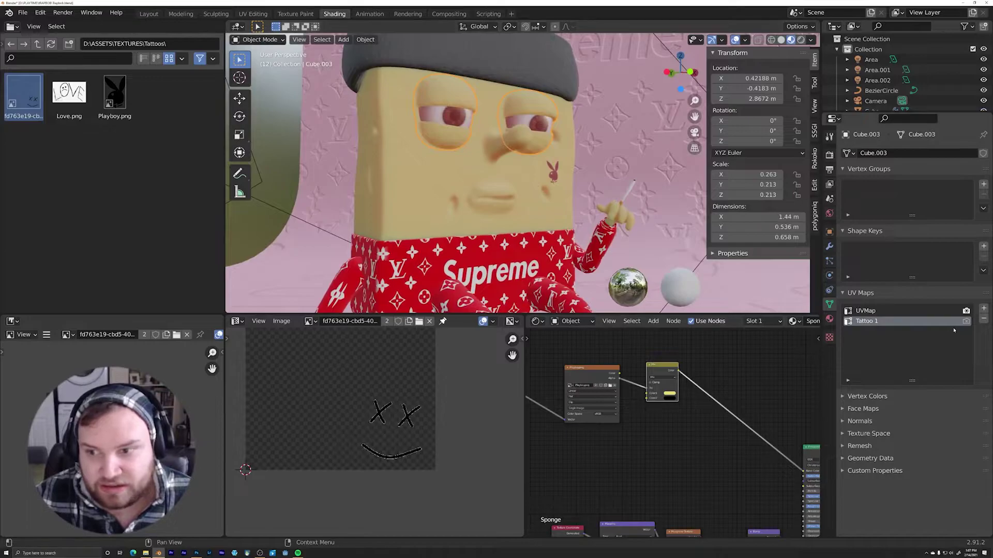
left_click(984, 308)
double_click(872, 331)
type("Tattoo 2")
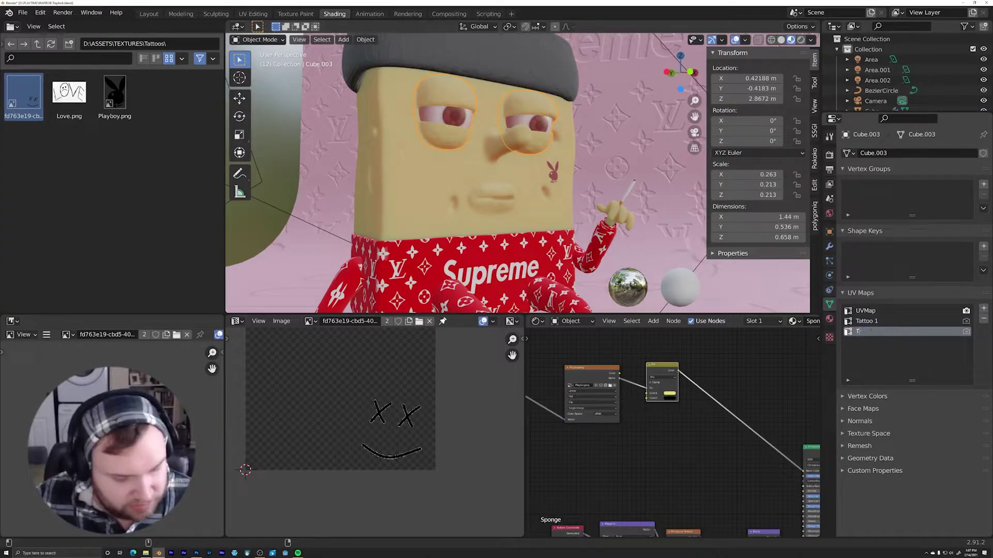
key("Return")
Step: Select the hand holding the cigarette and add a UV map named Tattoo 2 to it
left_click(618, 215)
left_click(983, 308)
double_click(872, 331)
type("Tattoo 2")
key("Return")
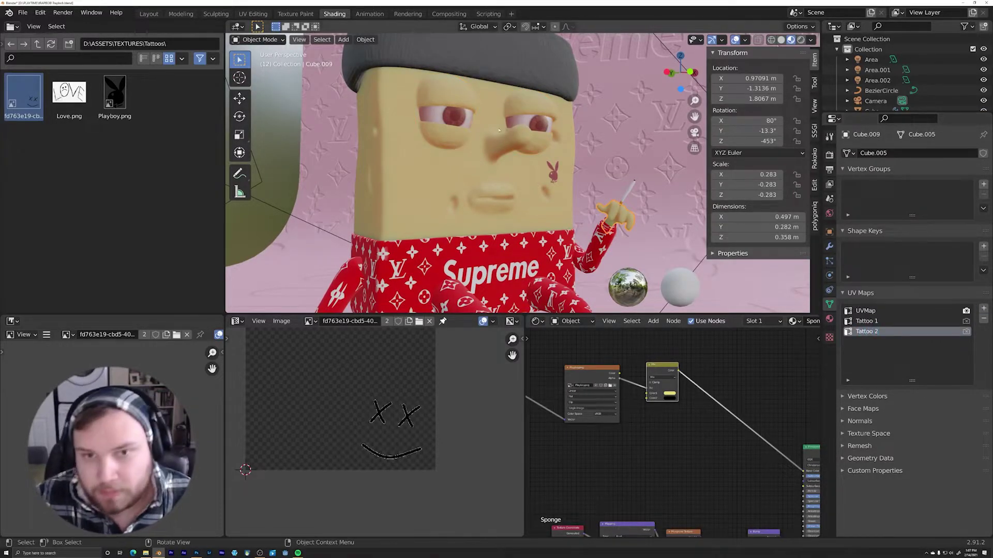
Step: Edit the hand, sponge body and eyelids together and project all their faces from an angled front view onto Tattoo 2
scroll(608, 202, "down", 2)
middle_click_drag(609, 202, 593, 202)
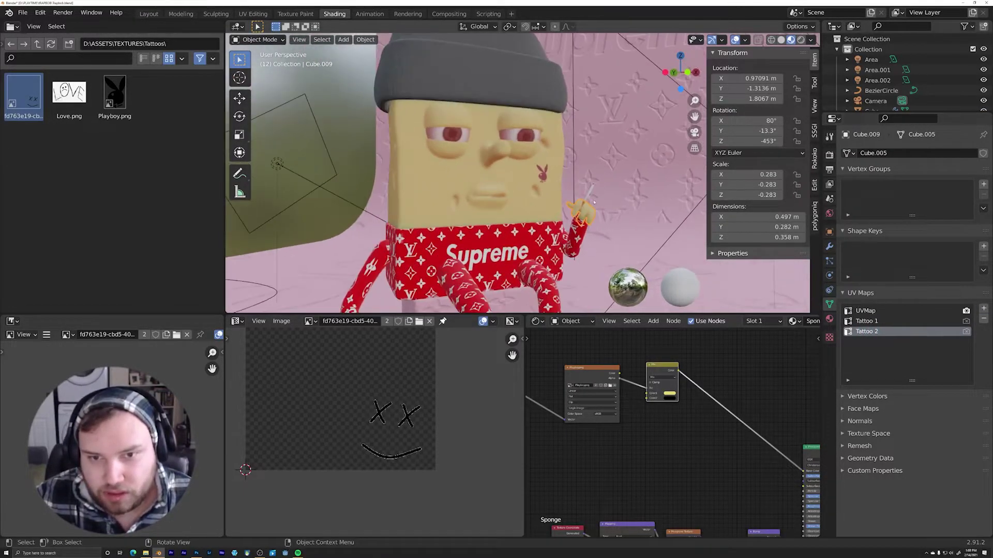
left_click(521, 187, "shift")
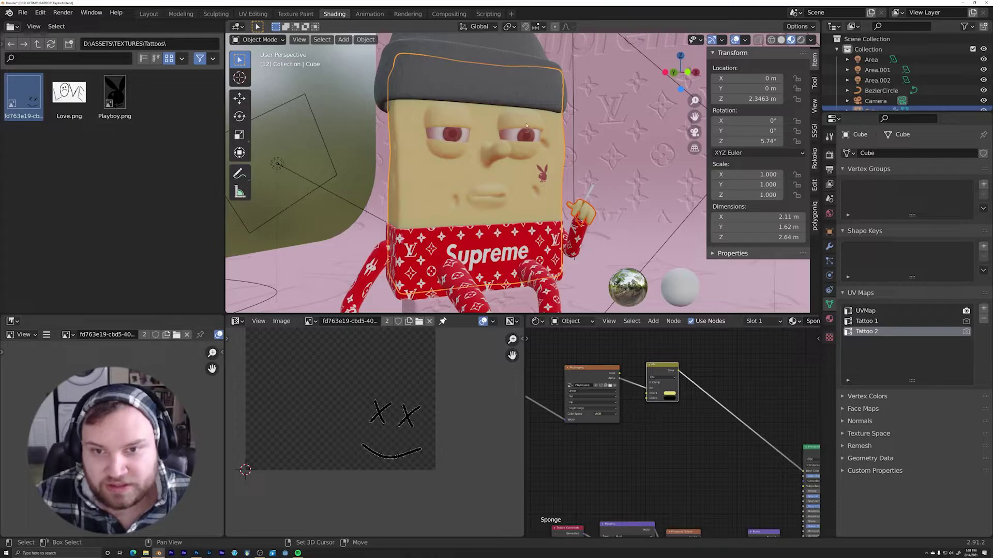
left_click(524, 119)
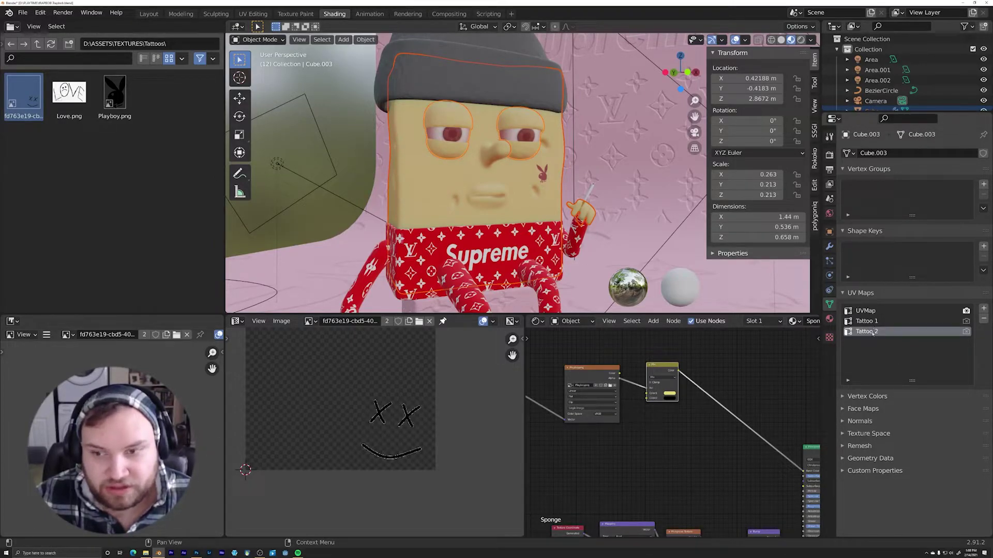
key("Tab")
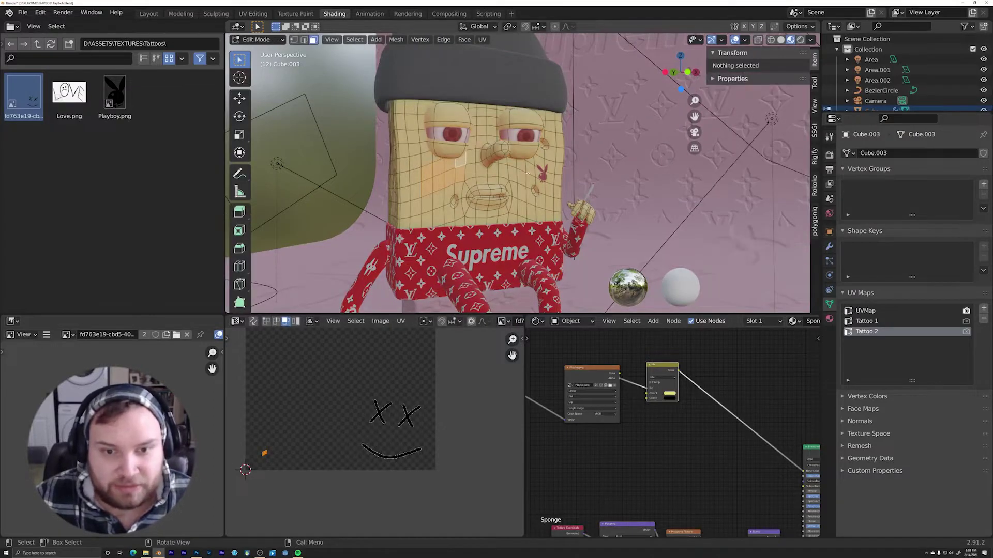
key("a")
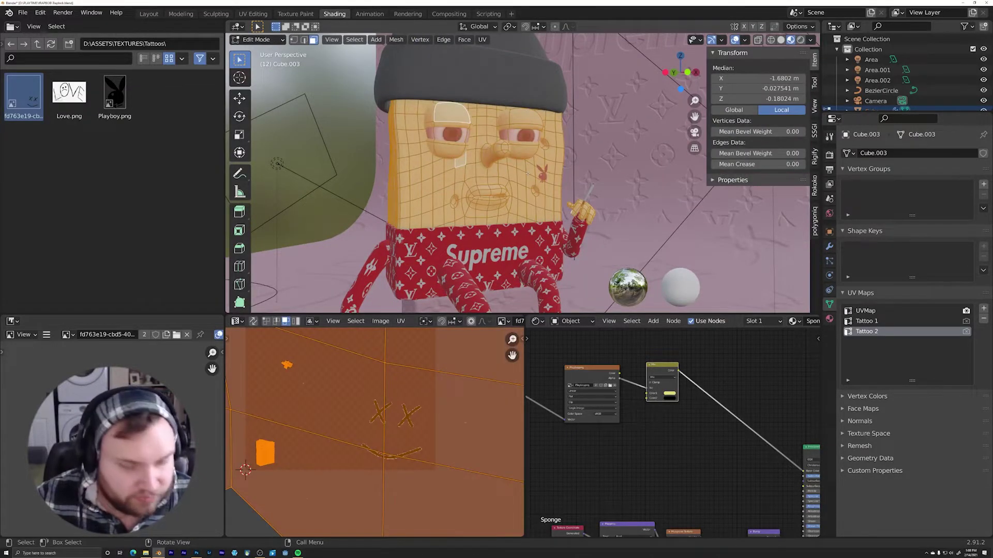
key("u")
left_click(528, 175)
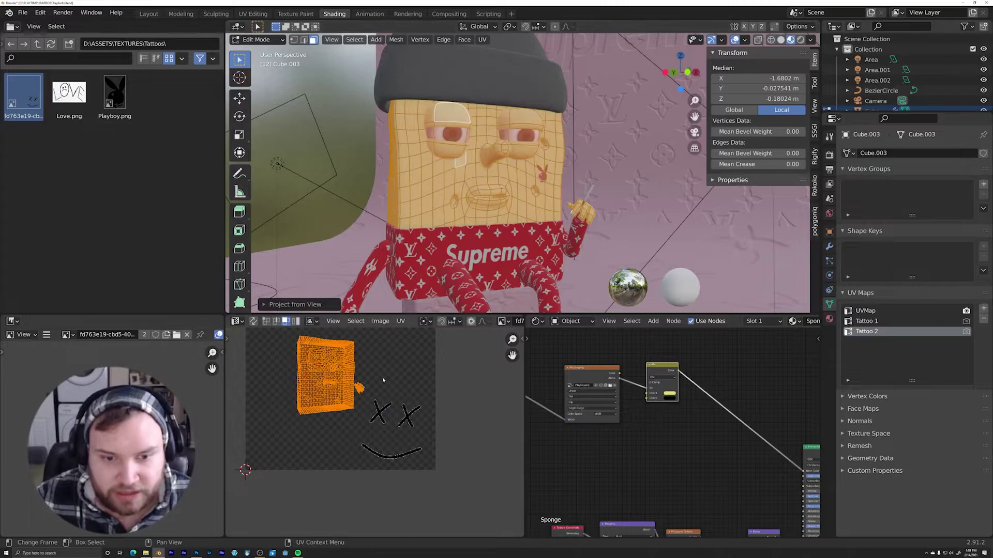
Step: Scale the combined projected UVs down to about half their size
middle_click_drag(383, 377, 418, 395)
key("s")
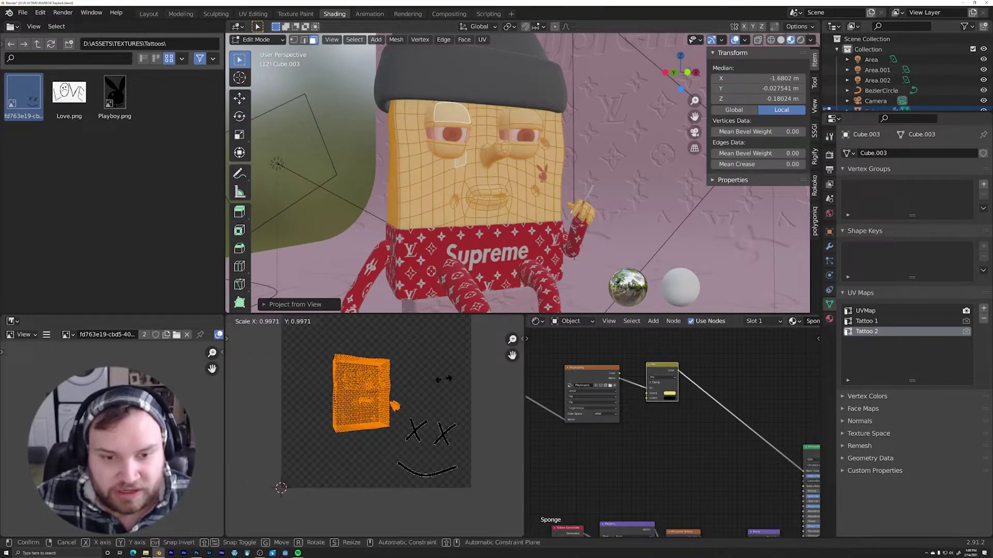
left_click(366, 382)
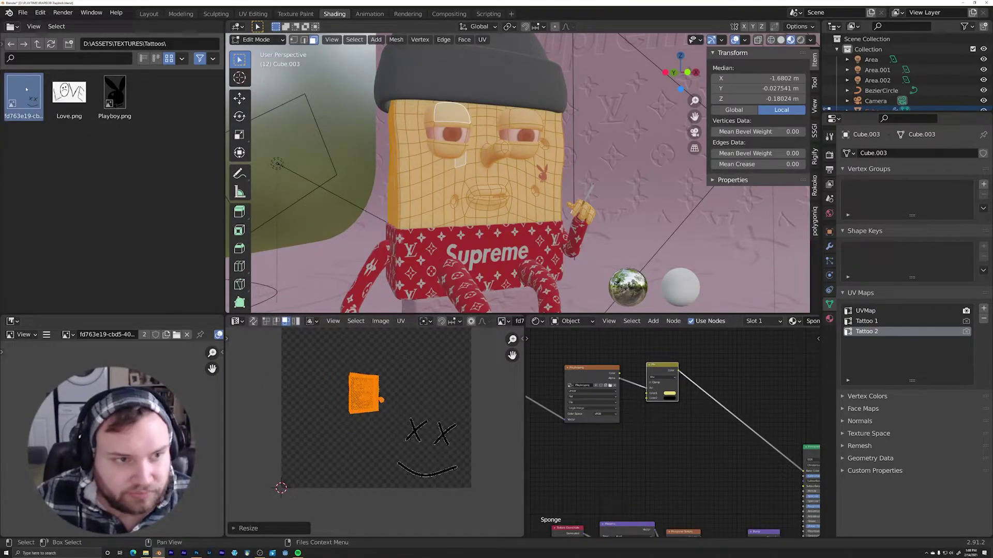
Step: Load the smiley image into the UV editor again and move the UVs slightly within the transparent area clear of the drawing
left_click_drag(25, 91, 411, 389)
scroll(411, 389, "down", 3)
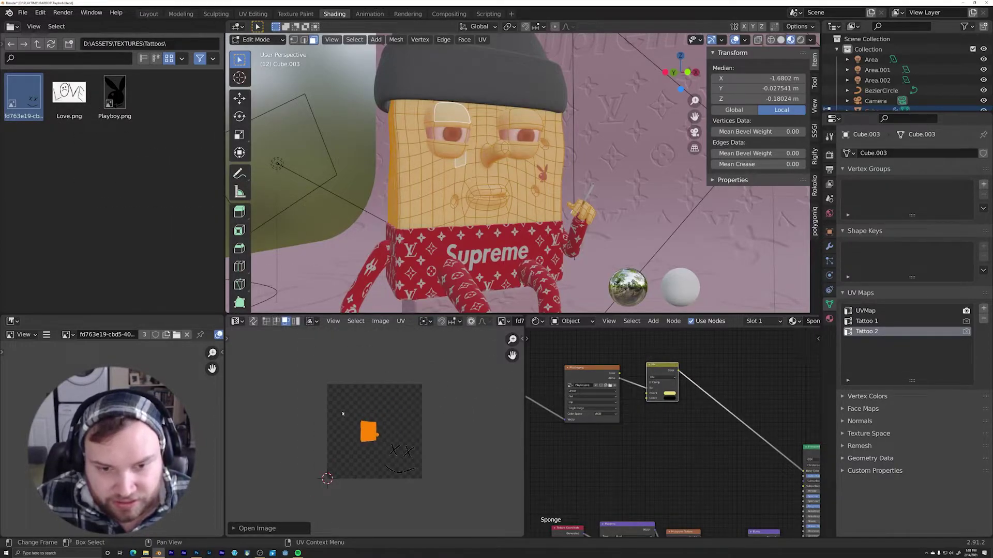
scroll(375, 421, "up", 3)
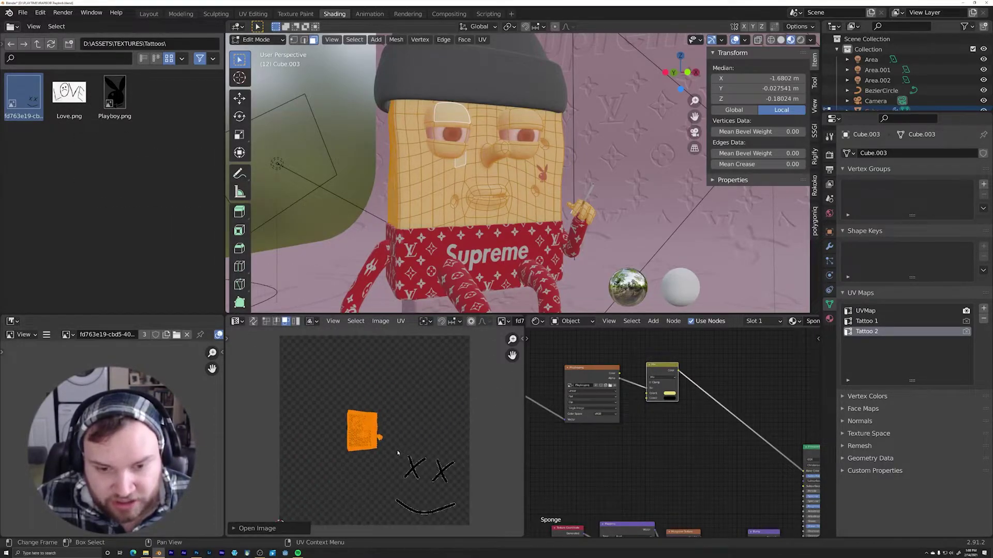
scroll(397, 453, "up", 1)
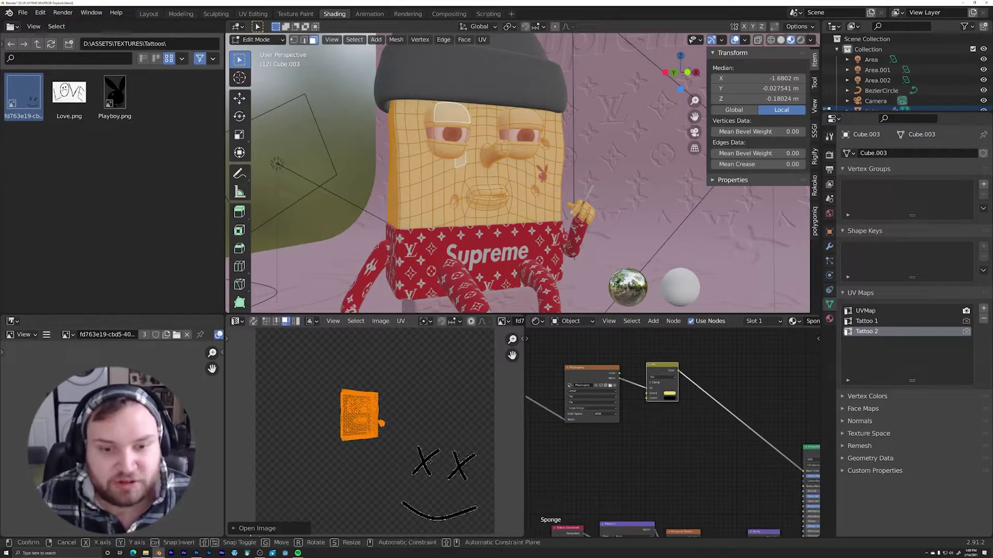
key("g")
left_click(457, 481)
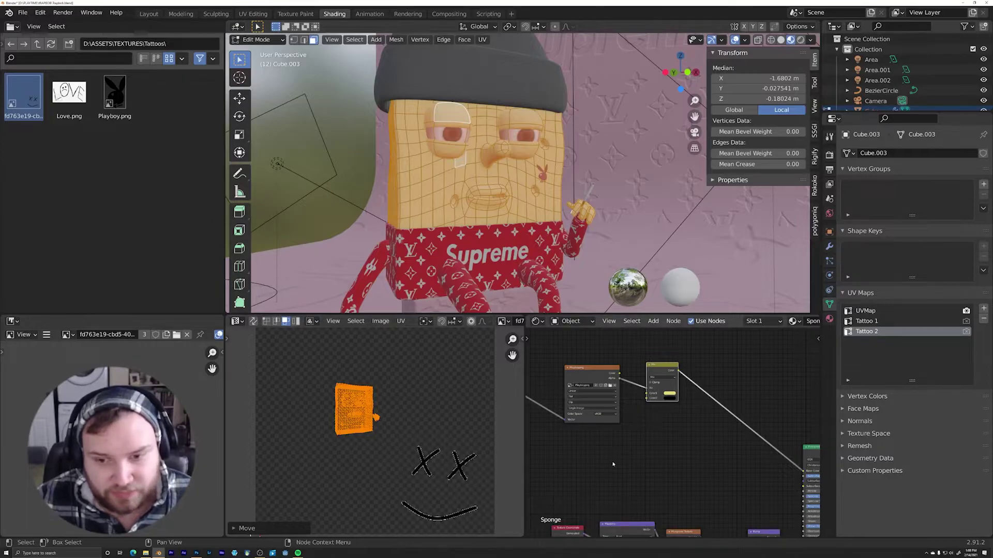
Step: Duplicate the Mix node of the Playboy tattoo and place the copy just below the original
middle_click_drag(611, 463, 671, 466)
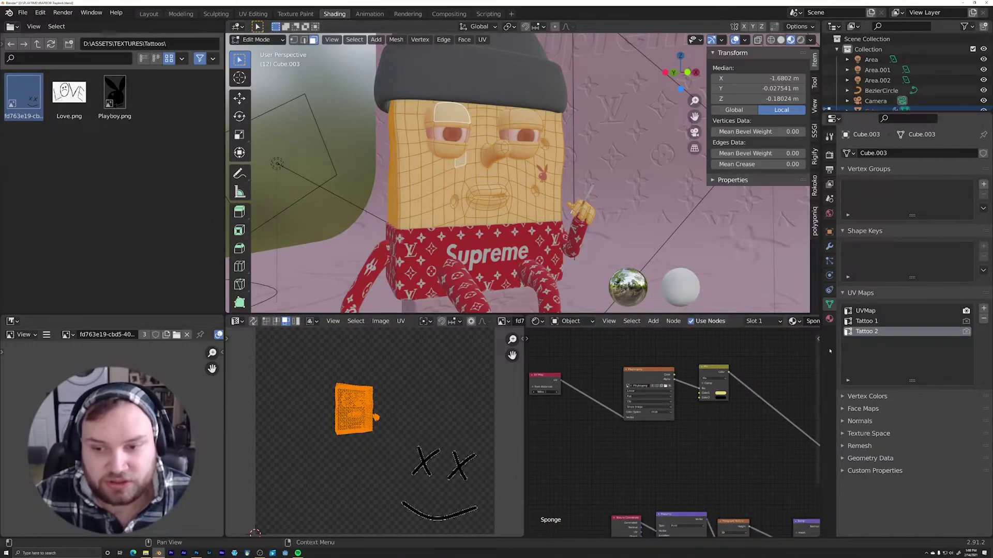
middle_click_drag(744, 435, 684, 433)
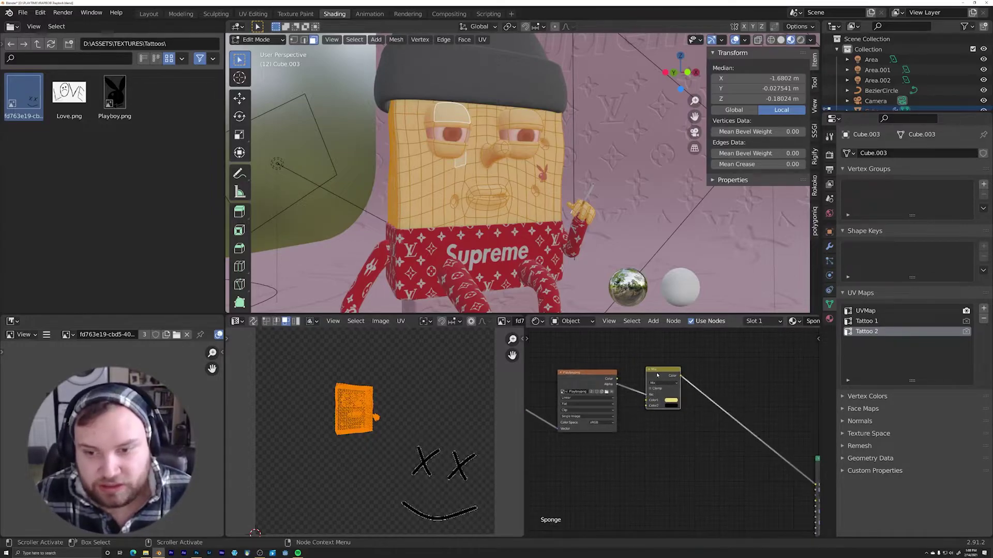
middle_click_drag(656, 372, 647, 396)
scroll(634, 422, "up", 2)
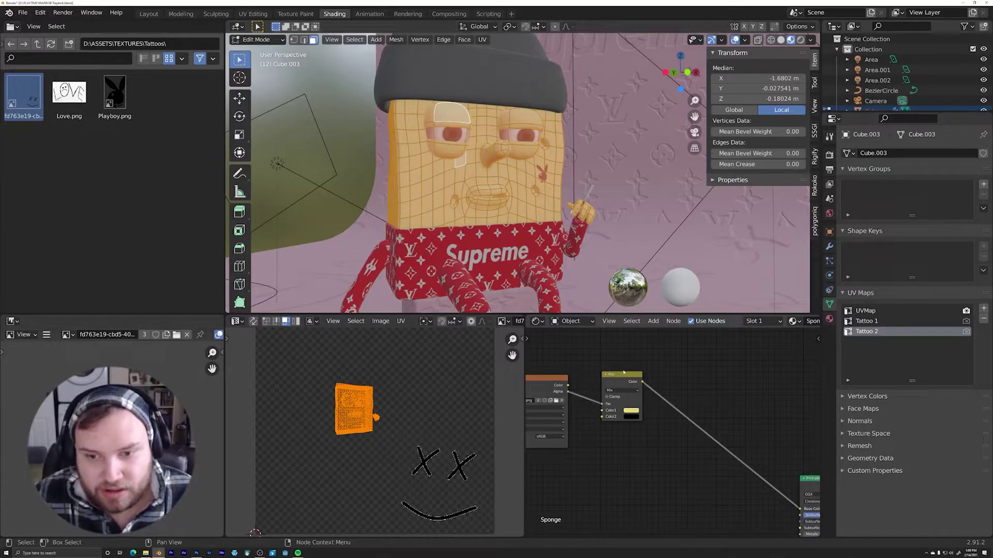
left_click(630, 384)
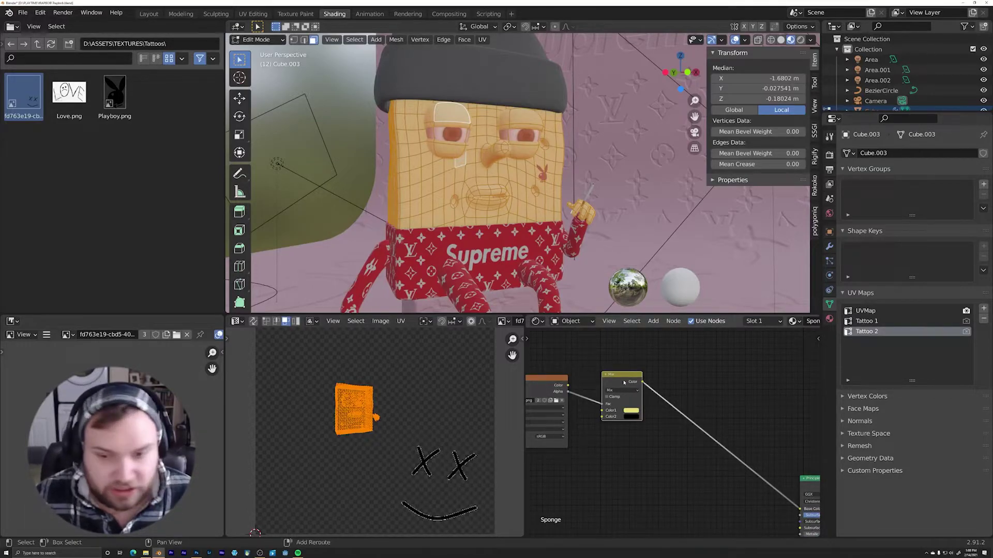
key("shift+d")
left_click(659, 447)
middle_click_drag(661, 447, 650, 412)
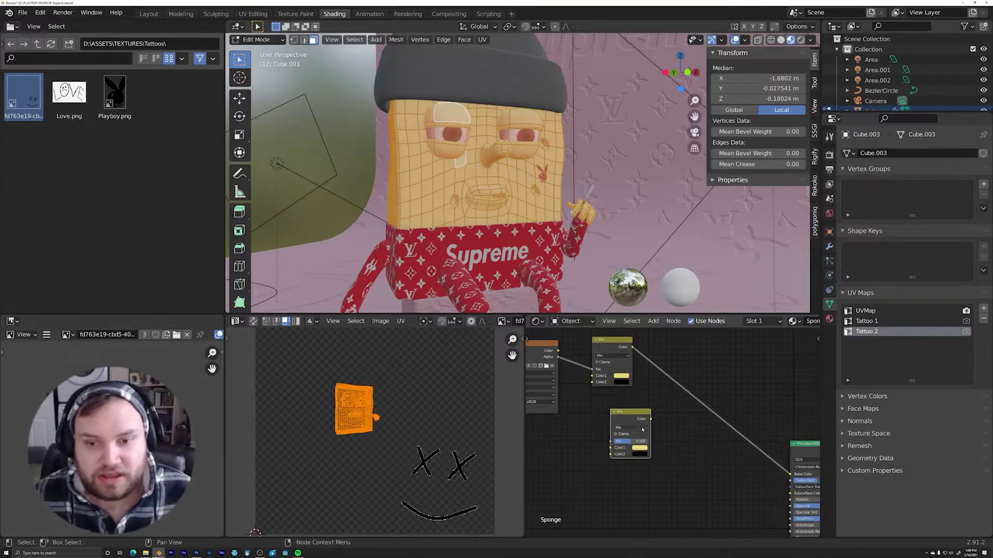
Step: Link the first Mix node's Color output to the Color1 input of the duplicated Mix node and tidy their placement
left_click(614, 342)
left_click_drag(614, 342, 616, 345)
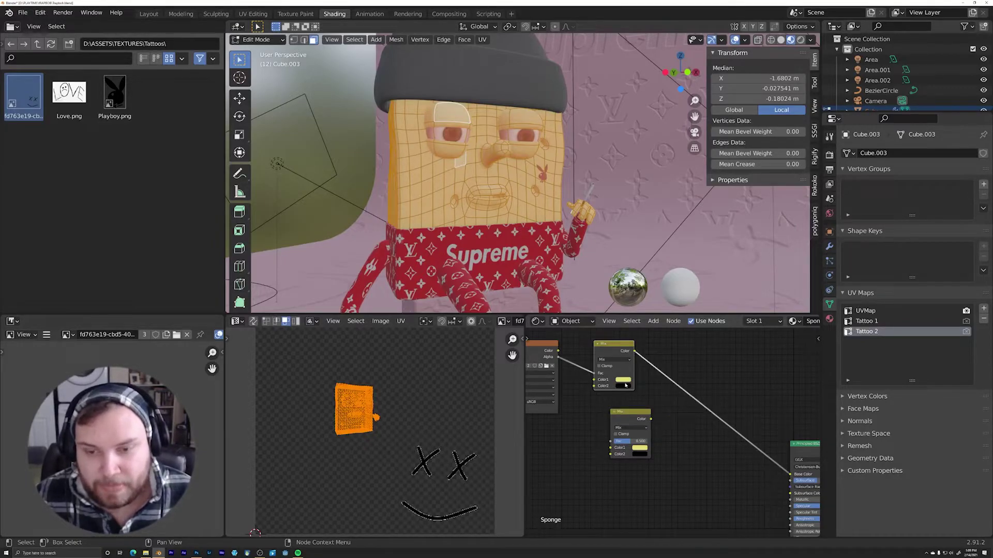
left_click_drag(627, 415, 636, 417)
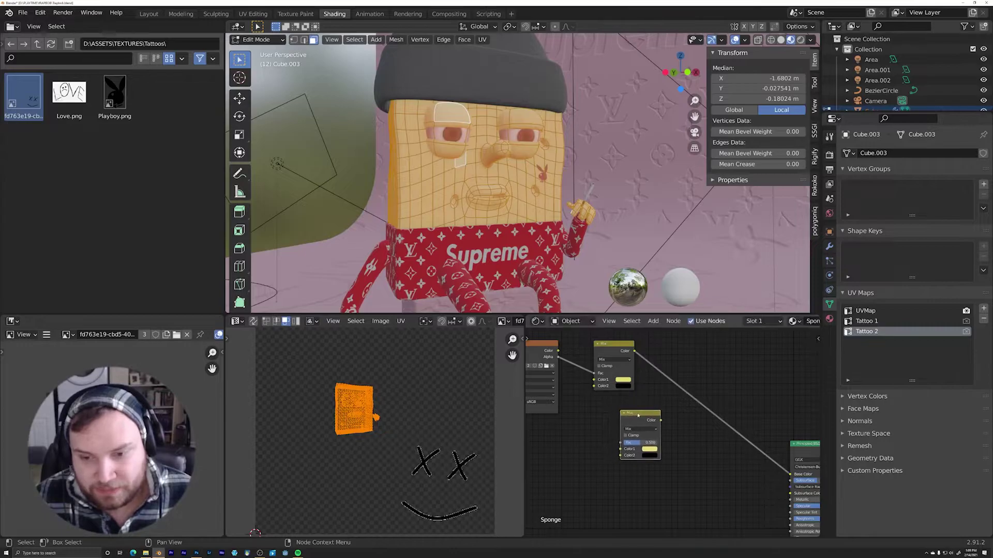
middle_click_drag(641, 429, 653, 422)
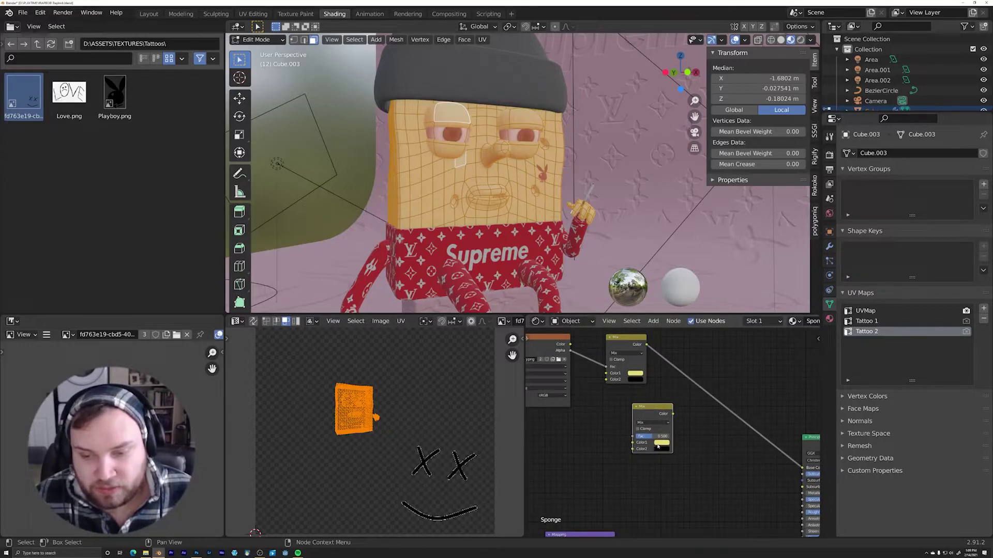
left_click_drag(653, 412, 658, 413)
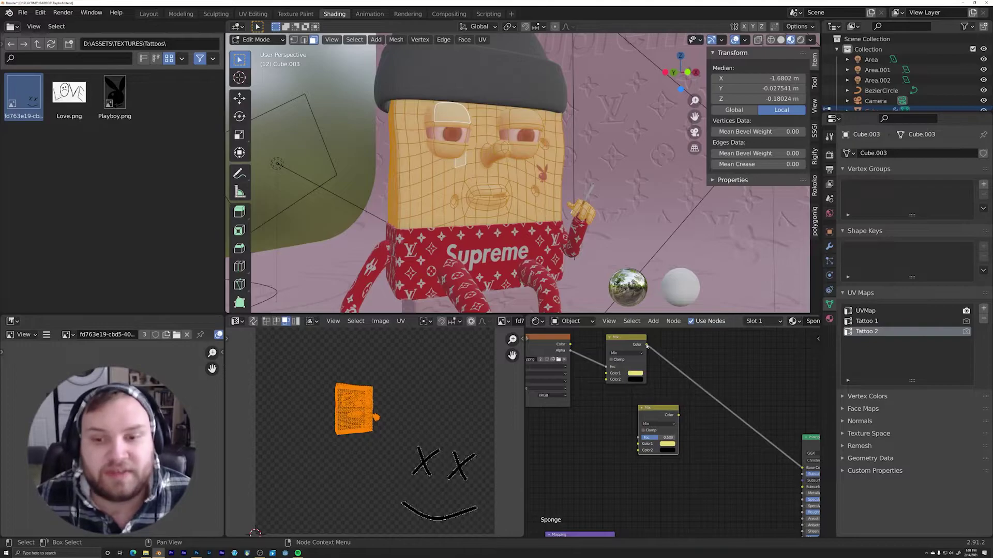
left_click_drag(646, 345, 638, 445)
middle_click_drag(588, 445, 657, 438)
scroll(653, 428, "down", 3)
left_click_drag(712, 409, 720, 415)
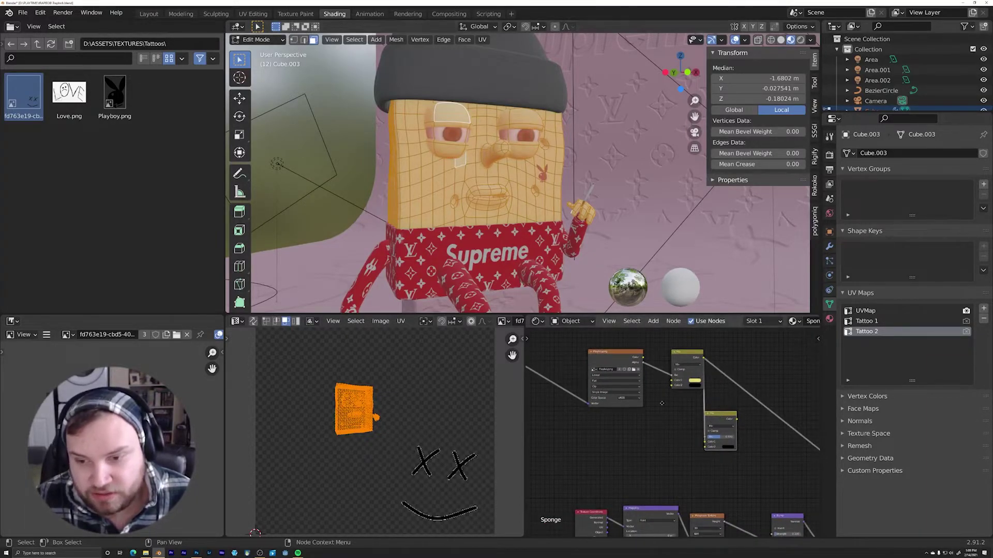
Step: Duplicate the Playboy image texture together with its UV Map node and place the linked pair below the originals
scroll(658, 417, "up", 4)
middle_click_drag(725, 450, 650, 438)
scroll(626, 412, "down", 2)
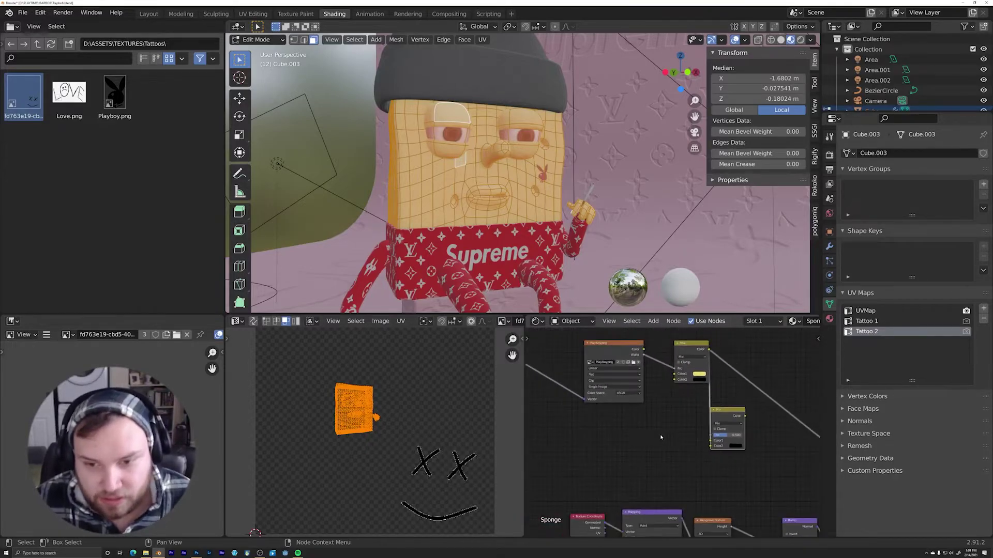
middle_click_drag(611, 363, 652, 364)
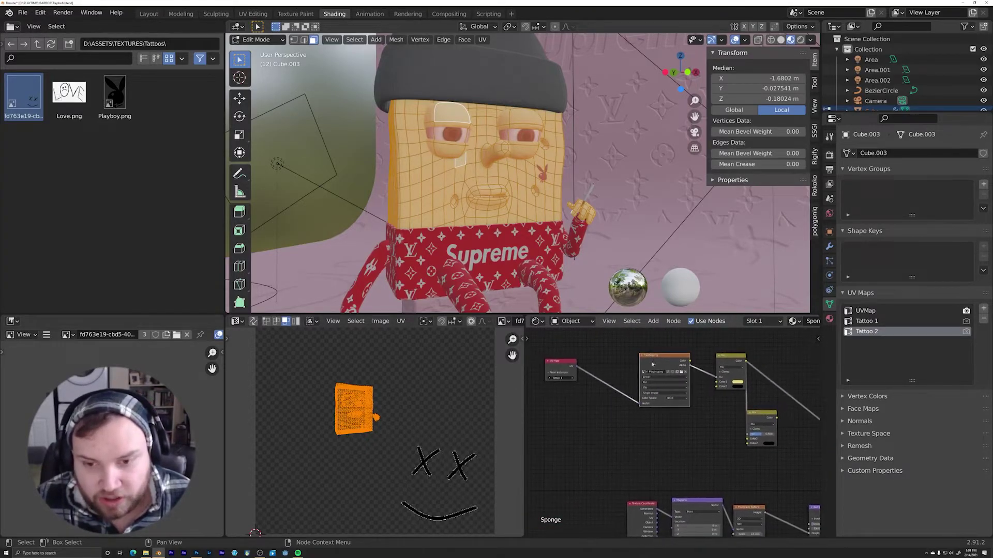
left_click_drag(559, 366, 590, 376)
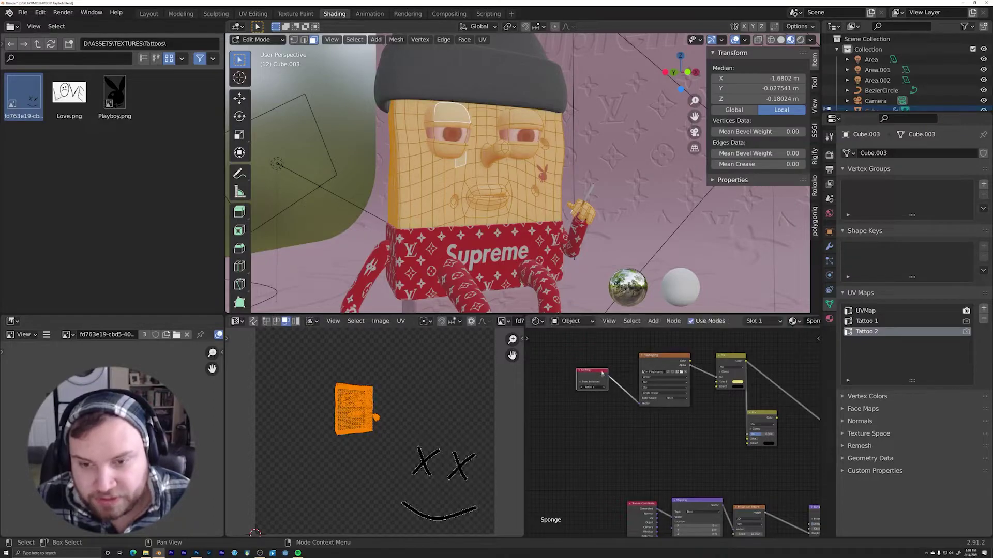
scroll(684, 381, "up", 3)
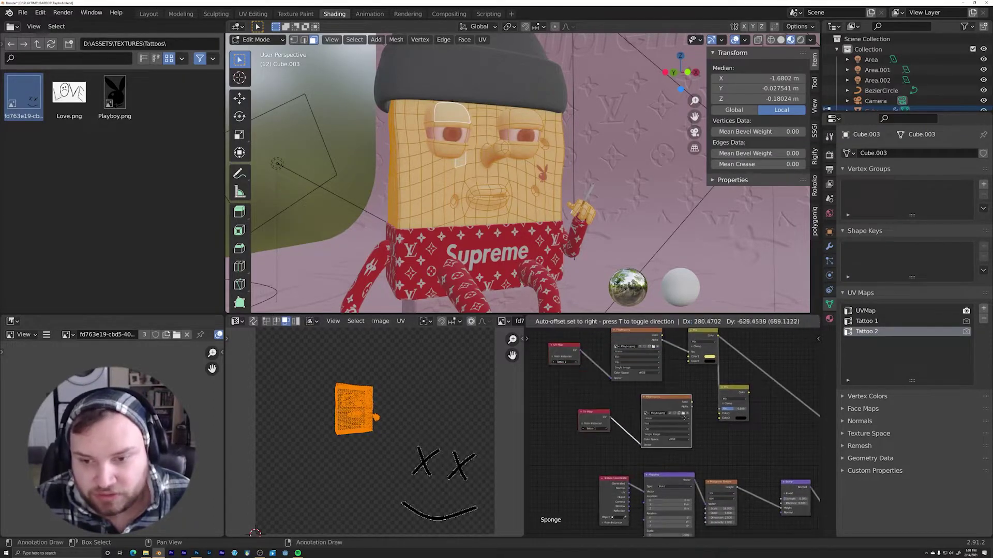
scroll(687, 417, "up", 2)
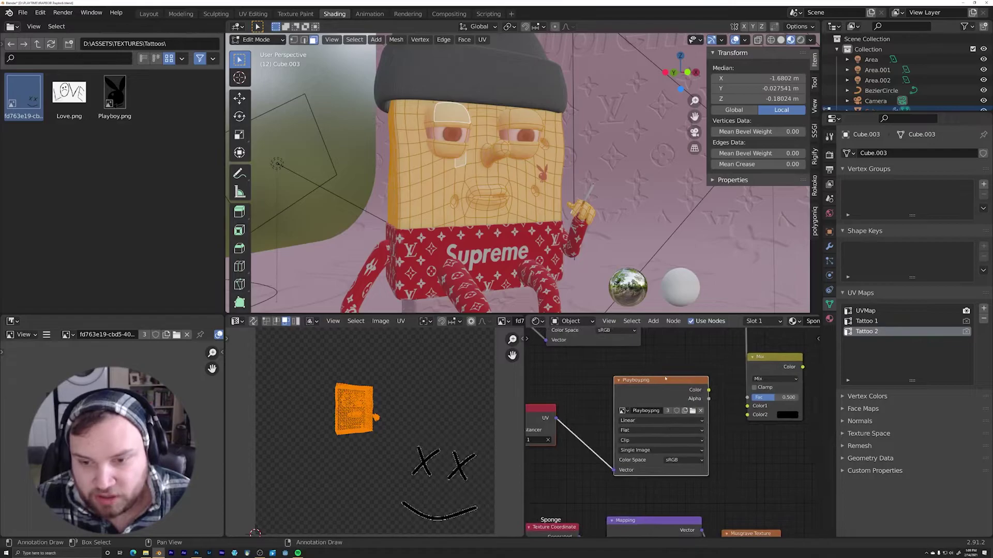
Step: Add the smiley image from the Tattoos folder to the Sponge material as a new image texture node beside the duplicated Playboy texture
left_click(643, 389)
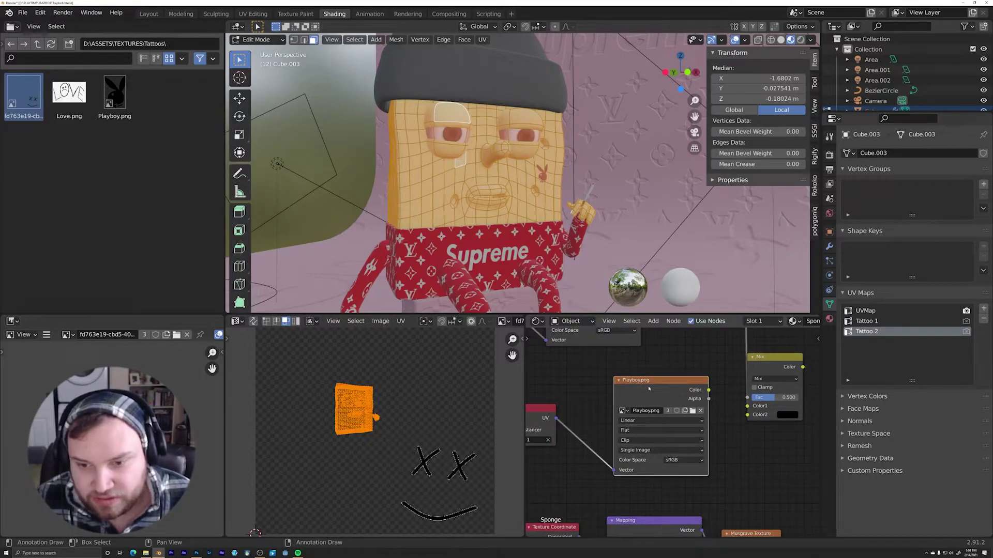
left_click(627, 414)
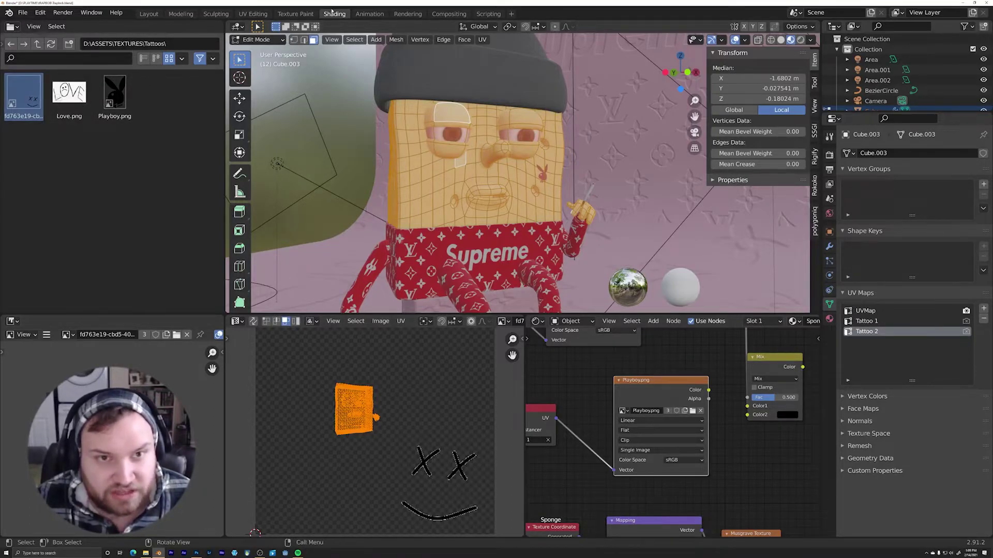
left_click_drag(52, 116, 642, 392)
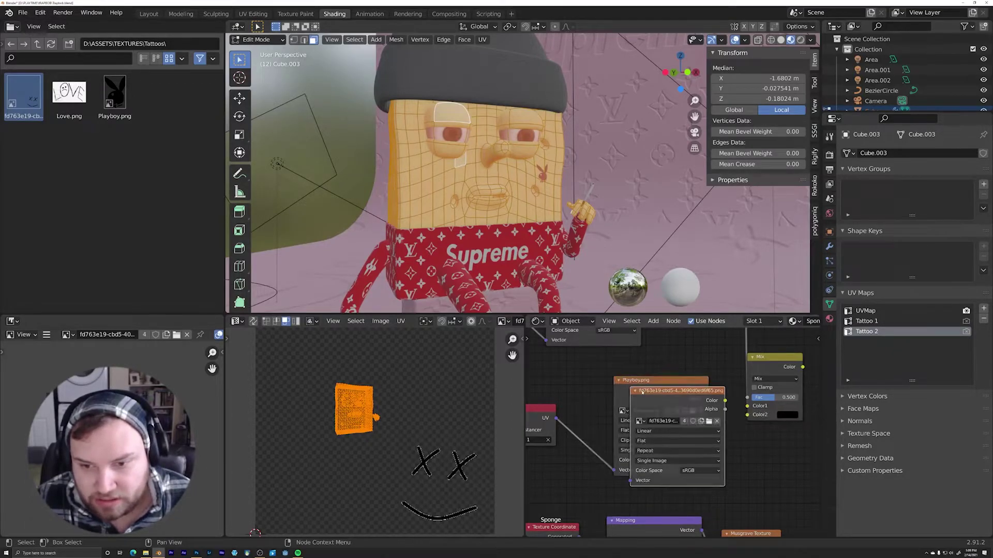
Step: Delete the duplicated Playboy texture node and link its UV Map node to the smiley texture's Vector input
scroll(655, 401, "down", 2)
middle_click_drag(656, 401, 629, 389)
left_click_drag(616, 376, 588, 372)
middle_click_drag(589, 388, 612, 389)
scroll(643, 398, "down", 2)
scroll(642, 394, "up", 2)
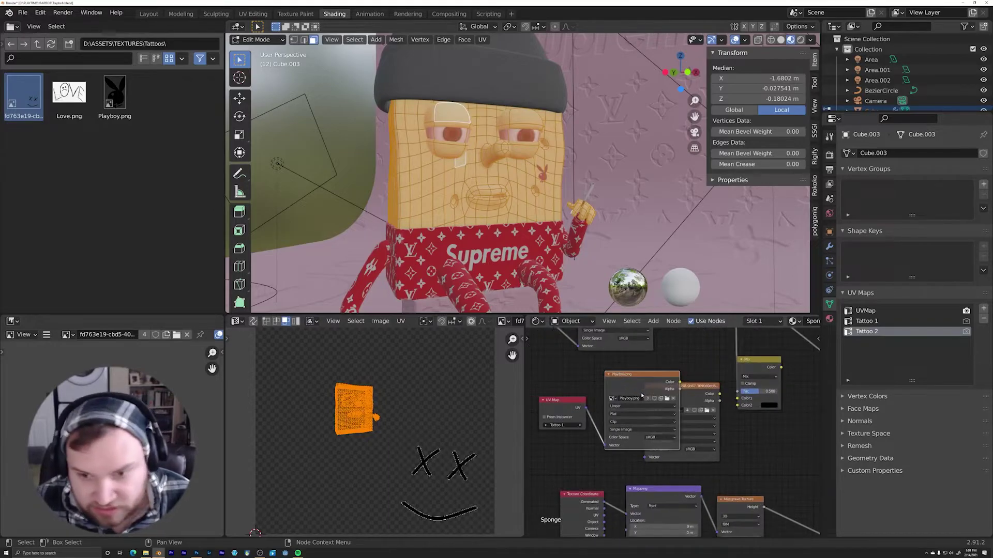
key("x")
left_click_drag(585, 409, 645, 457)
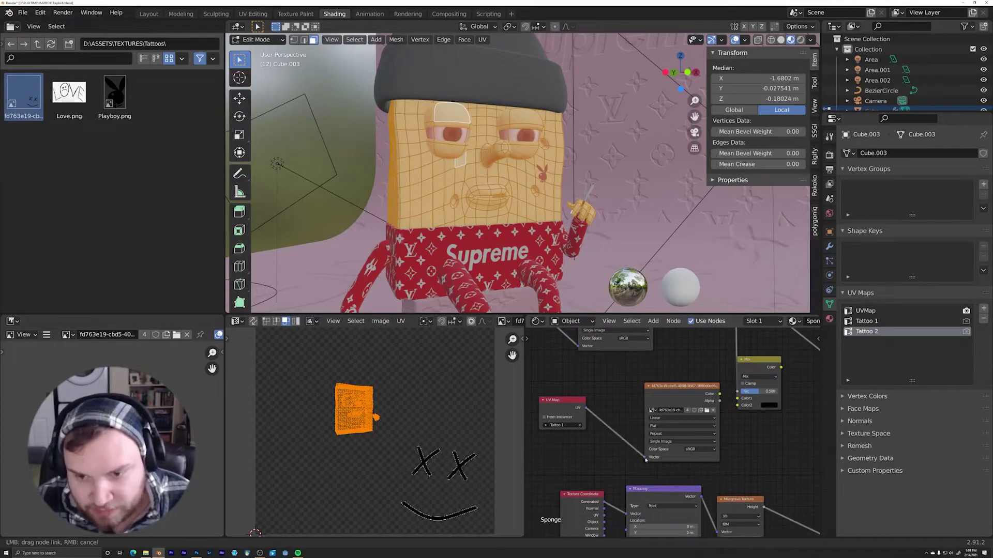
Step: Set the smiley texture's extension mode to Clip and shift the node slightly away from the second Mix node
scroll(672, 460, "up", 1)
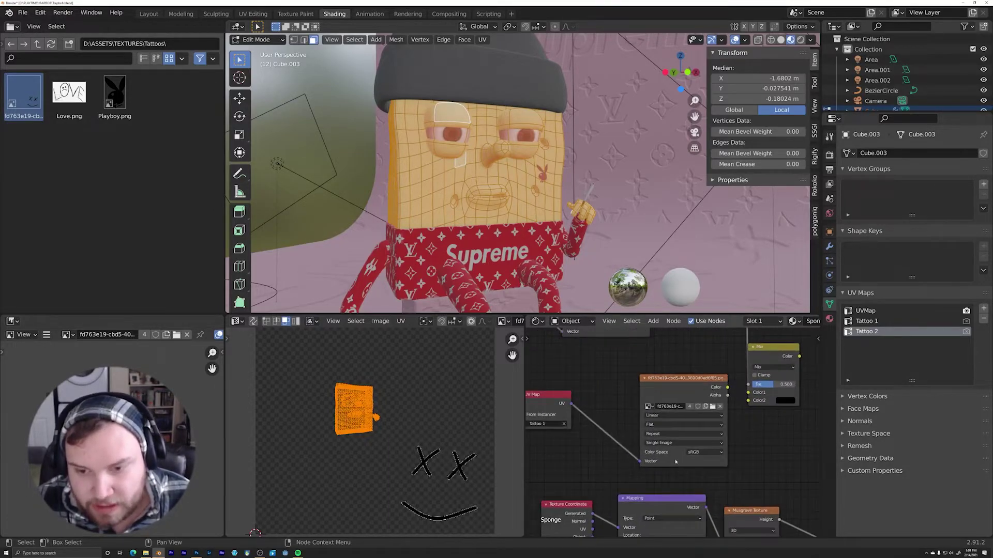
left_click(665, 435)
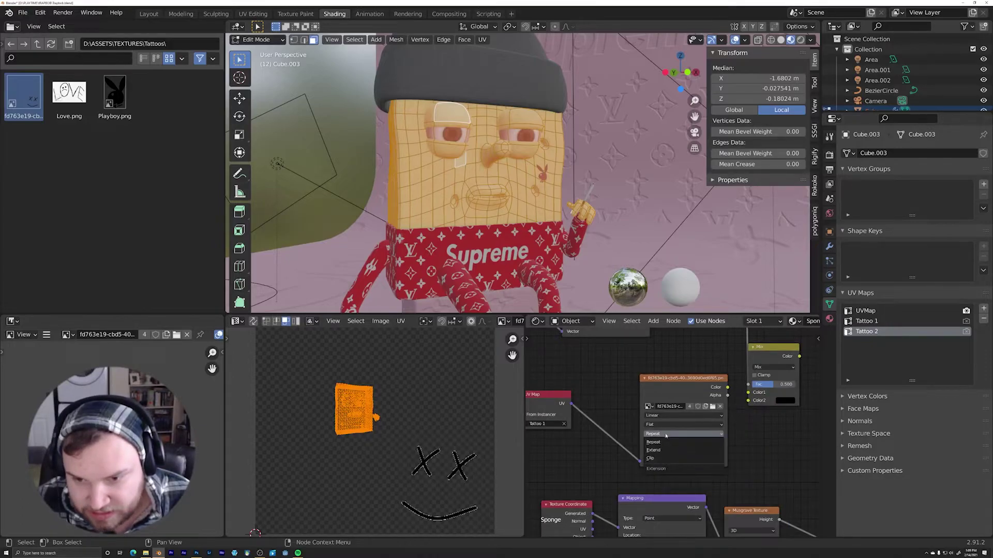
left_click(665, 460)
left_click_drag(681, 388, 662, 386)
middle_click_drag(663, 387, 603, 405)
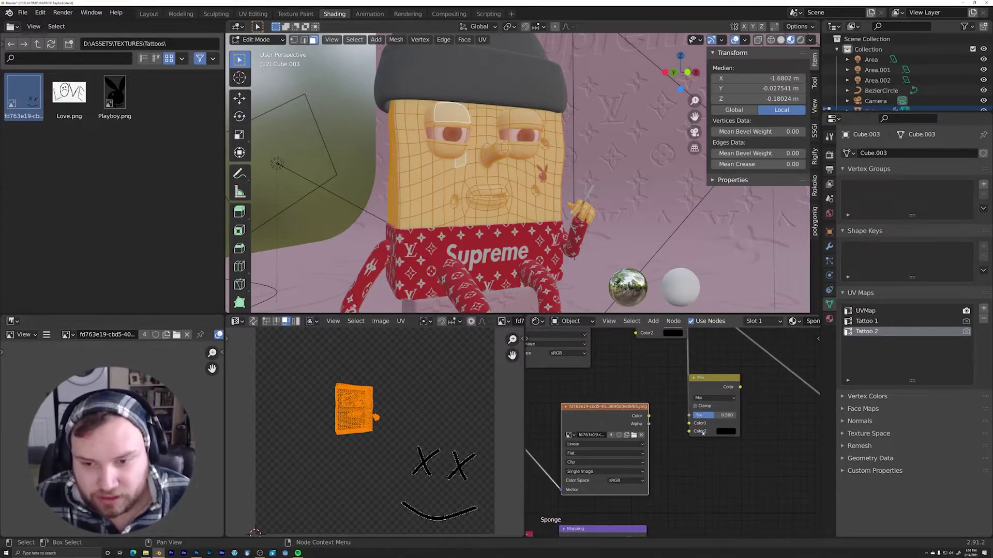
Step: Link the smiley texture's Alpha to the second Mix node's Fac and that Mix node's Color to the Principled BSDF Base Color
middle_click_drag(637, 440, 663, 444)
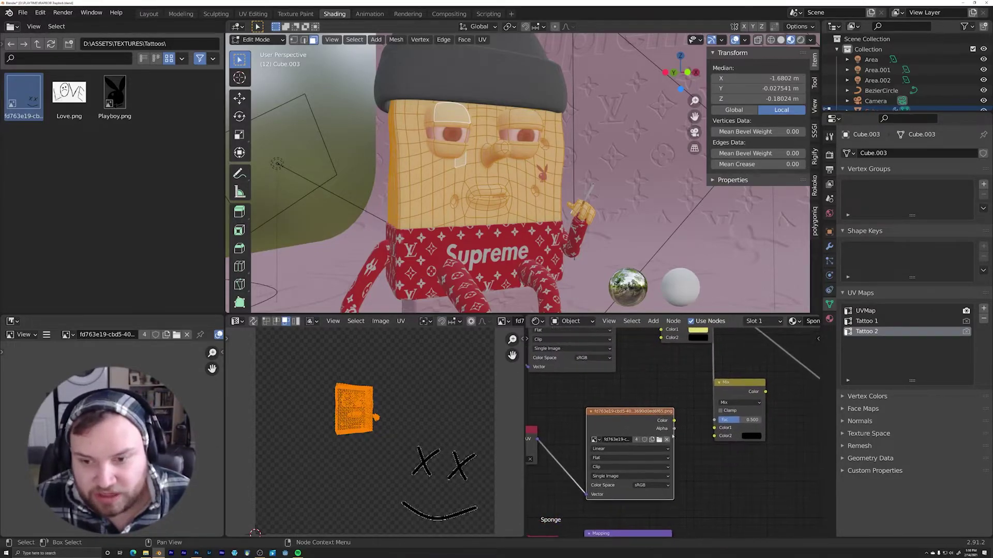
left_click_drag(674, 429, 713, 421)
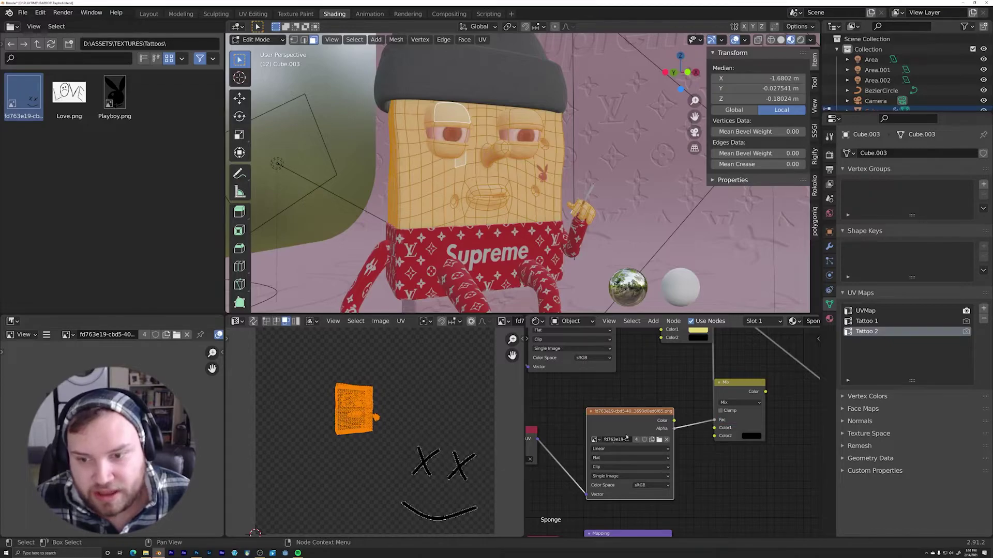
scroll(672, 435, "down", 1)
middle_click_drag(732, 429, 645, 440)
middle_click_drag(684, 412, 655, 395)
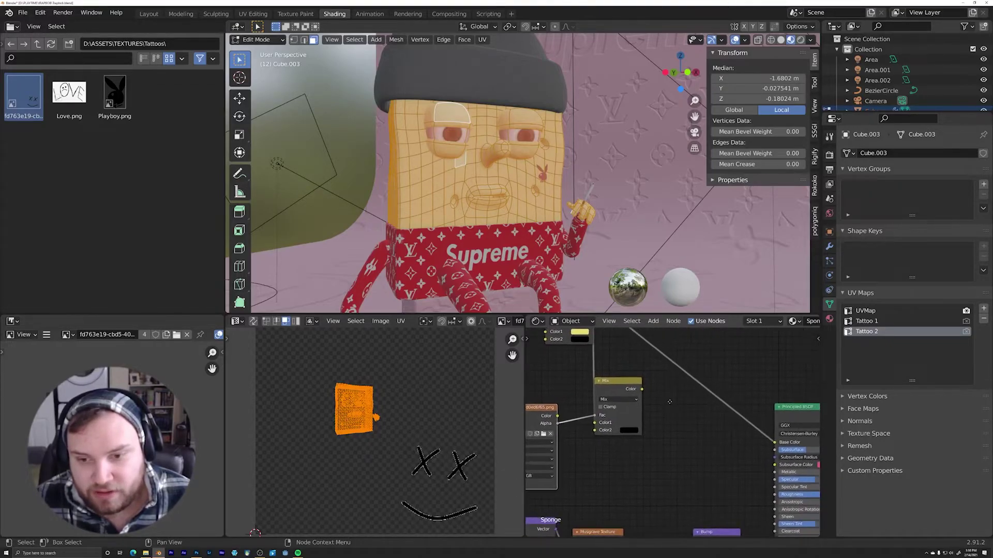
scroll(655, 395, "down", 1)
mouse_move(629, 388)
left_mouse_down()
mouse_move(646, 385)
mouse_move(771, 443)
left_mouse_up()
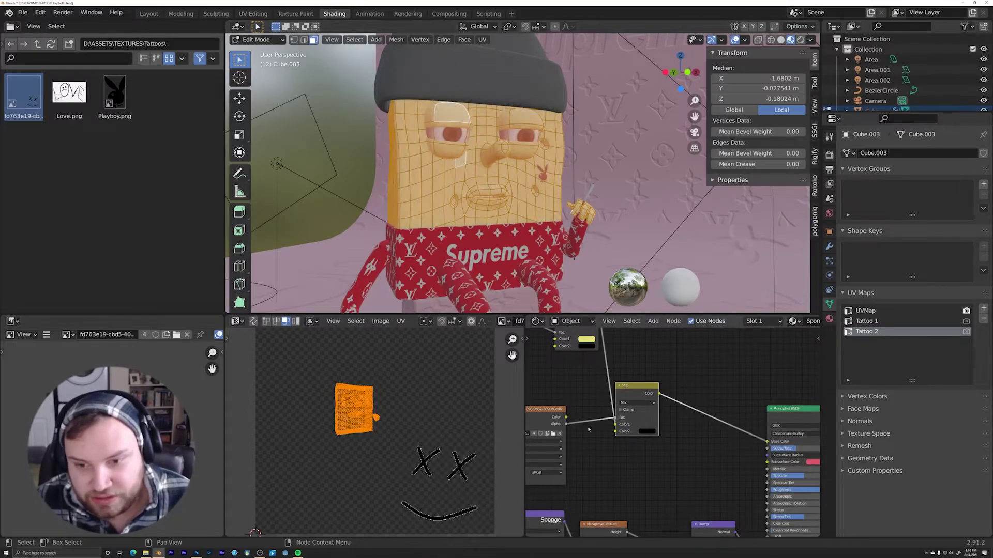
Step: Set the UV Map node feeding the smiley texture to Tattoo 2
middle_click_drag(549, 341, 599, 341)
middle_click_drag(394, 427, 433, 427)
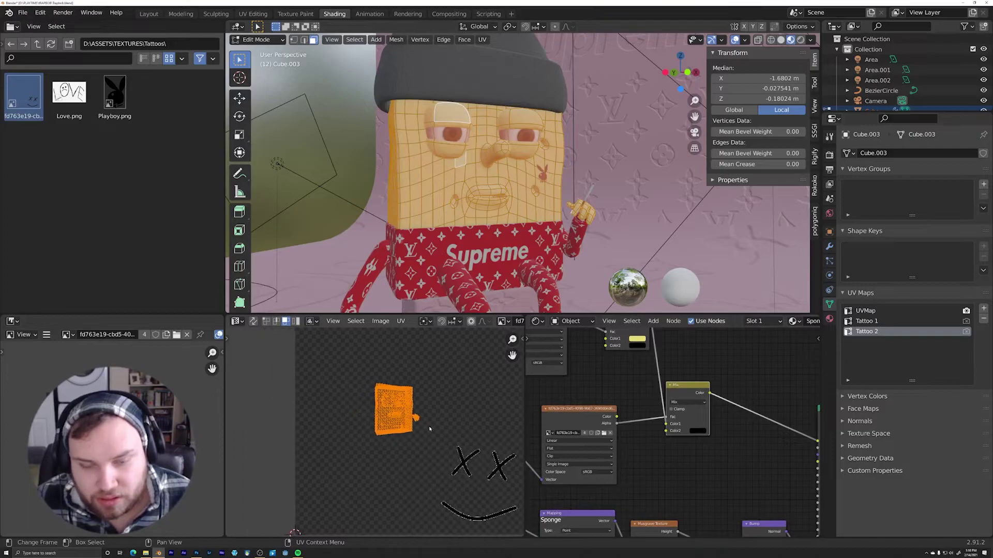
scroll(561, 200, "up", 3)
middle_click_drag(561, 201, 541, 211)
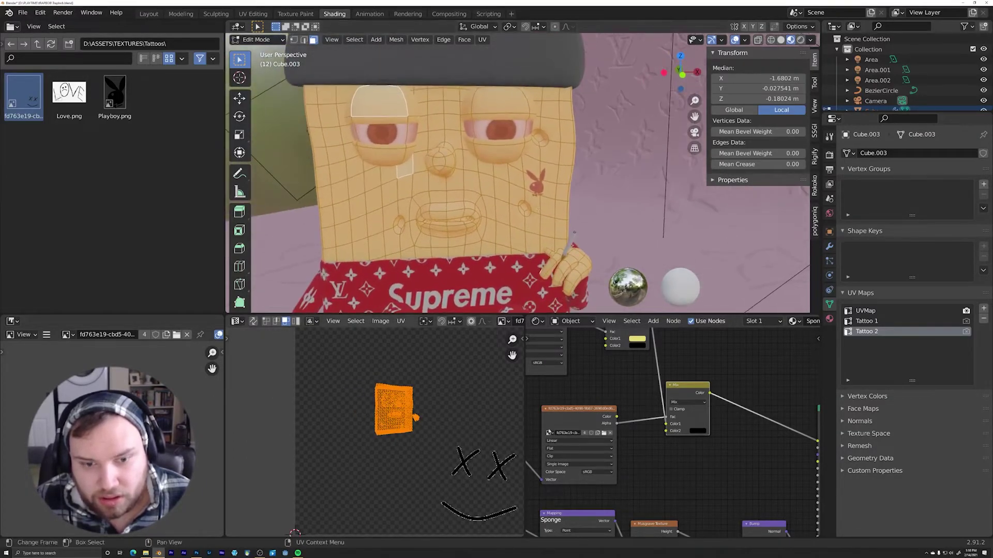
middle_click_drag(620, 449, 728, 426)
left_click_drag(590, 401, 581, 405)
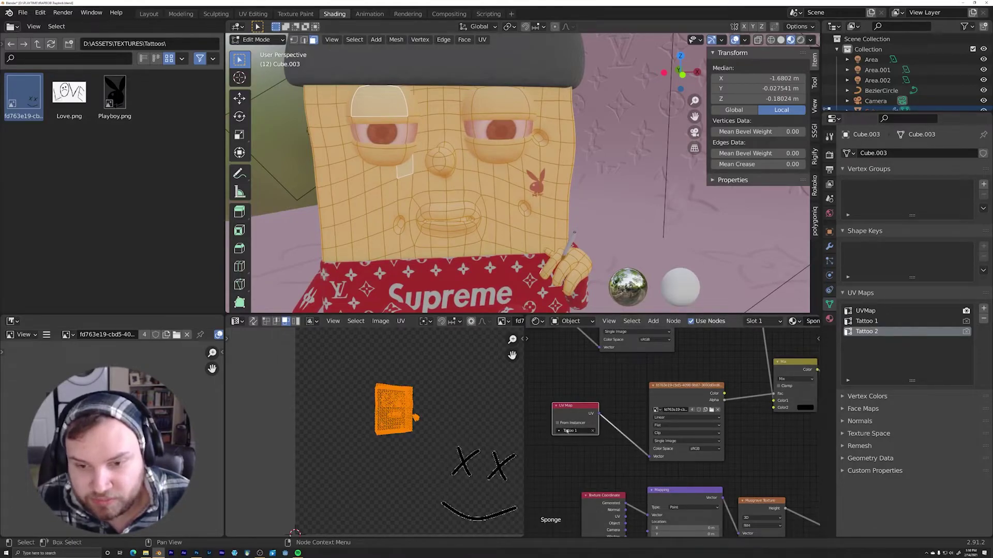
middle_click_drag(555, 372, 691, 426)
scroll(691, 426, "down", 2)
left_click_drag(663, 364, 661, 369)
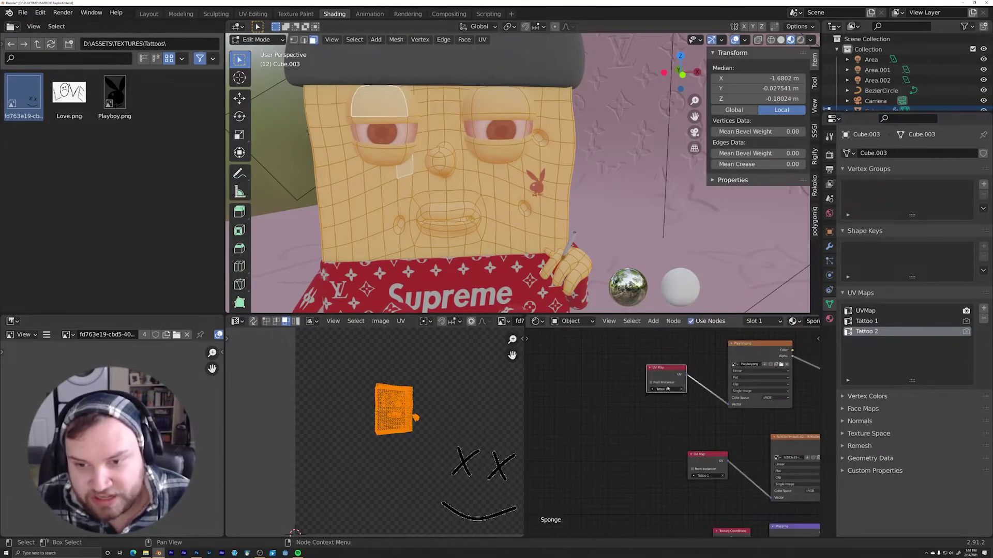
middle_click_drag(733, 455, 688, 424)
left_click(661, 445)
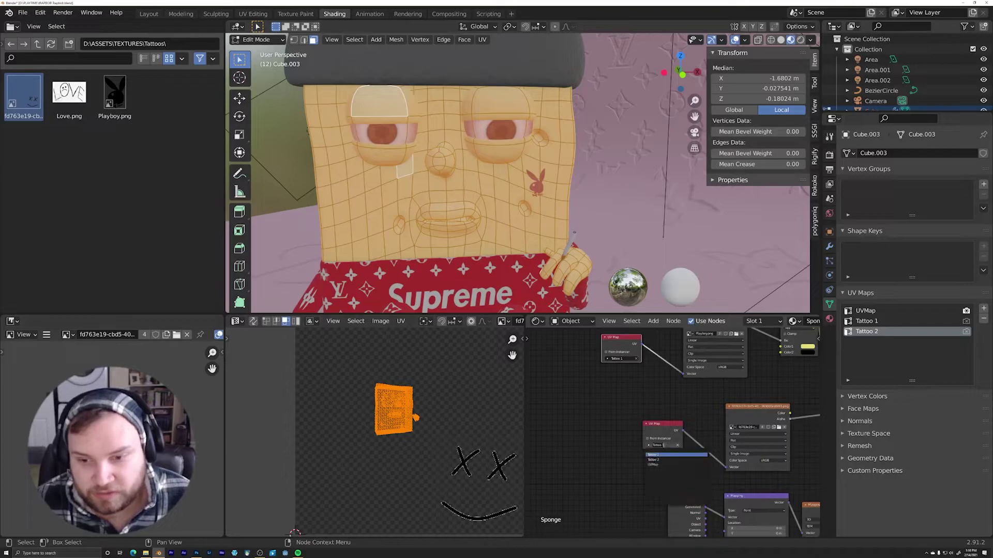
left_click(671, 459)
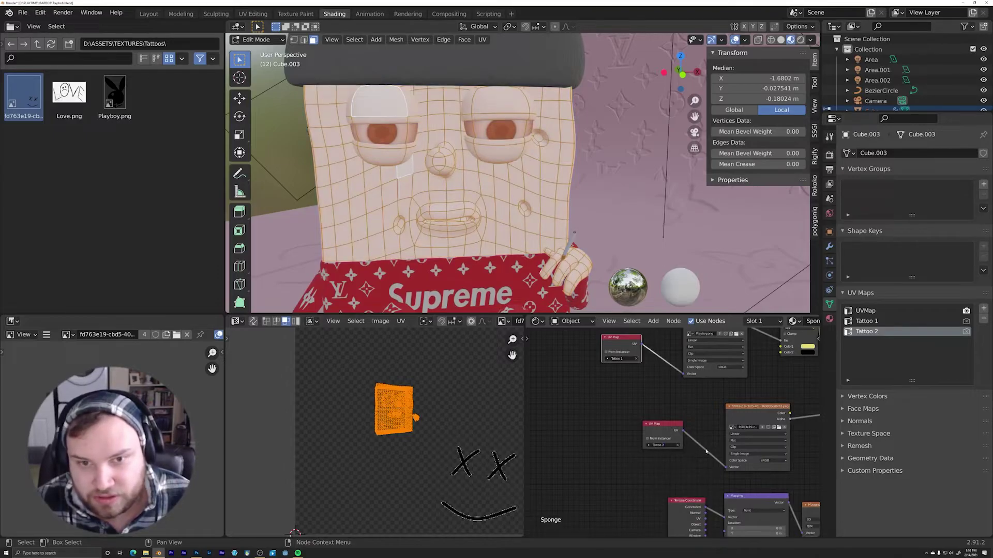
Step: Deselect all faces of the edited meshes and examine the tattoos on the sponge's face up close
middle_click_drag(706, 451, 636, 430)
scroll(454, 180, "up", 1)
key("alt+a")
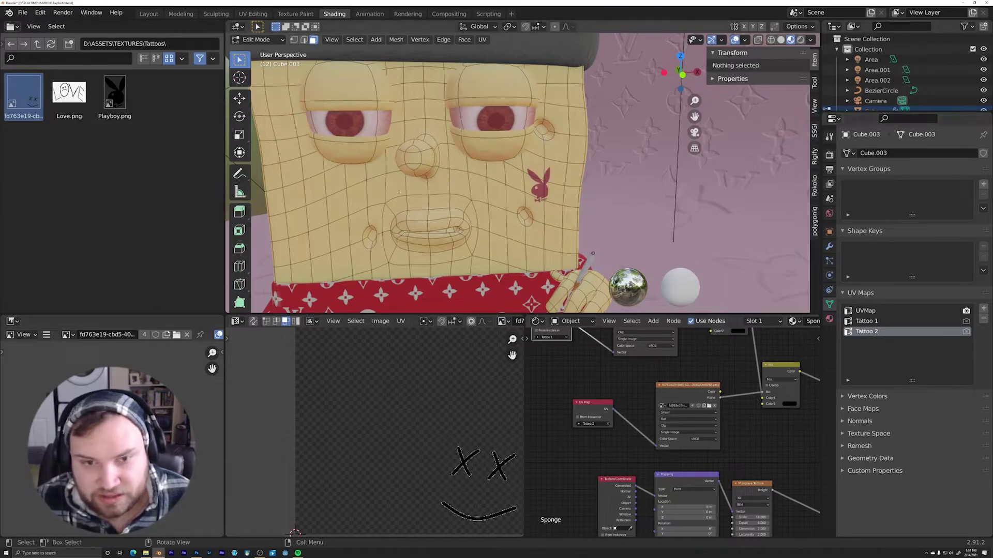
scroll(751, 290, "up", 2)
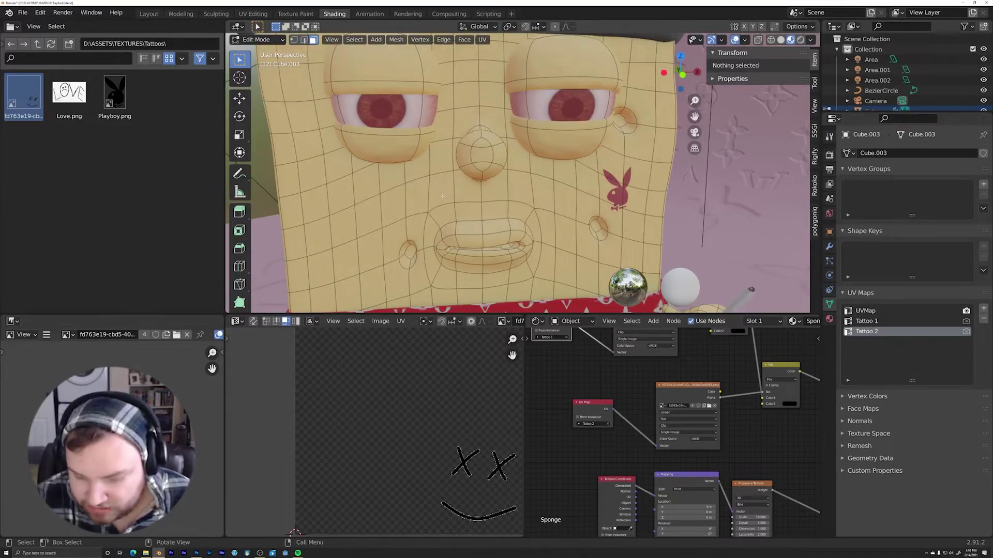
Step: Select the block of six faces, three wide by two high, on the sponge's cheek below the eye opposite the bunny tattoo
middle_click_drag(441, 161, 491, 184, "shift")
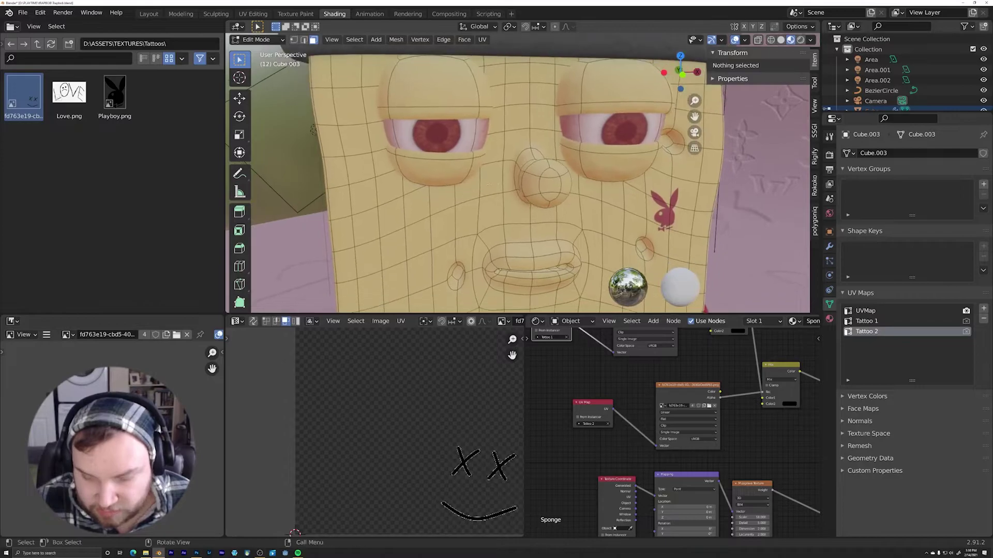
left_click(389, 220)
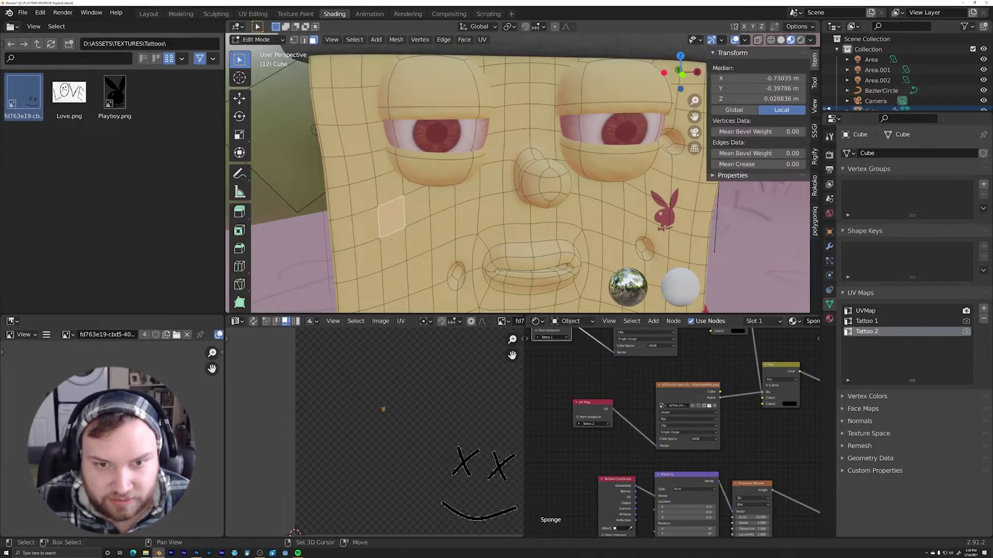
left_click(394, 247, "shift")
left_click(418, 239, "shift")
left_click(418, 209, "shift")
left_click(444, 203, "shift")
left_click(442, 229, "shift")
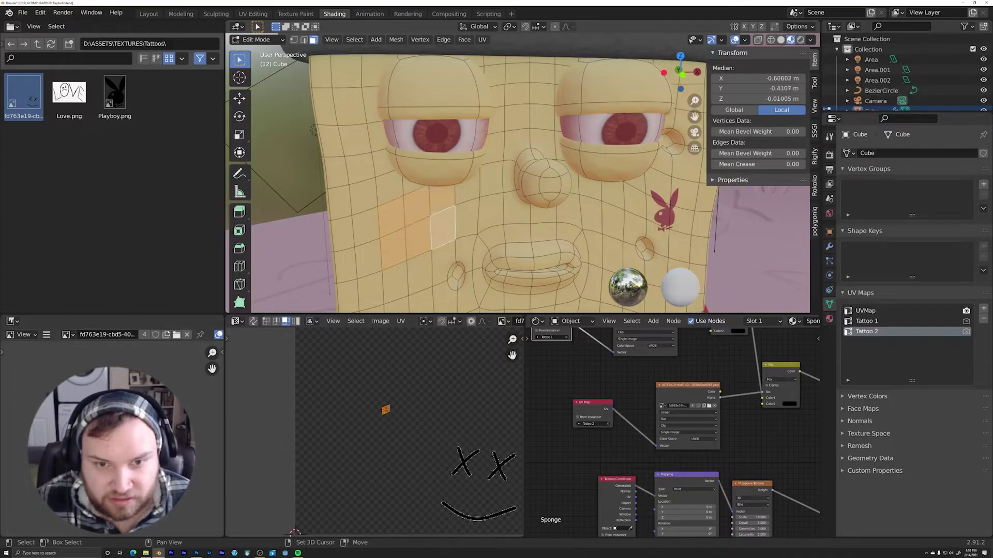
middle_click_drag(446, 232, 441, 184, "shift")
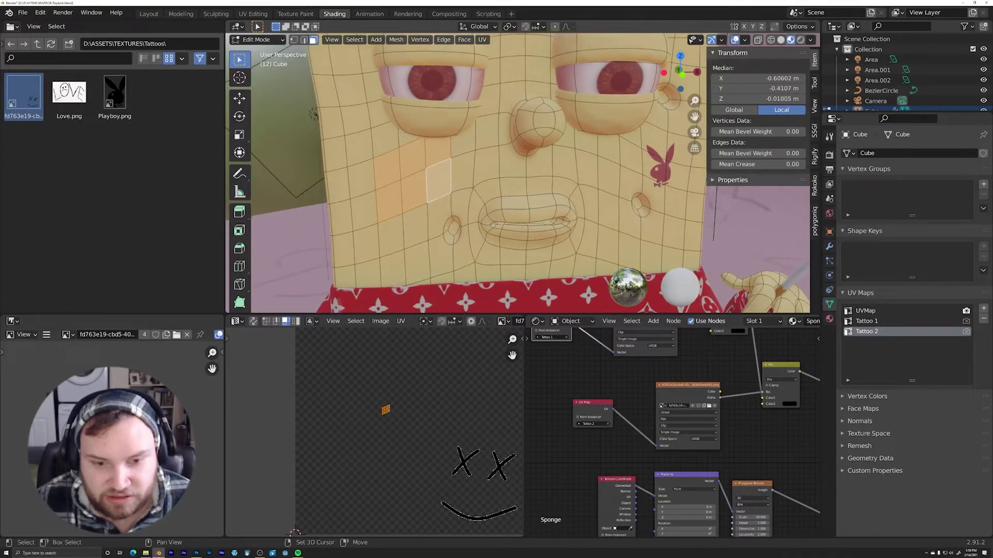
left_click(395, 238, "shift")
left_click(416, 226, "shift")
left_click(435, 214, "shift")
left_click(433, 214, "shift")
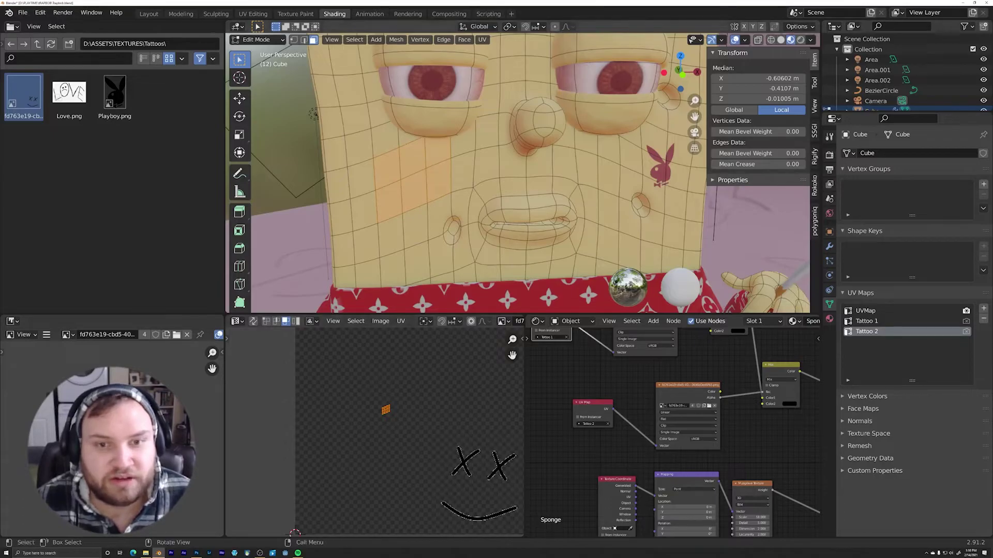
Step: Project the six cheek faces from view into the Tattoo 2 UV map, enlarge their UVs and move them over the smiley image
key("u")
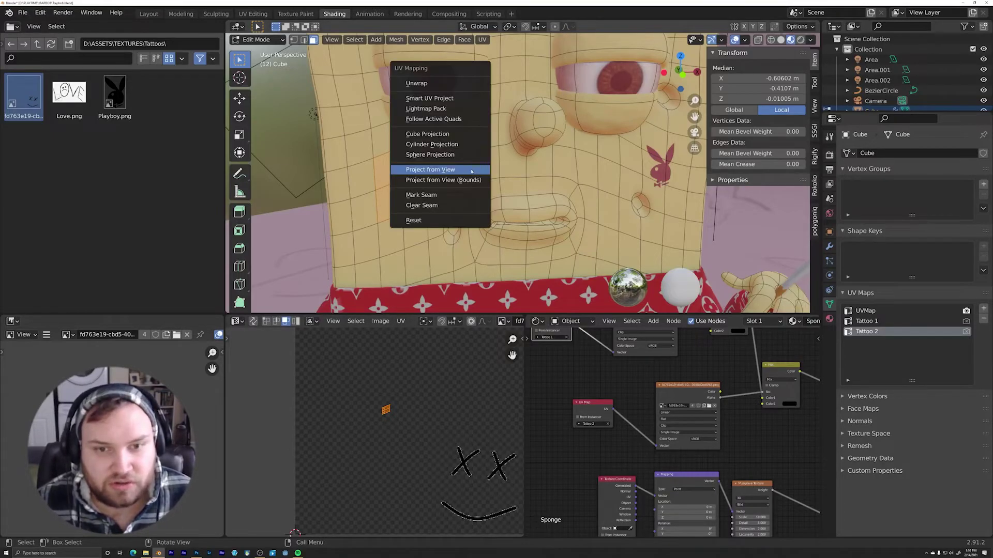
left_click(471, 171)
scroll(362, 378, "down", 2)
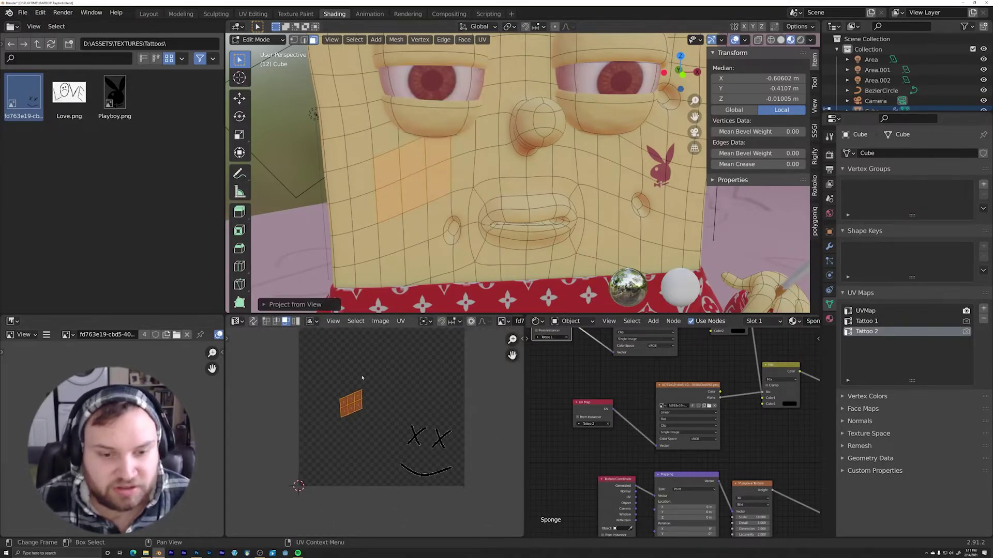
key("s")
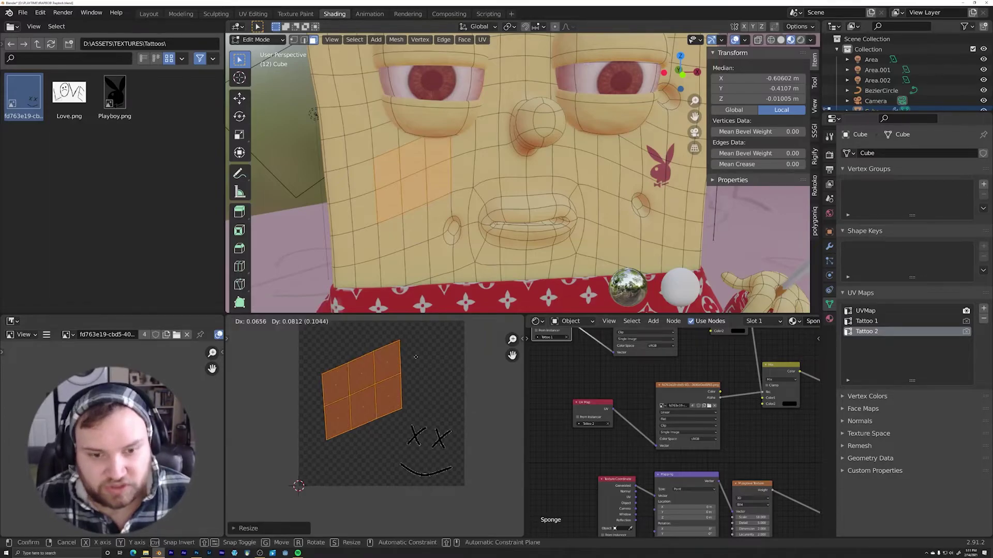
left_click(423, 356)
key("g")
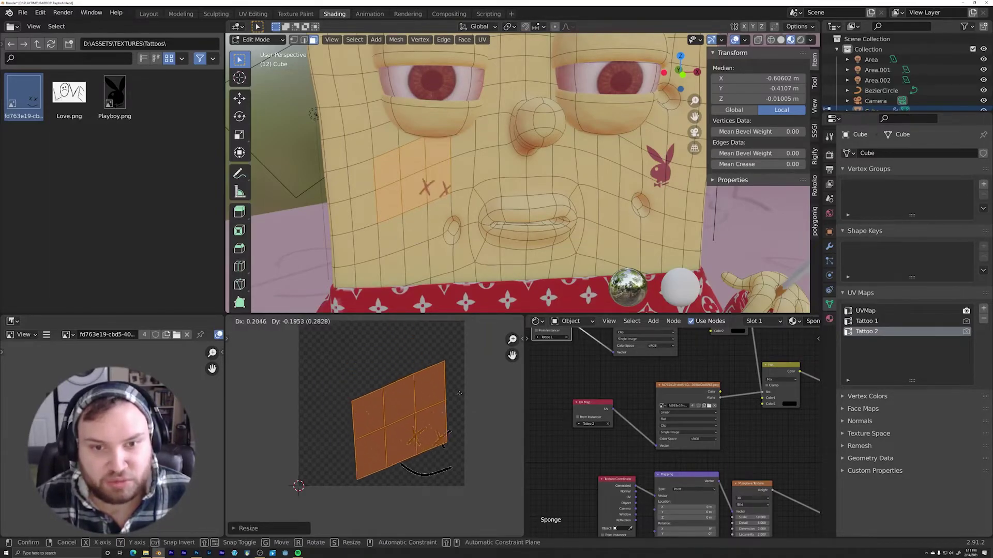
left_click(482, 424)
Step: Rotate the cheek UVs slightly clockwise and nudge them to fit the smiley within the selected faces
middle_click_drag(469, 404, 439, 378)
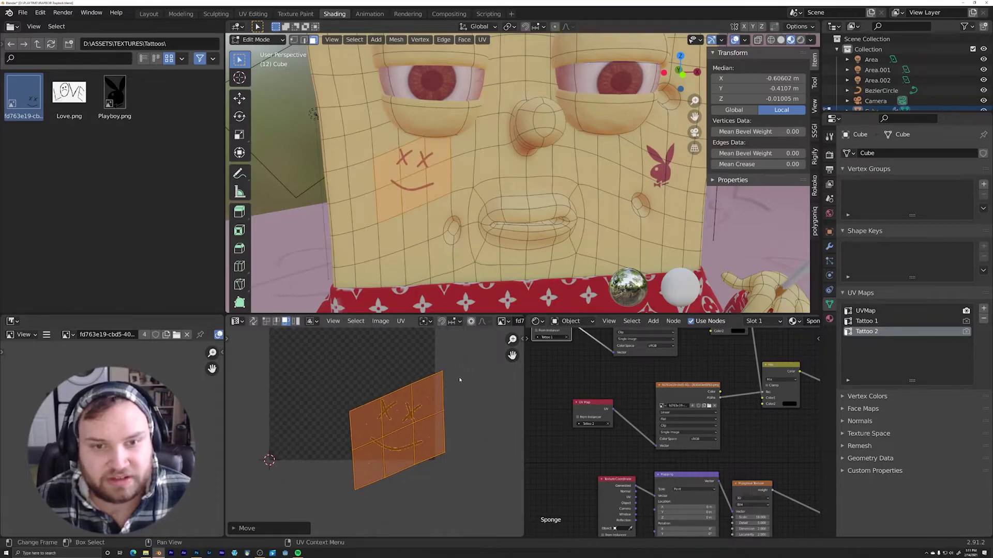
key("r")
left_click(464, 396)
key("g")
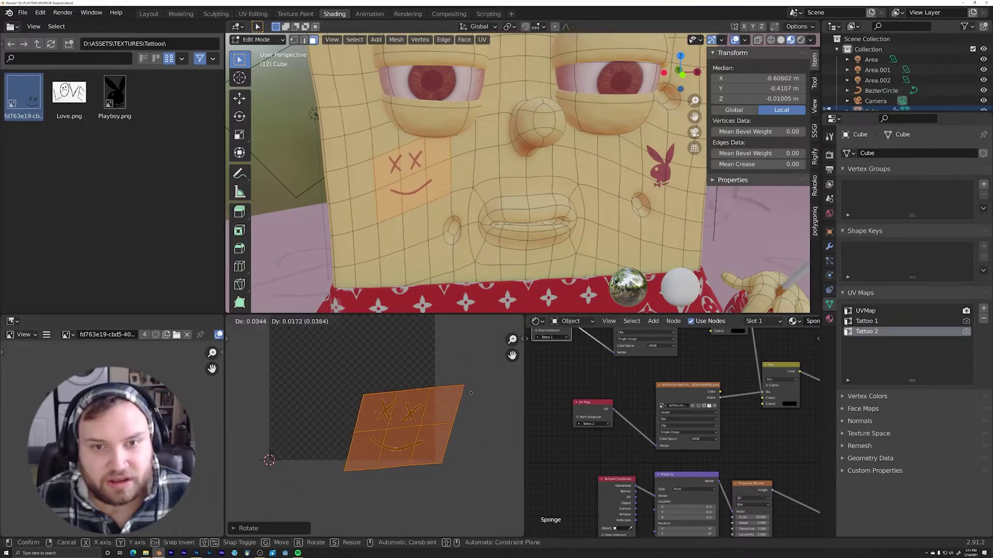
left_click(473, 394)
Step: Move the six faces' UVs off the smiley and shrink them in an empty area of the image
scroll(503, 236, "down", 2)
mouse_move(504, 236)
middle_mouse_down()
mouse_move(524, 227)
mouse_move(517, 246)
middle_mouse_up()
key("g")
left_click(407, 353)
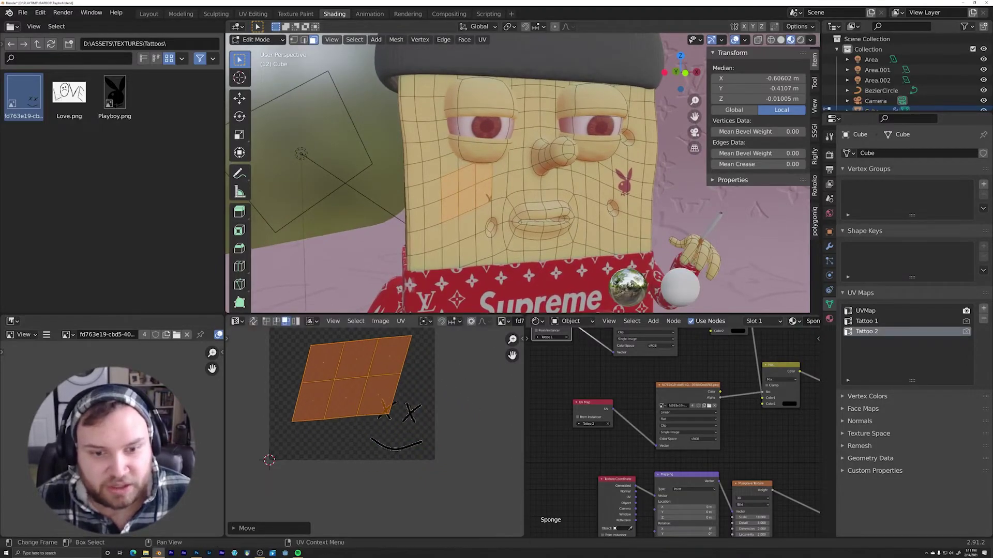
key("s")
left_click(398, 377)
key("g")
left_click(388, 372)
scroll(467, 174, "up", 2)
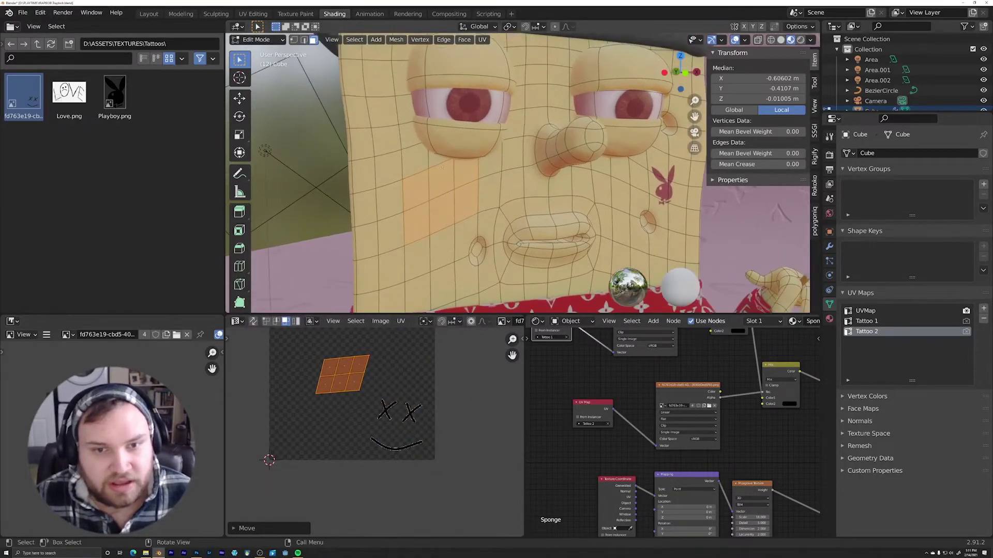
Step: Select a two-by-two block of cheek faces nearer the head's outer edge and unwrap them with Project from View
left_click(395, 160)
middle_click_drag(396, 161, 496, 188)
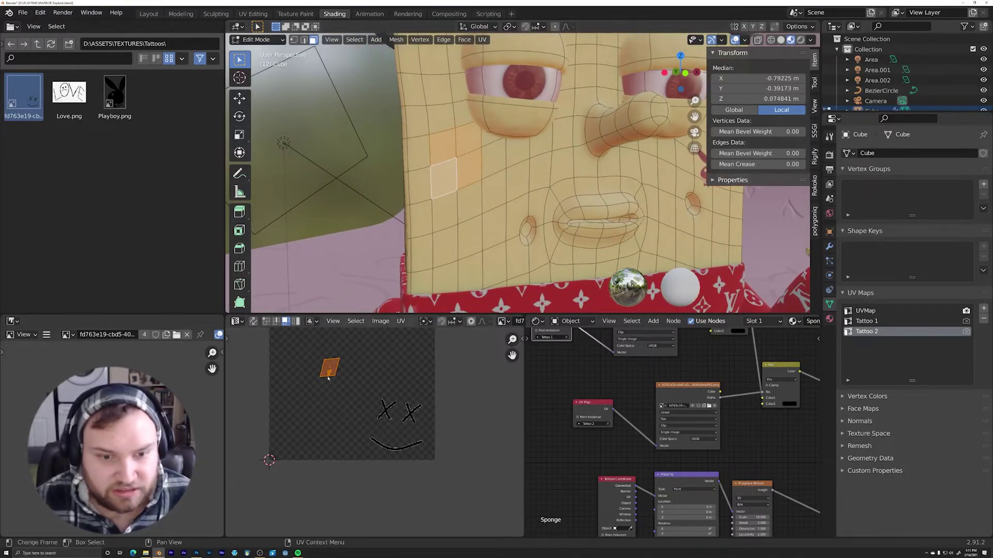
key("i")
right_click(444, 170)
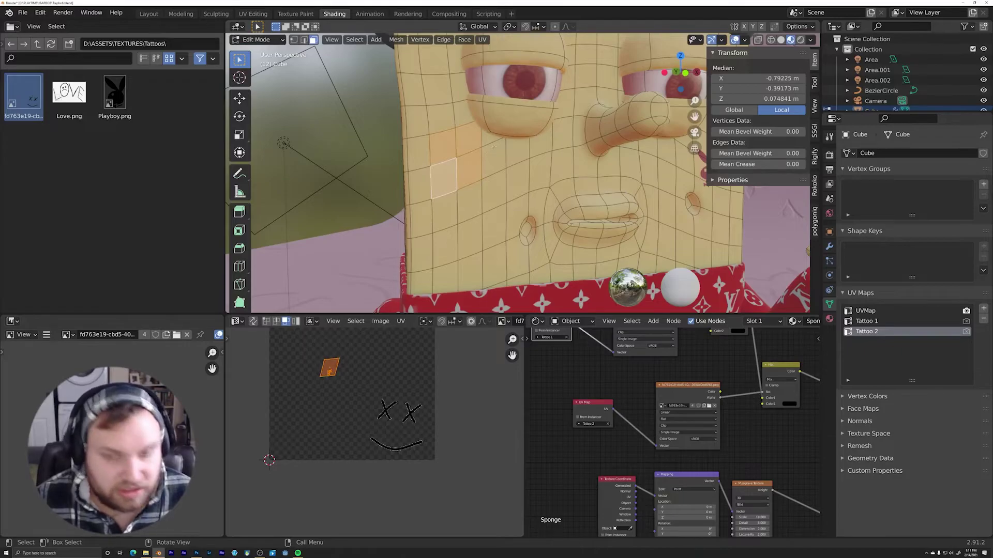
key("u")
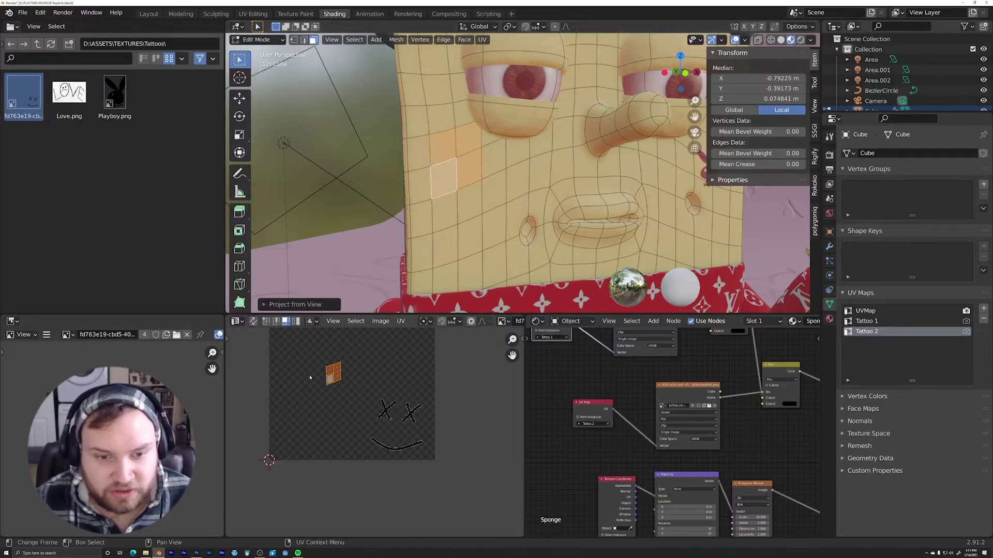
Step: Enlarge the four cheek faces' UVs and position them over the smiley so the whole tattoo fits inside the selection
key("s")
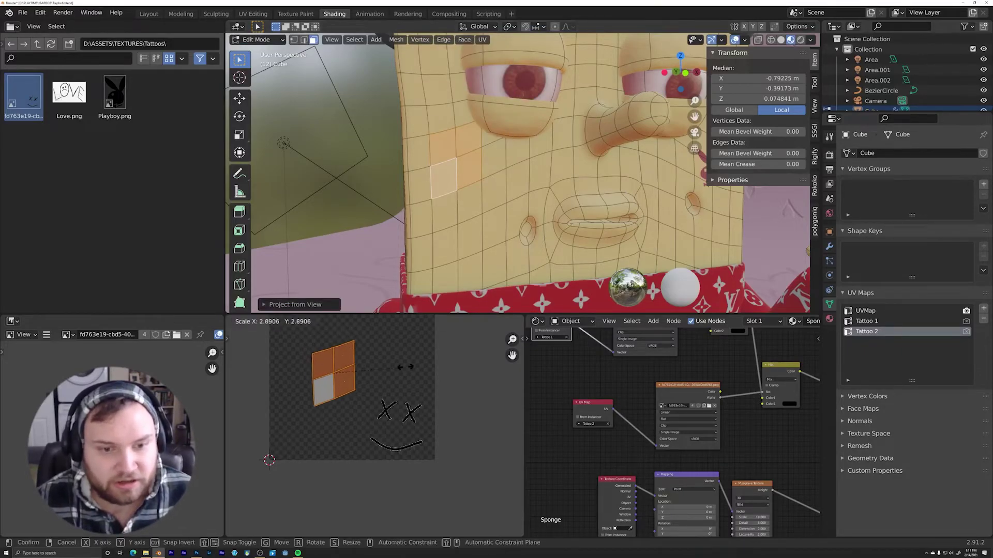
key("Return")
key("g")
left_click(485, 400)
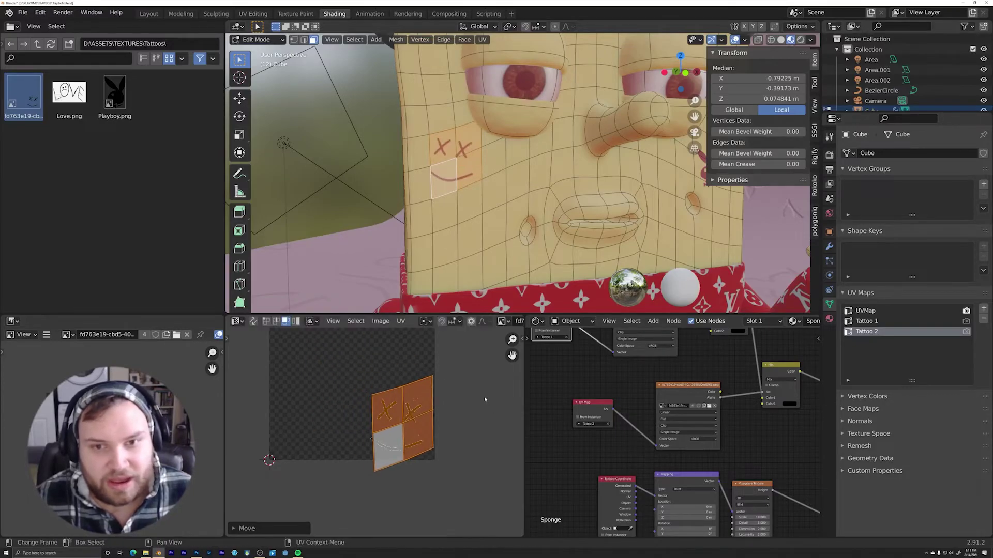
key("s")
key("Return")
key("g")
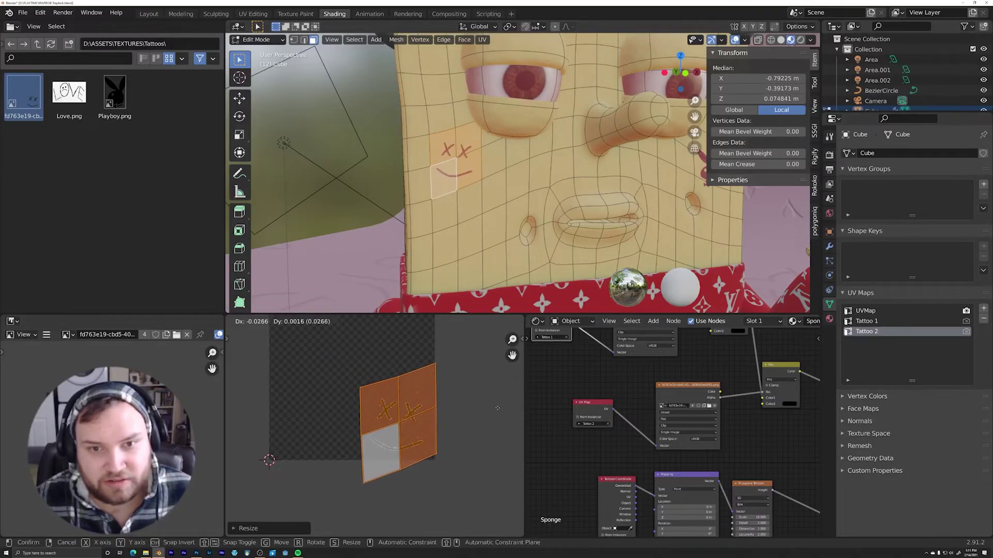
left_click(471, 433)
Step: Return to Object Mode and preview the sponge's face from the front in rendered viewport shading
key("Tab")
mouse_move(569, 176)
middle_mouse_down()
mouse_move(577, 178)
mouse_move(526, 222)
mouse_move(494, 234)
middle_mouse_up()
scroll(578, 178, "down", 1)
scroll(578, 178, "down", 3)
middle_click_drag(494, 234, 507, 235)
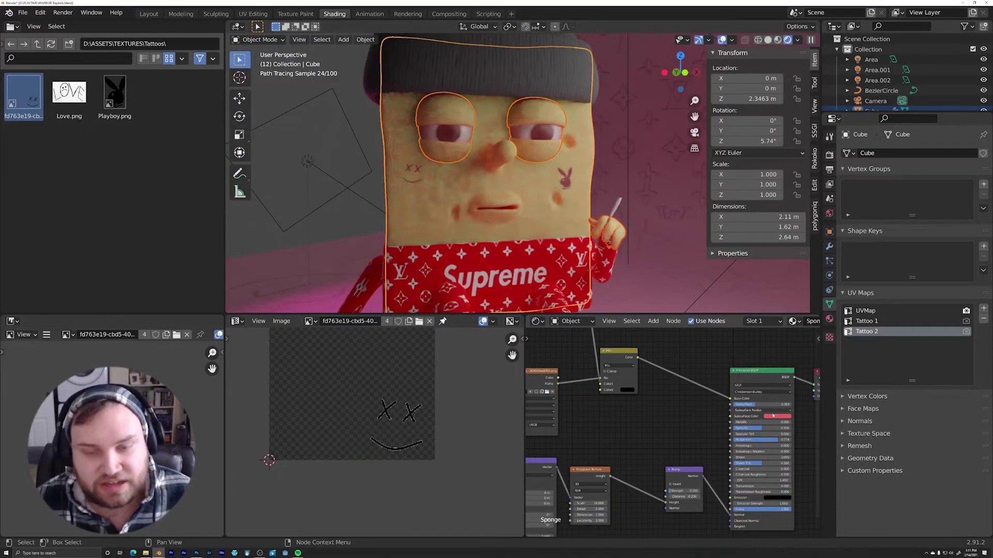
Step: Shift the smiley tattoo's UV Map, image texture and Mix nodes together slightly closer to the first tattoo's nodes
scroll(748, 418, "down", 2, "ctrl")
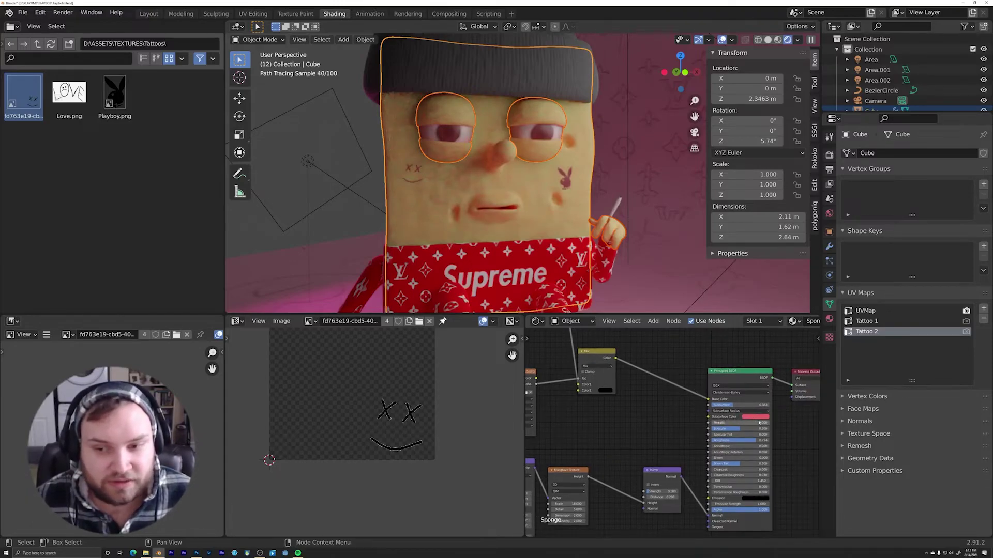
scroll(749, 421, "down", 2, "ctrl")
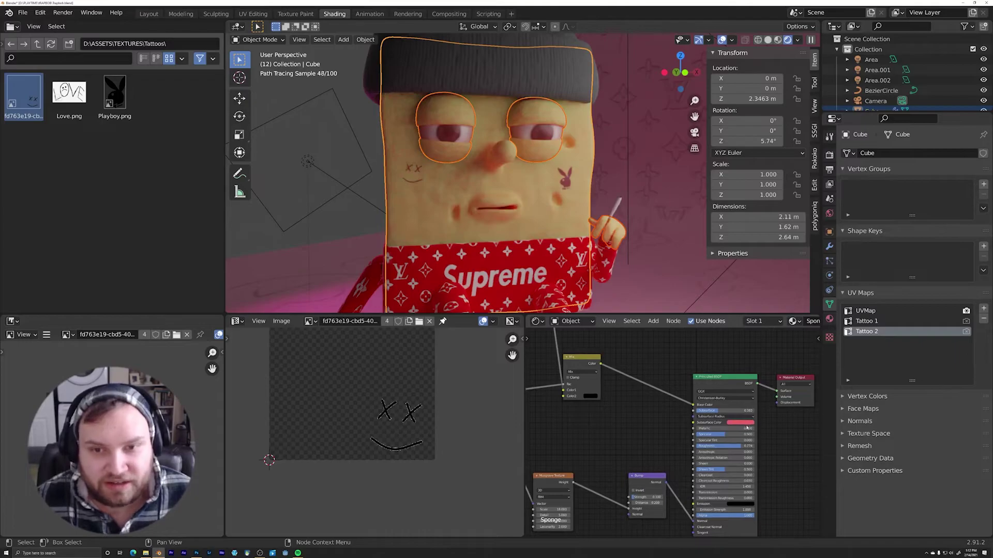
middle_click_drag(747, 409, 737, 419, "ctrl")
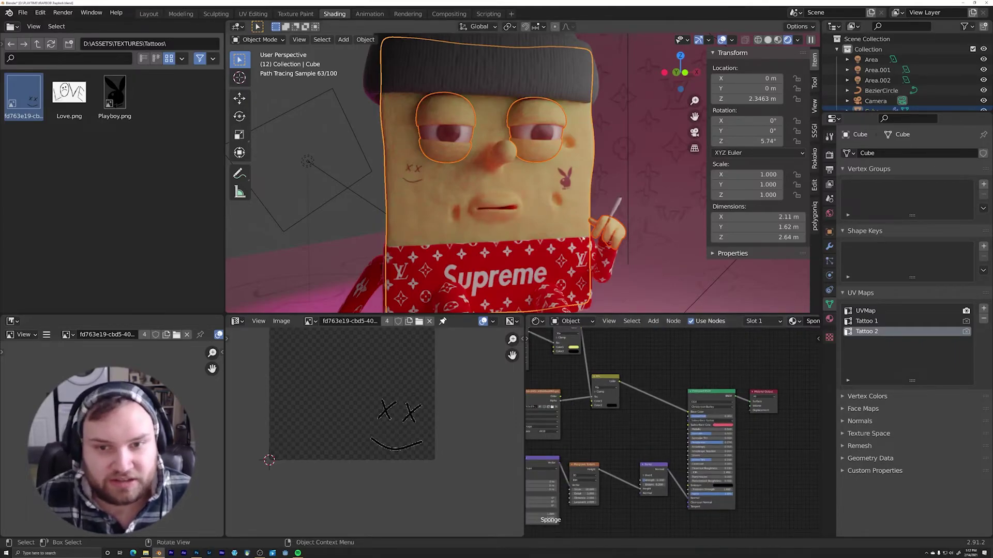
key("Home")
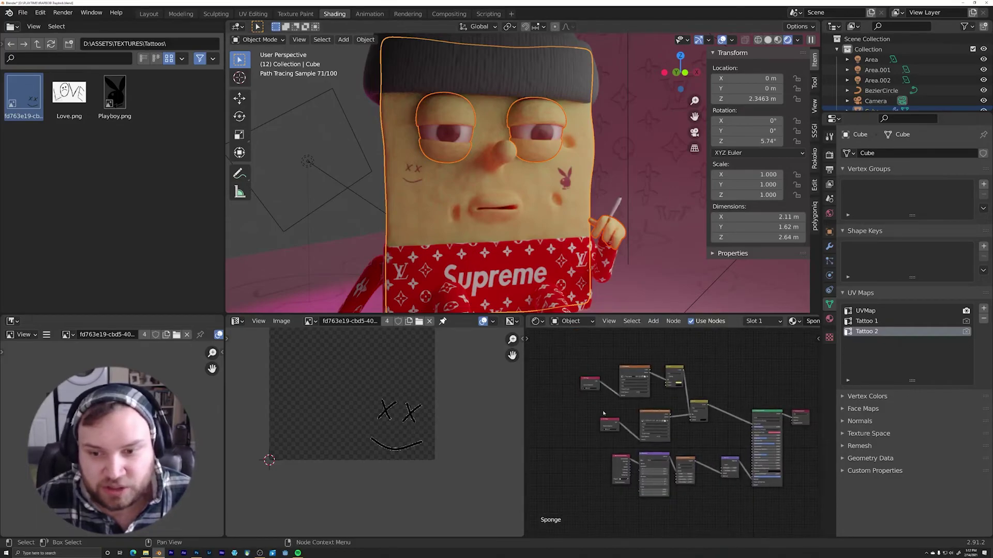
left_click_drag(587, 402, 705, 432)
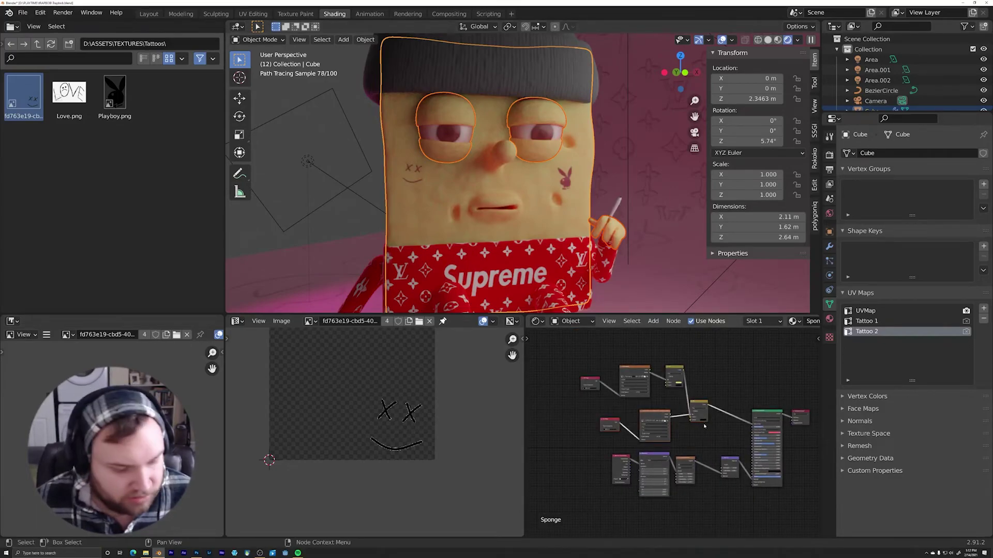
key("g")
left_click(707, 417)
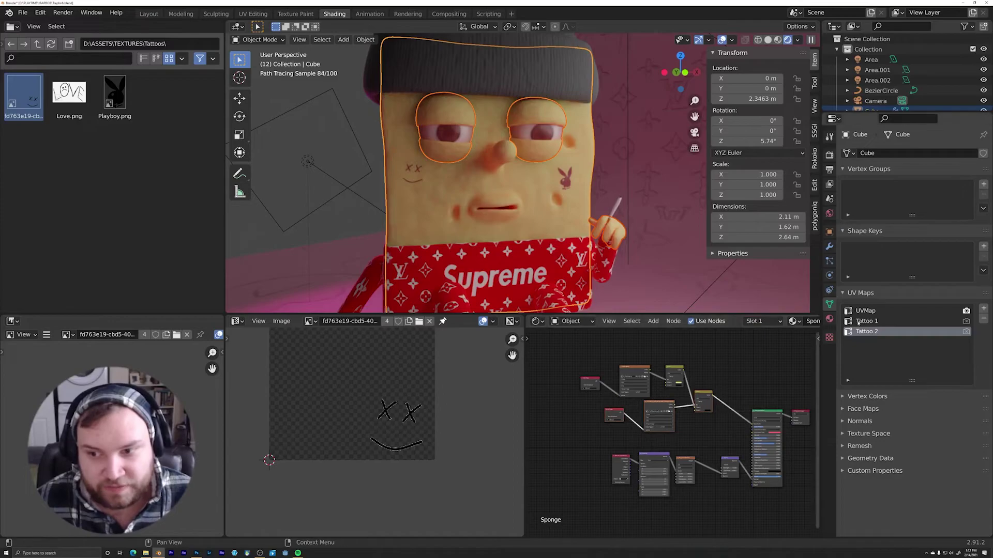
Step: Make UVMap the active UV map of the sponge body
left_click(892, 311)
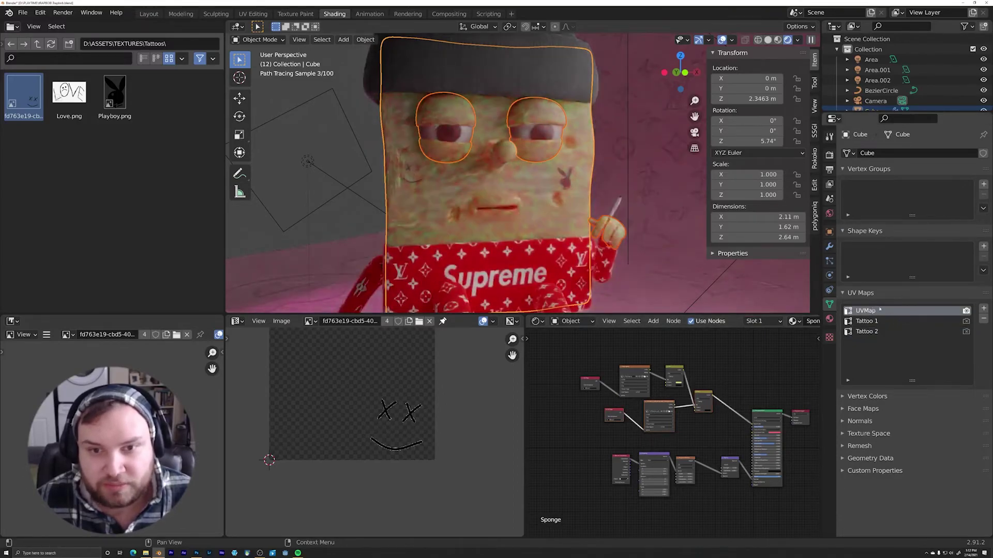